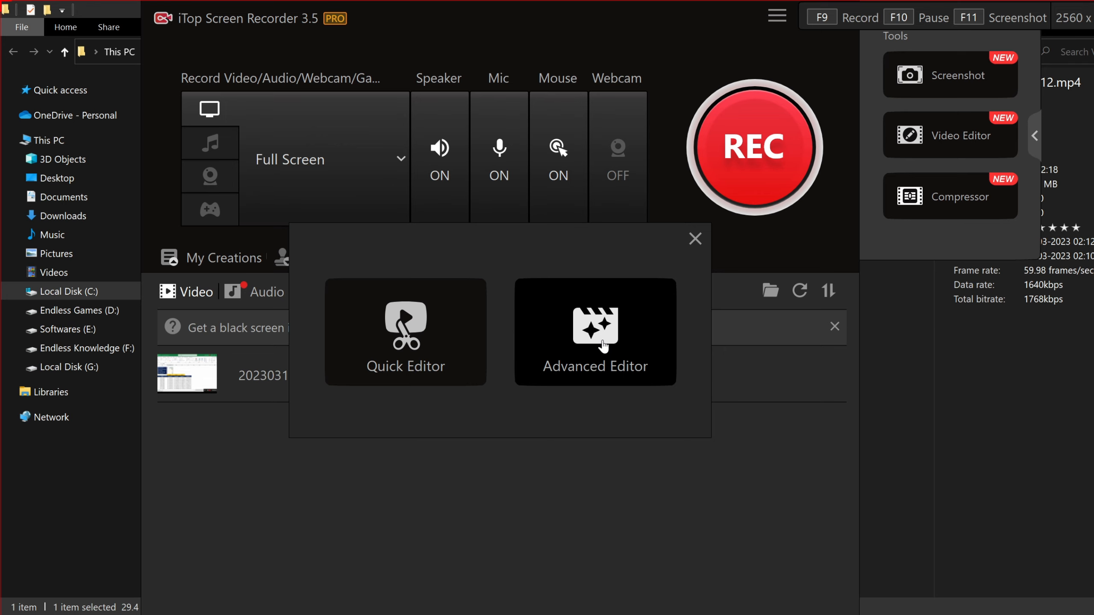
{"action": "left_click", "coordinate": [603, 341]}
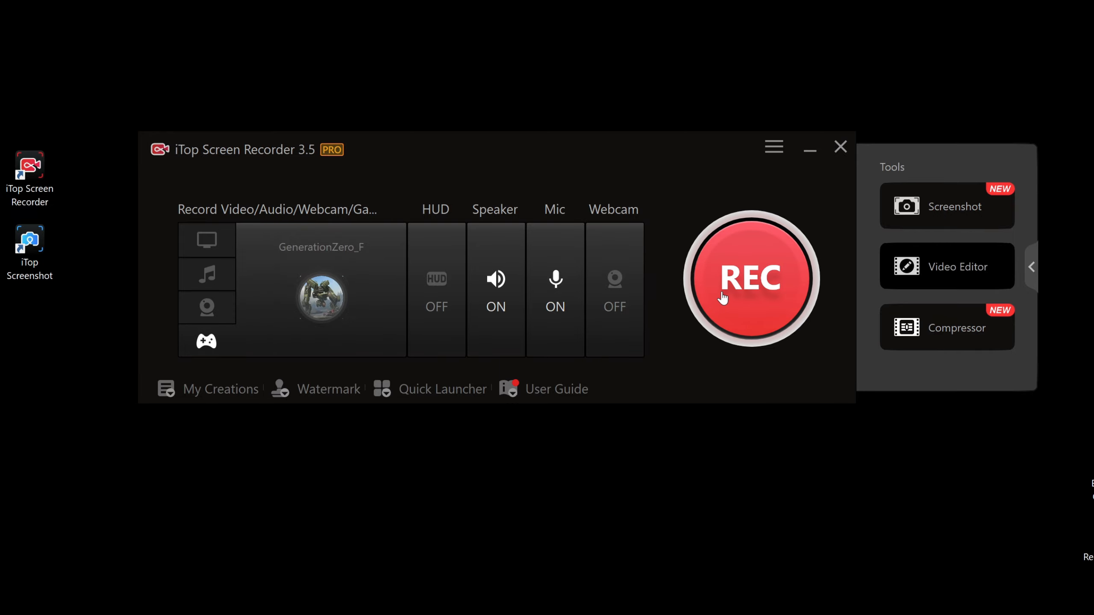
{"action": "left_click", "coordinate": [723, 298]}
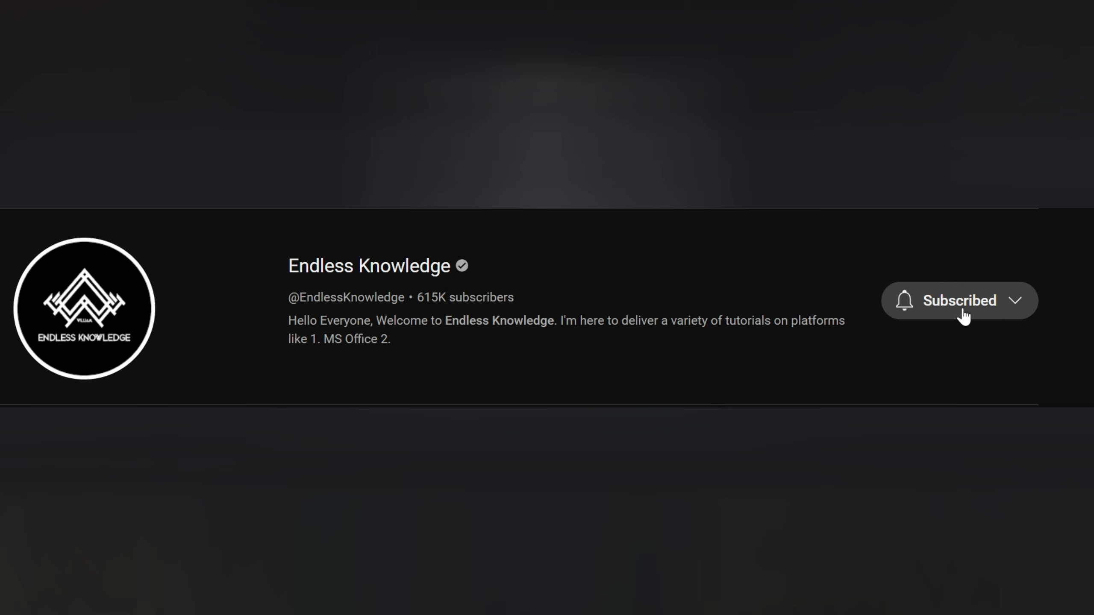
- Set the Endless Knowledge channel's notifications to All
{"action": "left_click", "coordinate": [904, 305]}
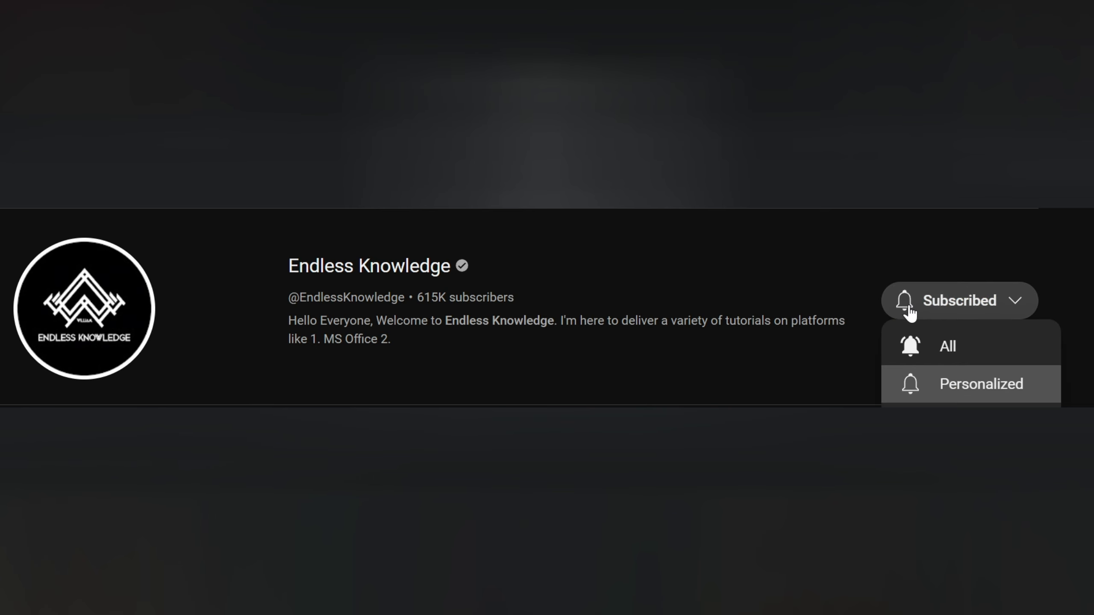
{"action": "left_click", "coordinate": [969, 354]}
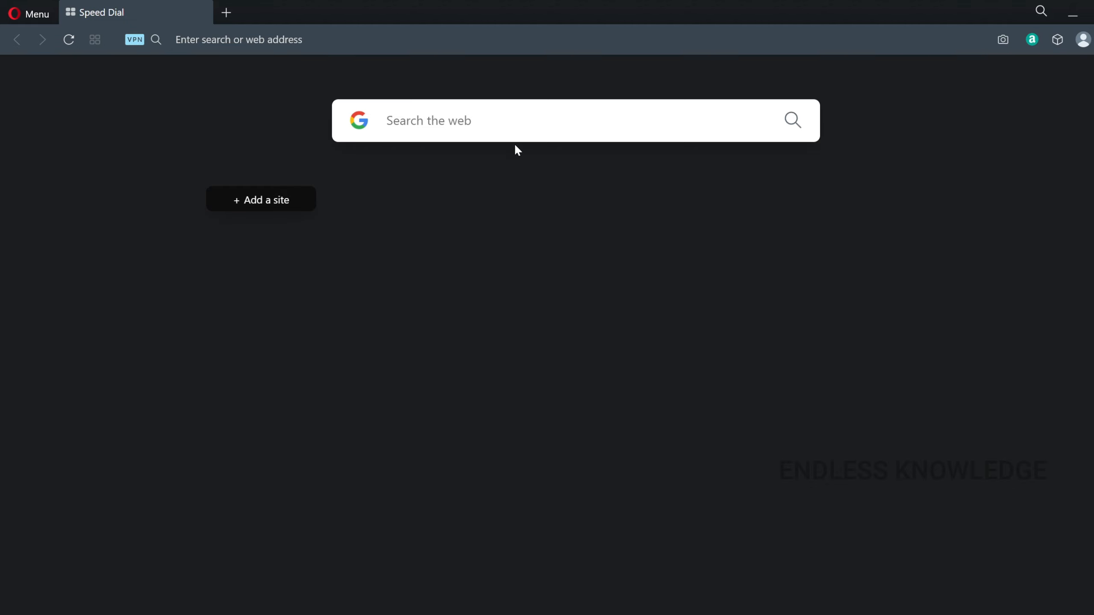
- Search the web for "itop screen recorder" and download the installer from the official recorder.itopvpn.com site
{"action": "type", "text": "itop screen recorder"}
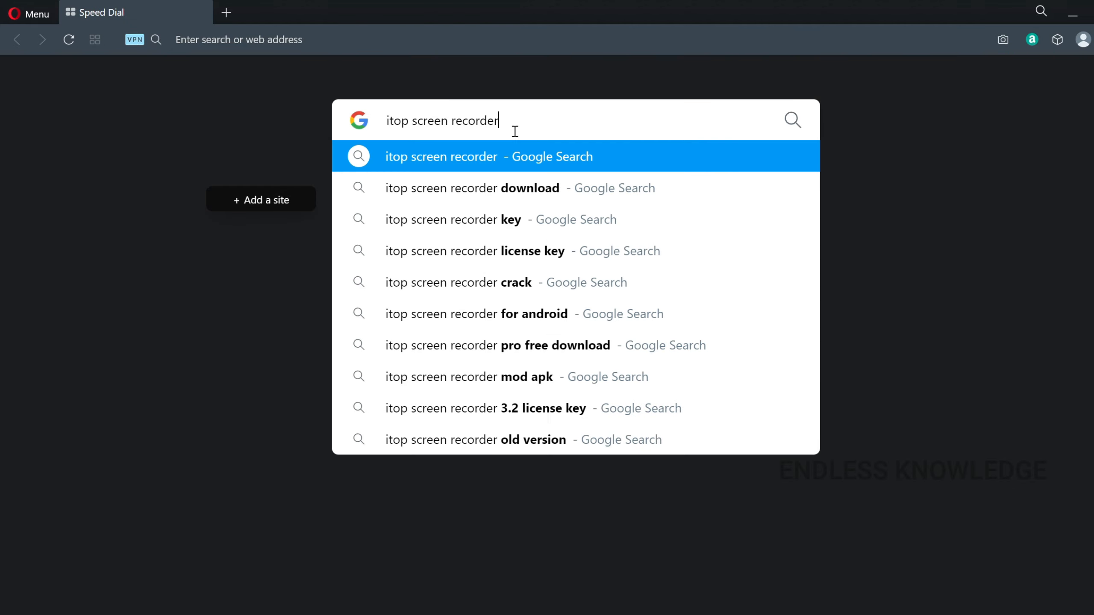
{"action": "left_click", "coordinate": [516, 149]}
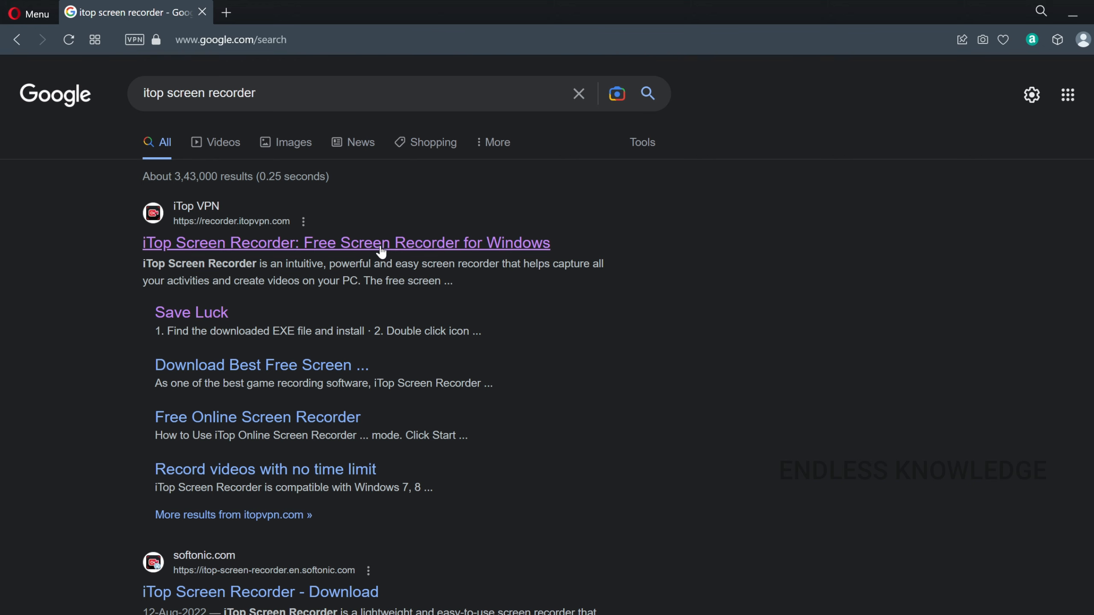
{"action": "left_click", "coordinate": [381, 248]}
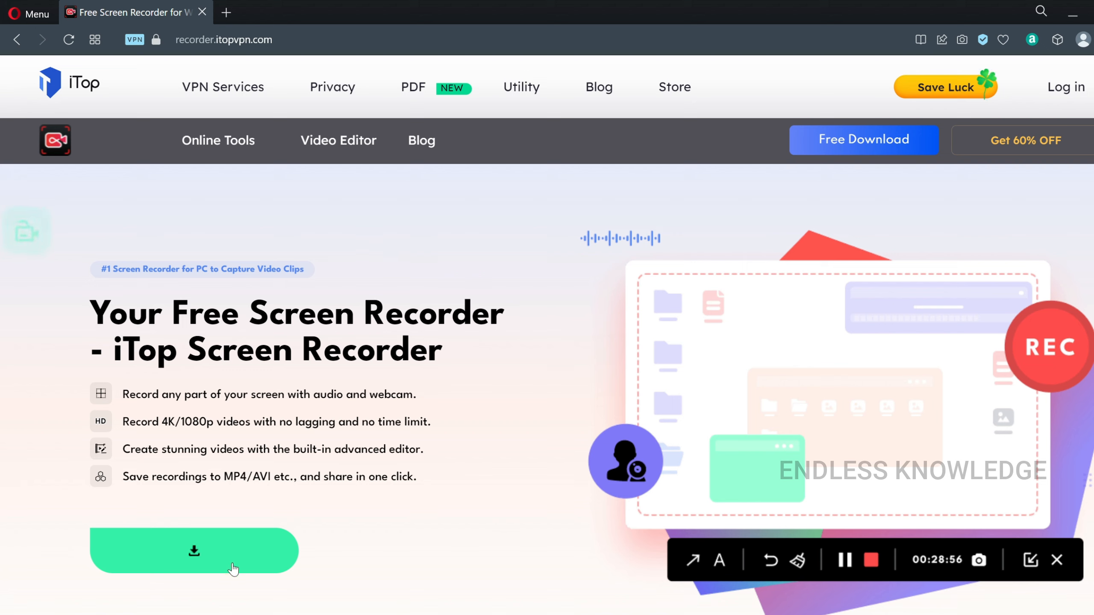
{"action": "left_click", "coordinate": [232, 564]}
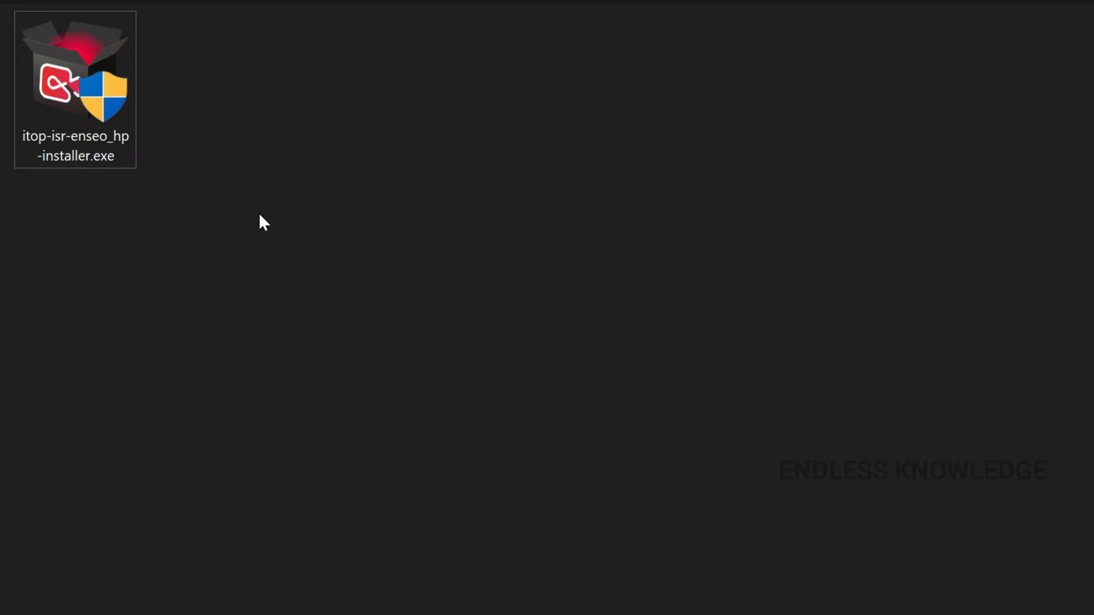
- Install iTop Screen Recorder from itop-isr-enseo_hp-installer.exe without iTop PDF, and launch it with the new-user offer dismissed
{"action": "right_click", "coordinate": [86, 78]}
{"action": "left_click", "coordinate": [155, 92]}
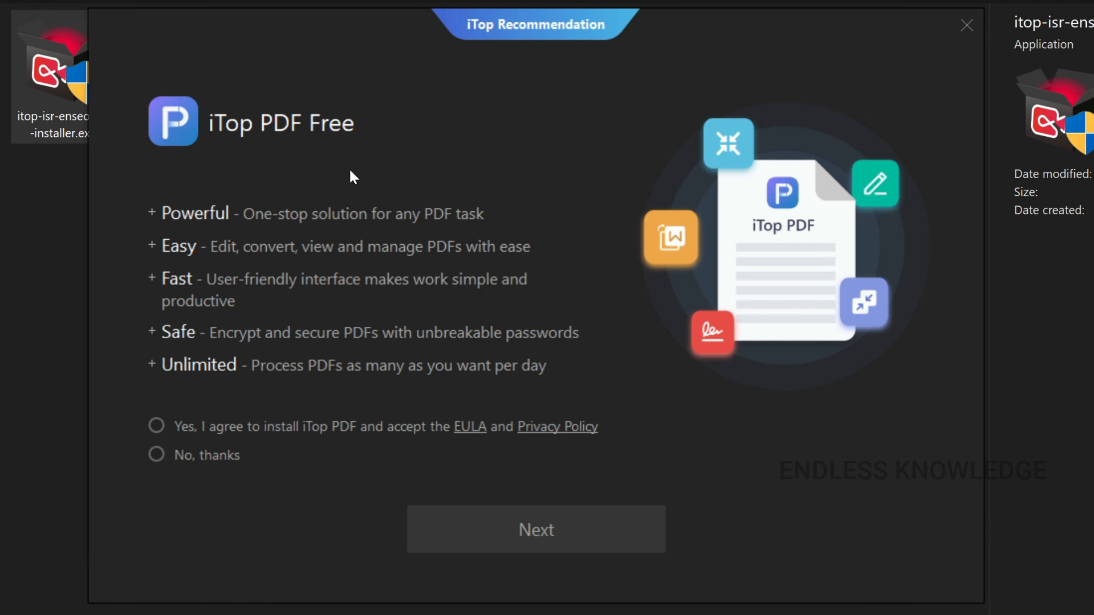
{"action": "left_click", "coordinate": [157, 457]}
{"action": "left_click", "coordinate": [560, 534]}
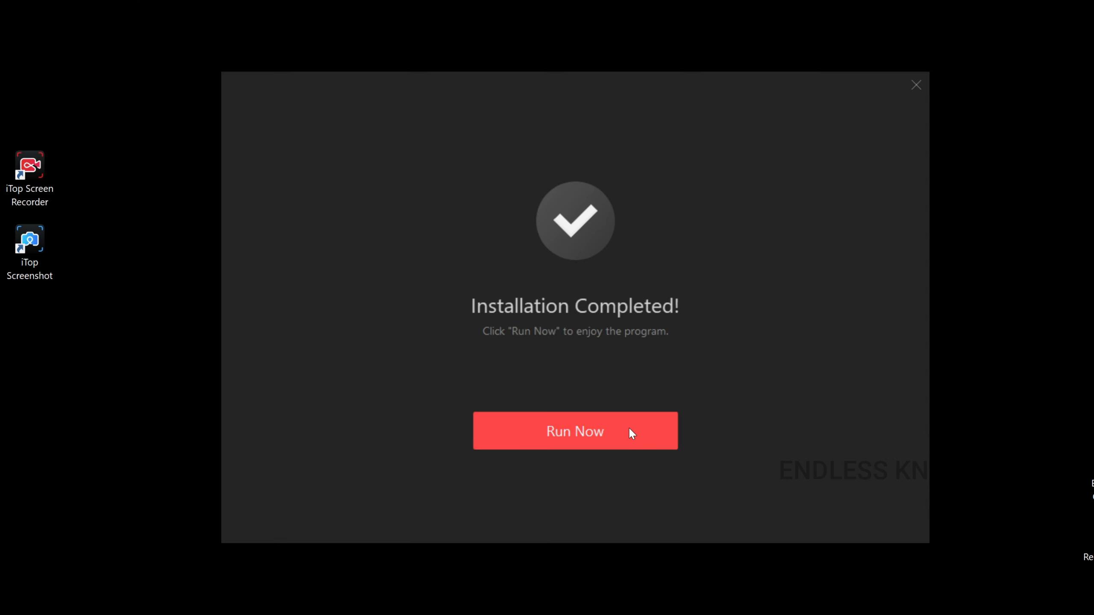
{"action": "left_click", "coordinate": [630, 430]}
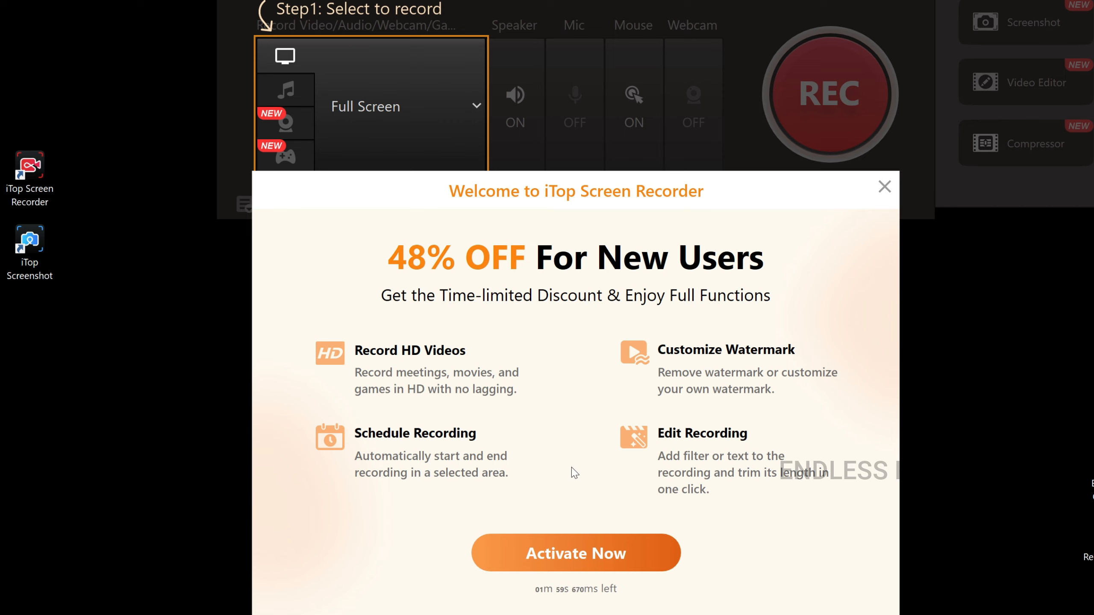
{"action": "left_click", "coordinate": [885, 186]}
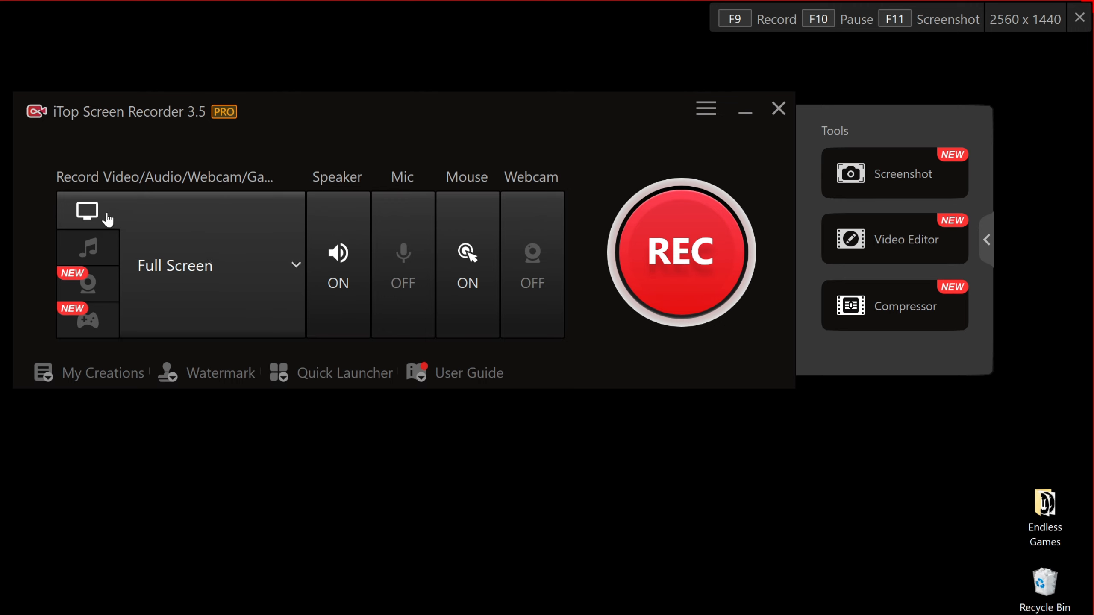
- Look through the audio, webcam and game recording modes and the list of saved creations
{"action": "left_click", "coordinate": [91, 249]}
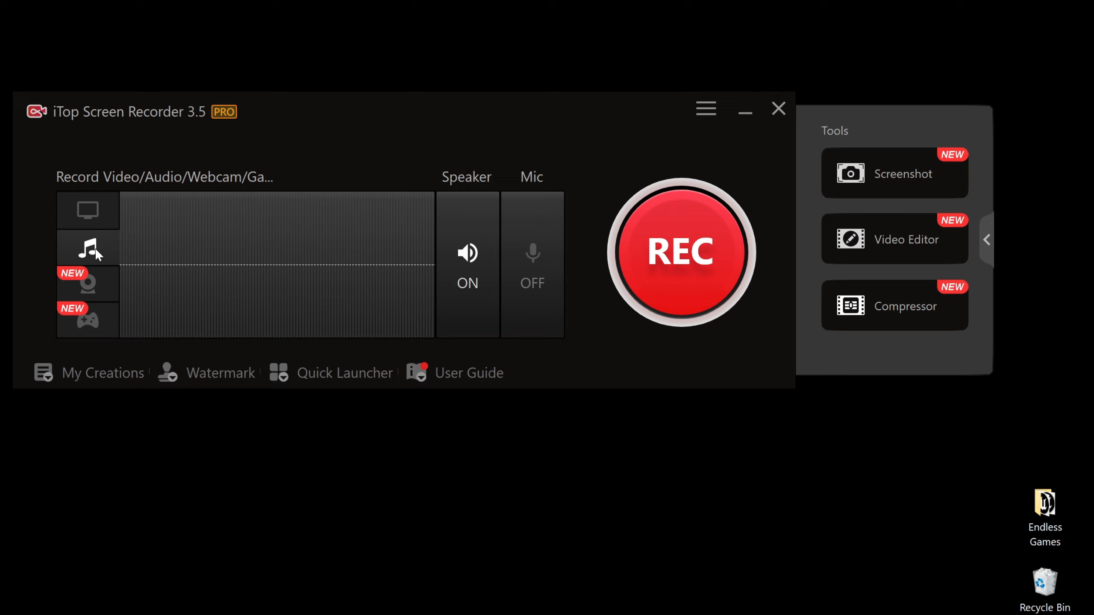
{"action": "left_click", "coordinate": [101, 287]}
{"action": "left_click", "coordinate": [100, 323]}
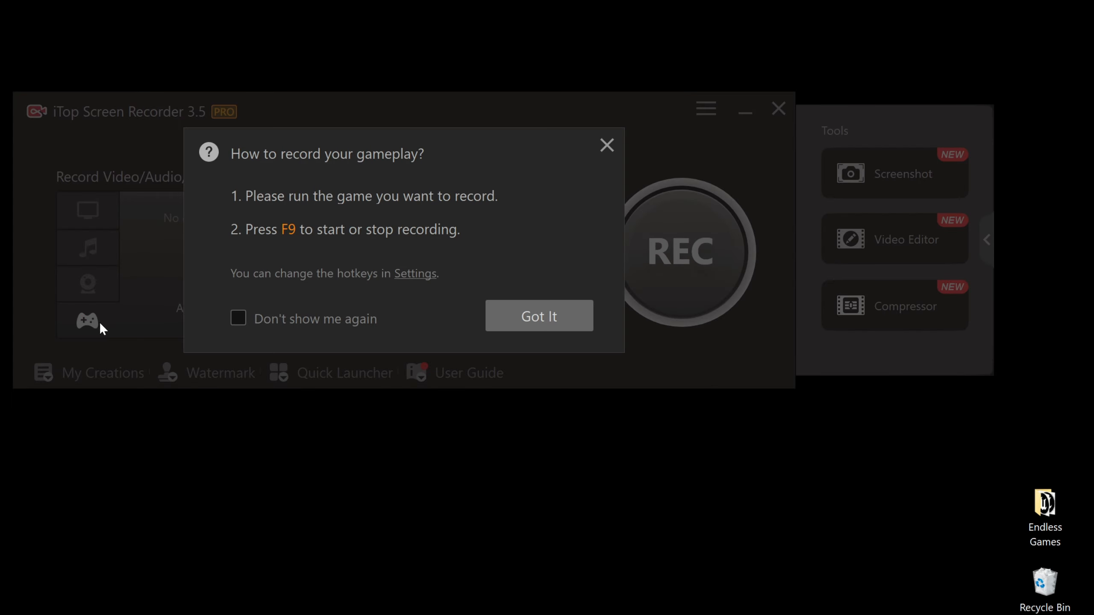
{"action": "left_click", "coordinate": [549, 320]}
{"action": "left_click", "coordinate": [80, 214]}
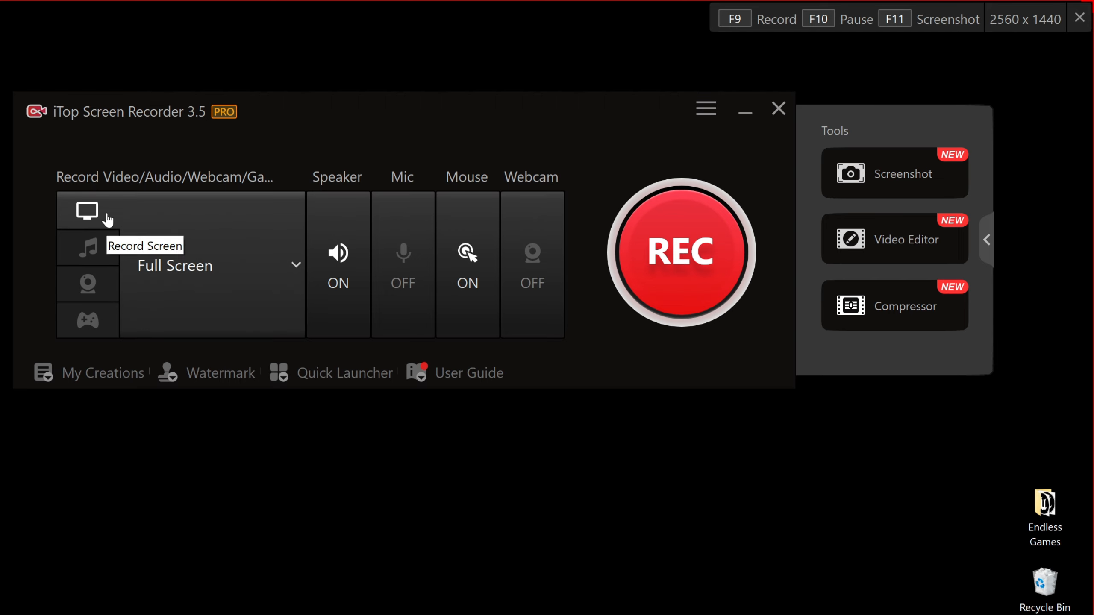
{"action": "left_click", "coordinate": [107, 324]}
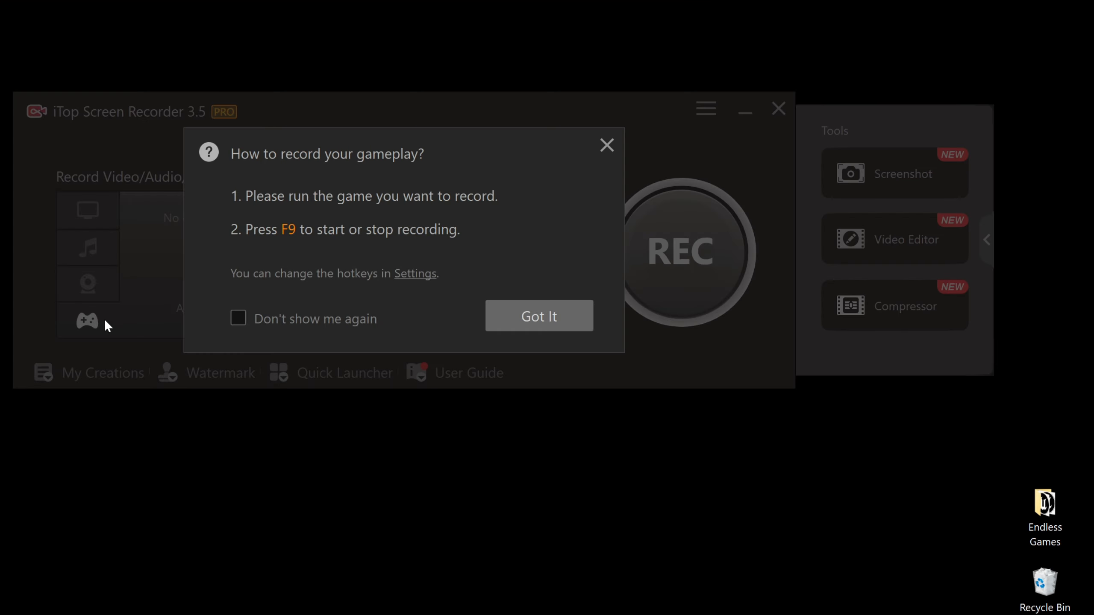
{"action": "left_click", "coordinate": [506, 319]}
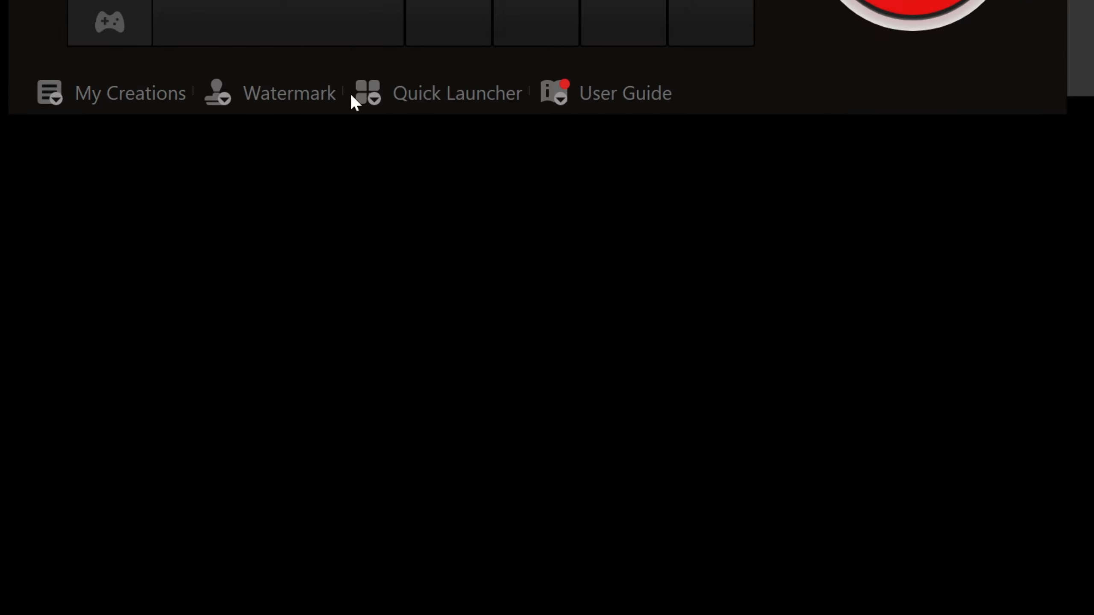
{"action": "left_click", "coordinate": [127, 104]}
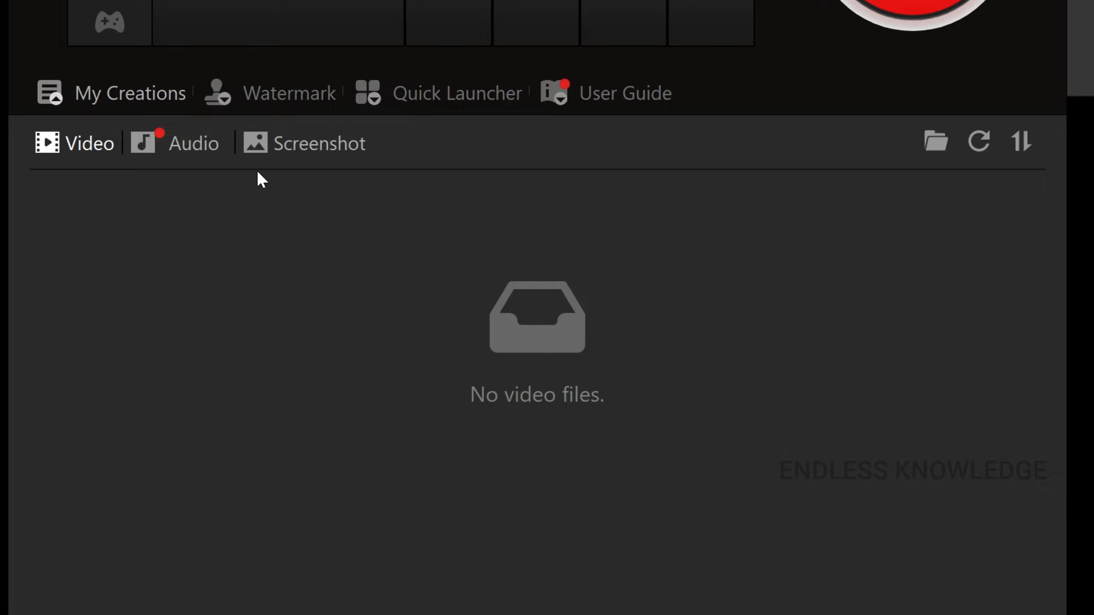
- Switch the watermark overlay to Customize and set its caption to "ENDLESS KNOWLEDGE"
{"action": "left_click", "coordinate": [284, 103]}
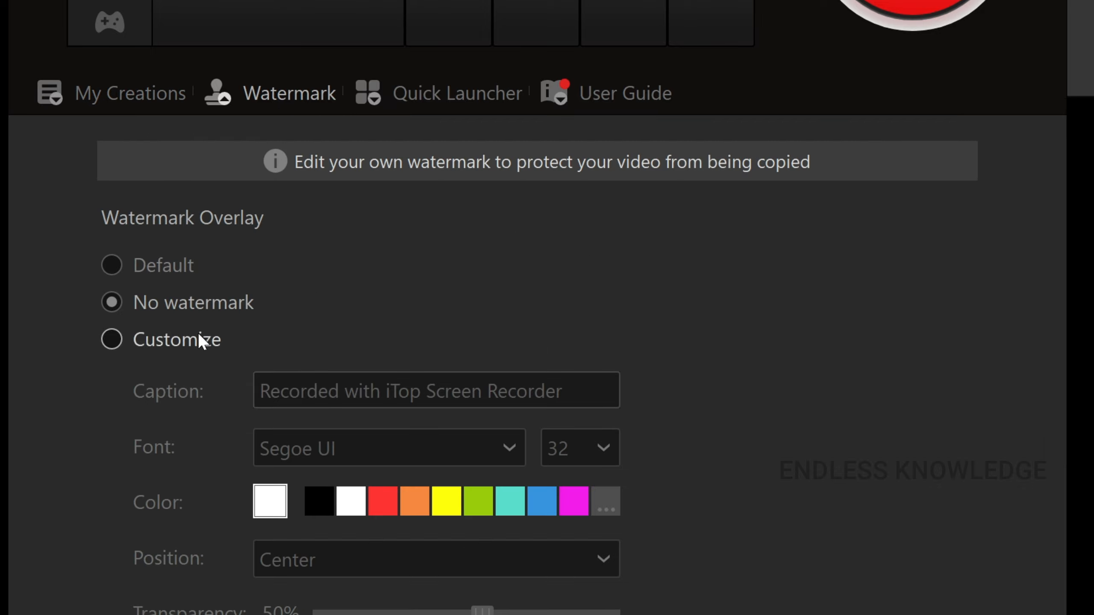
{"action": "left_click", "coordinate": [179, 337]}
{"action": "left_click", "coordinate": [166, 273]}
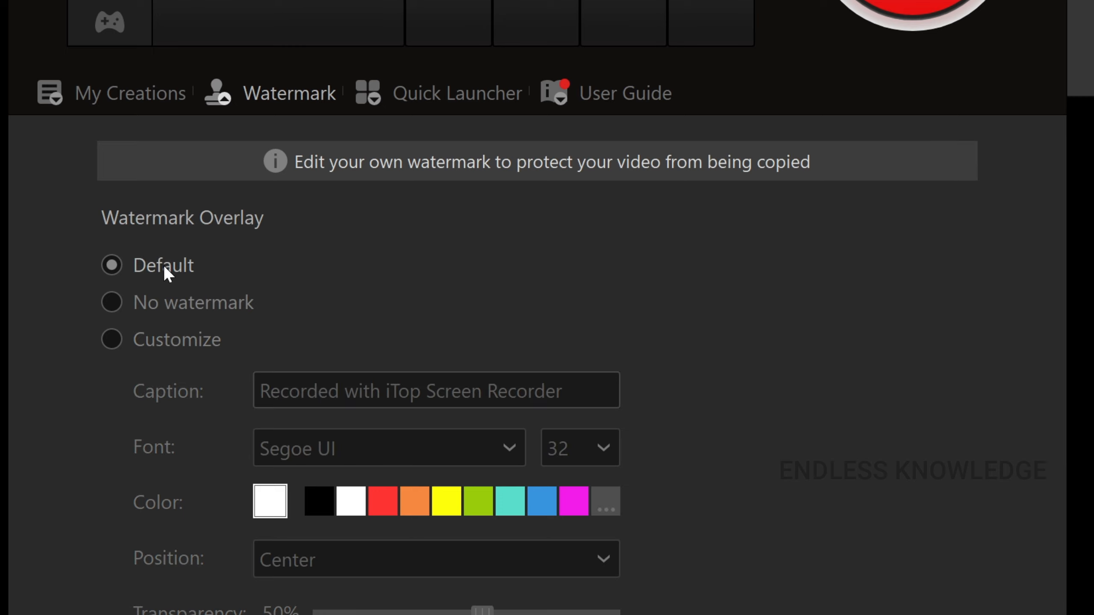
{"action": "left_click", "coordinate": [164, 339]}
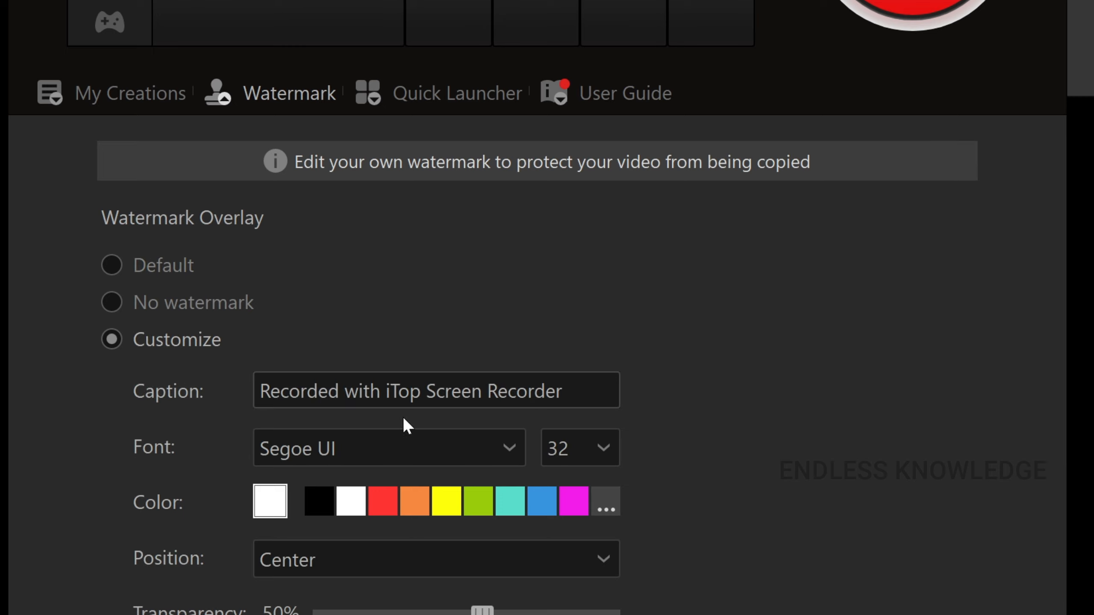
{"action": "left_click", "coordinate": [578, 396]}
{"action": "left_click_drag", "start_coordinate": [579, 396], "coordinate": [239, 395]}
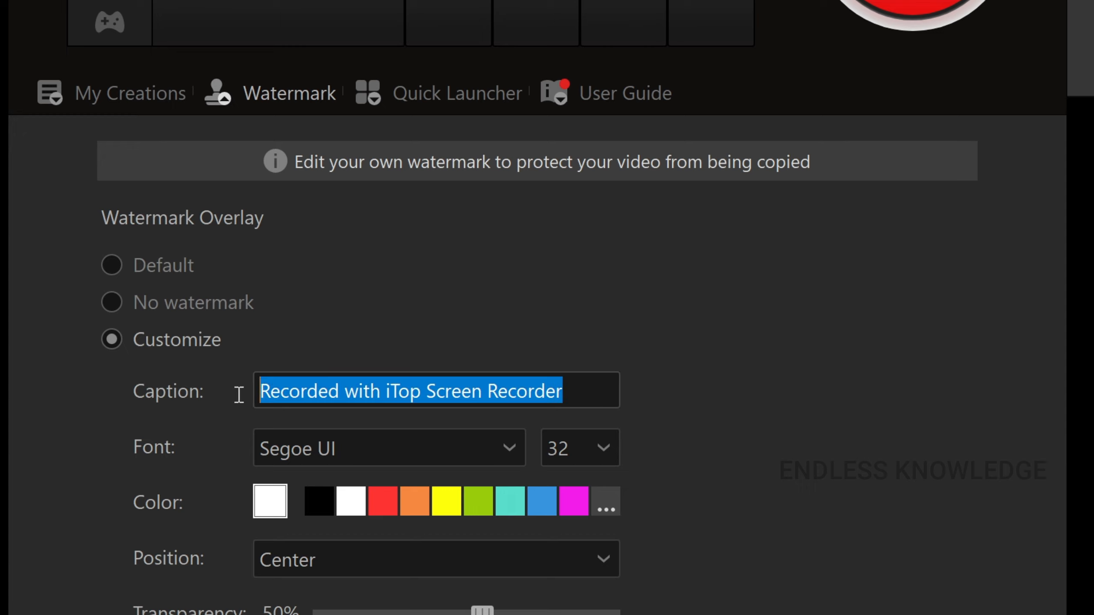
{"action": "type", "text": "ENDLESS"}
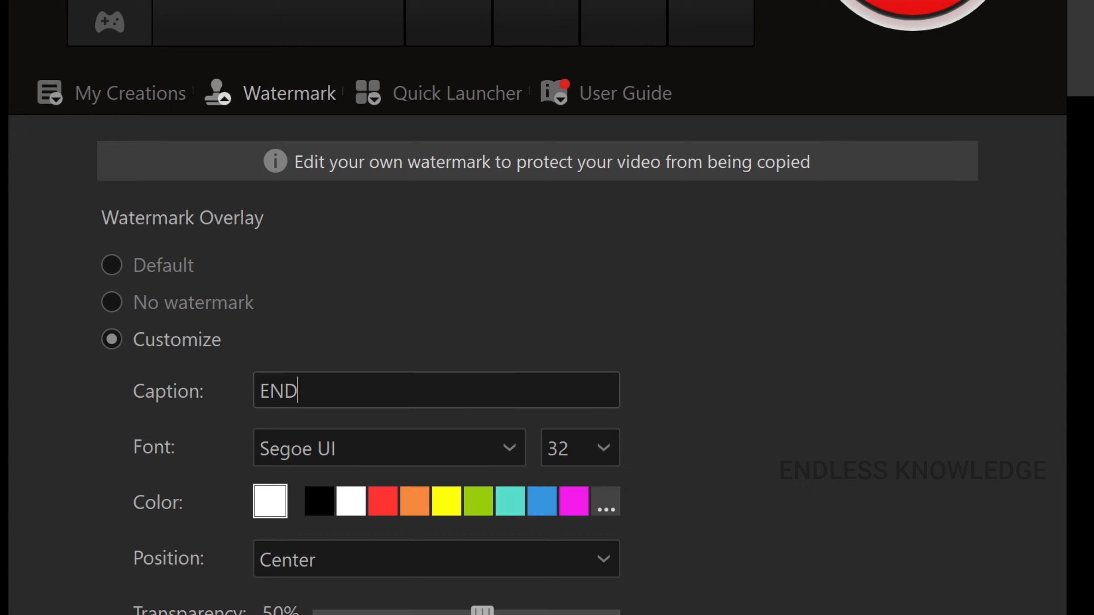
{"action": "type", "text": " KNW"}
{"action": "key", "text": "BackSpace"}
{"action": "type", "text": "OWLEDGE"}
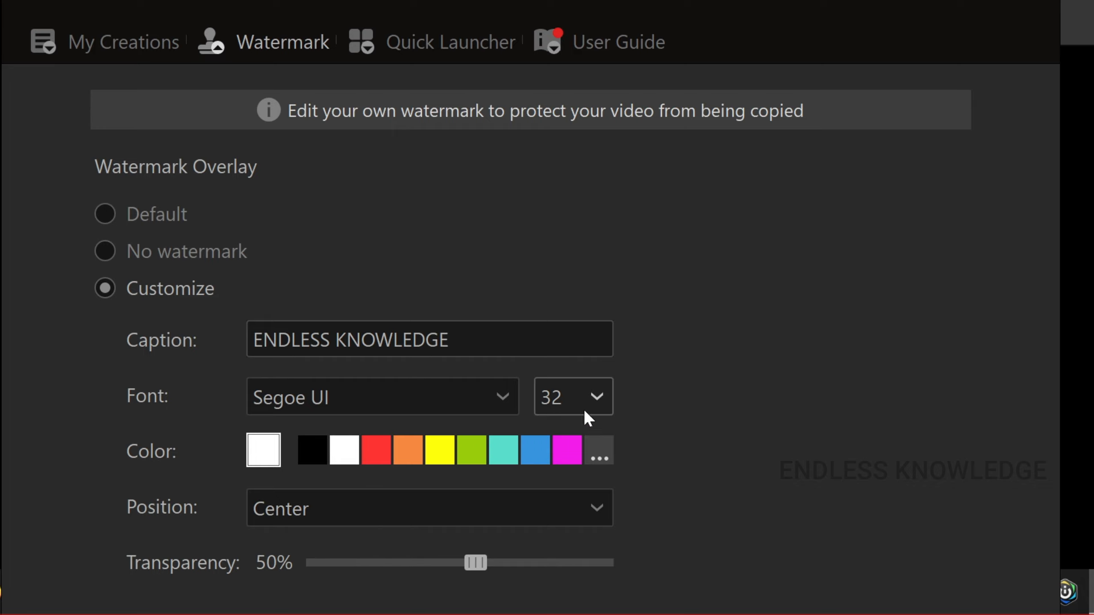
- Style the custom watermark with font size 20, black color, Bottom Left position and 25% transparency
{"action": "left_click", "coordinate": [599, 404]}
{"action": "left_click", "coordinate": [573, 213]}
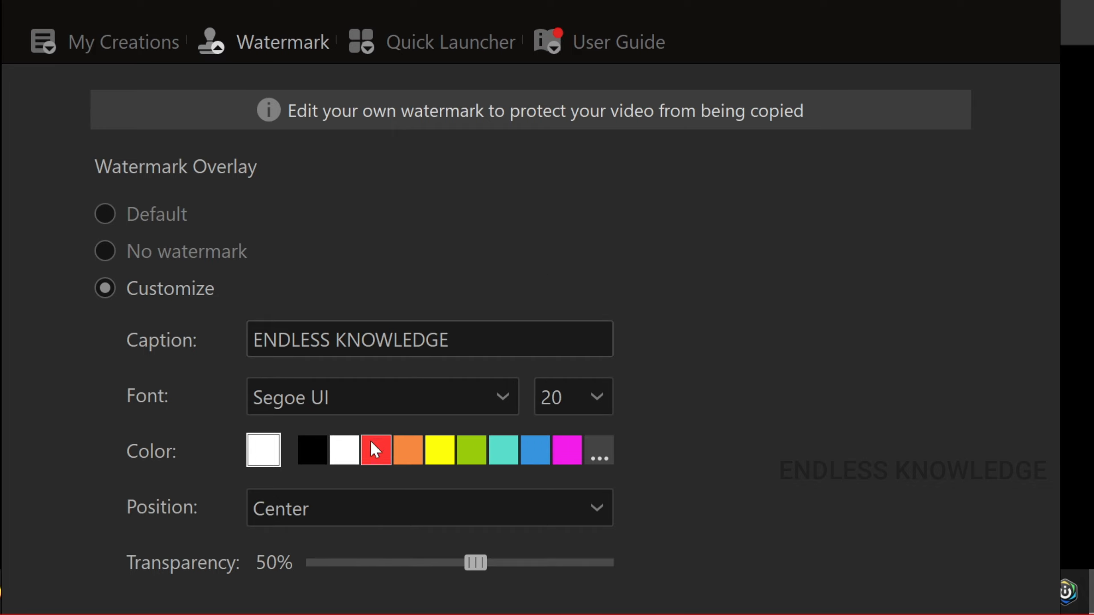
{"action": "left_click", "coordinate": [312, 457]}
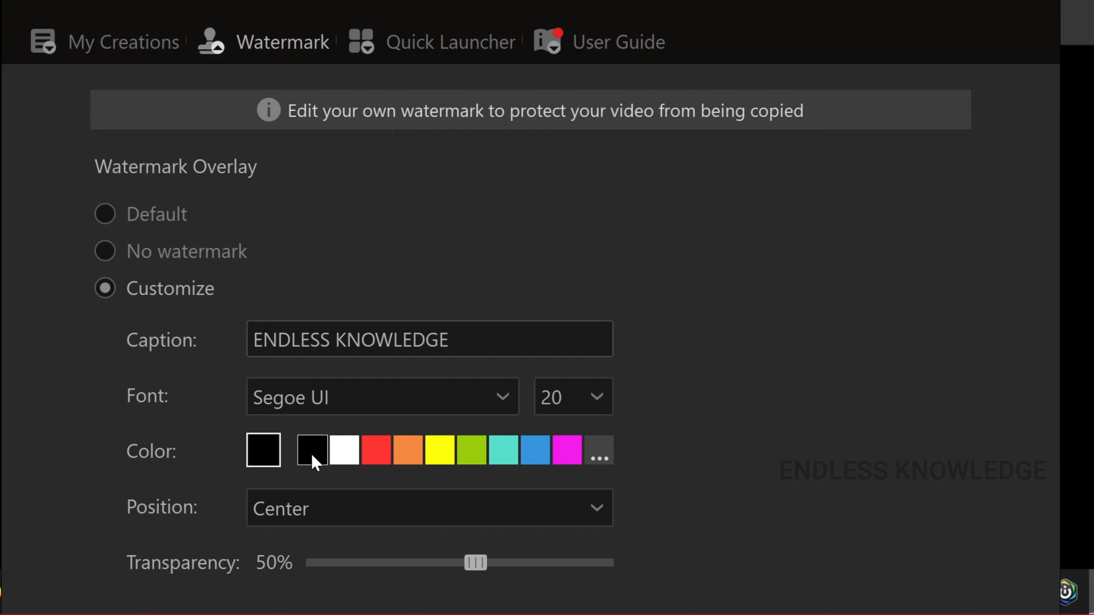
{"action": "left_click", "coordinate": [323, 513]}
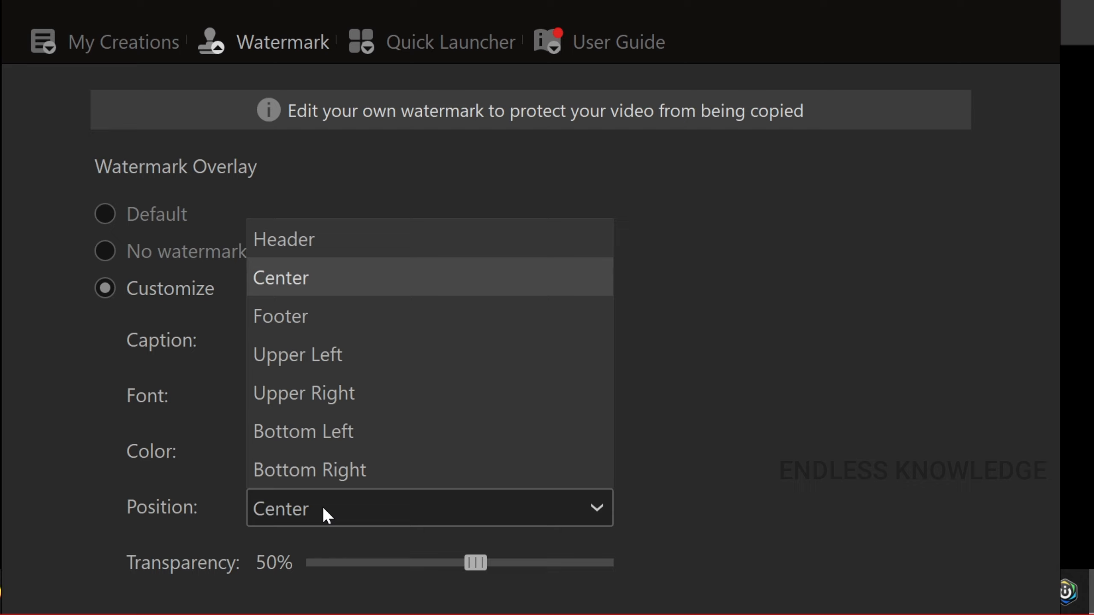
{"action": "left_click", "coordinate": [359, 431]}
{"action": "left_click_drag", "start_coordinate": [483, 568], "coordinate": [401, 569]}
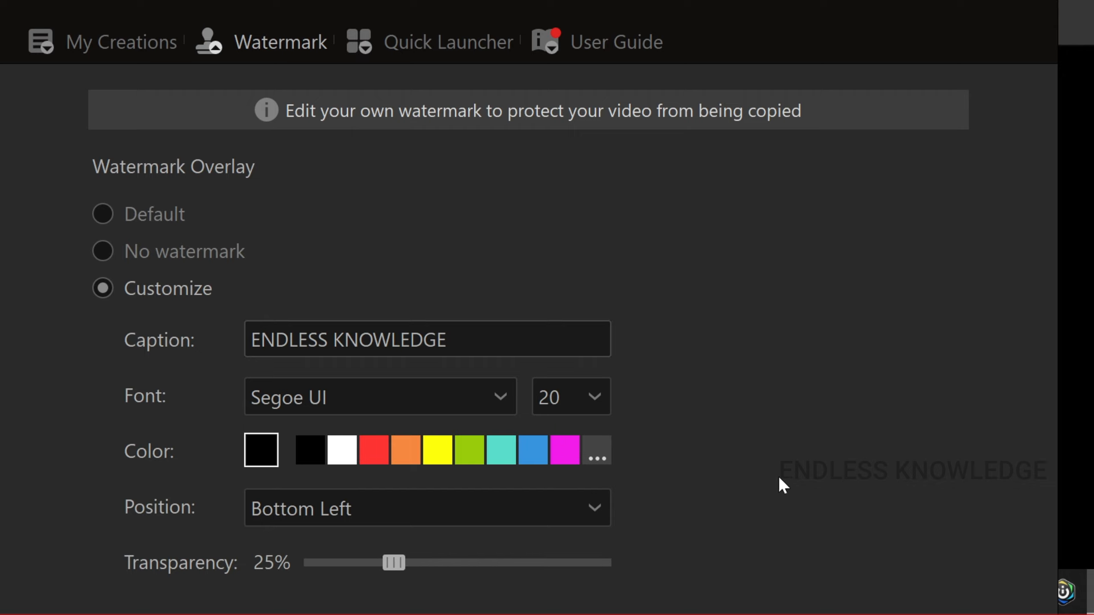
- Look through the Quick Launcher platforms, the User Guide and the audio and webcam recording modes, returning to screen recording
{"action": "left_click", "coordinate": [439, 53]}
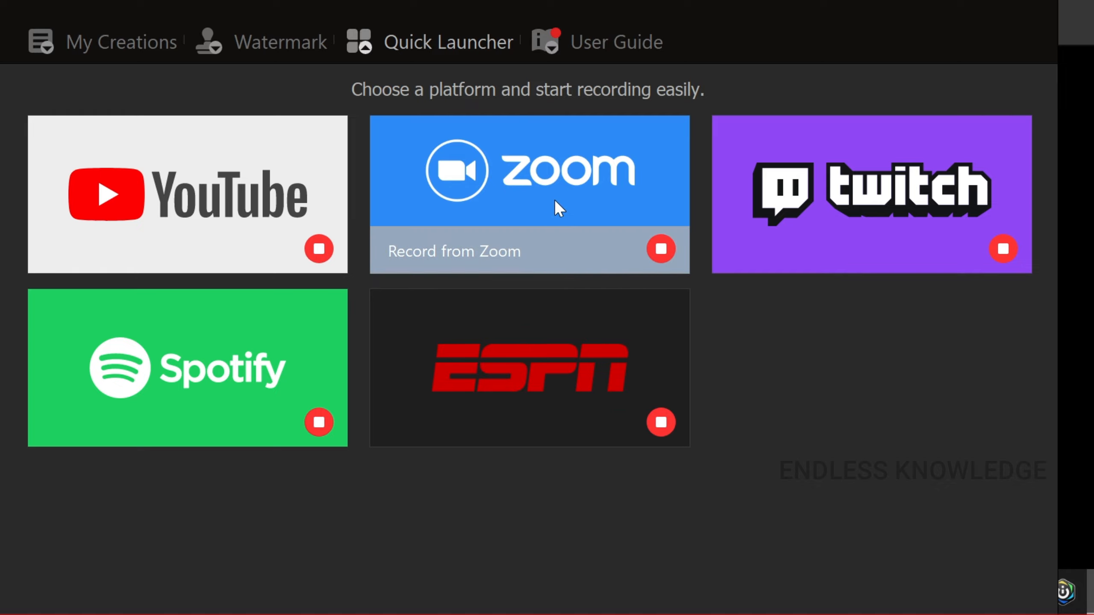
{"action": "left_click", "coordinate": [614, 50]}
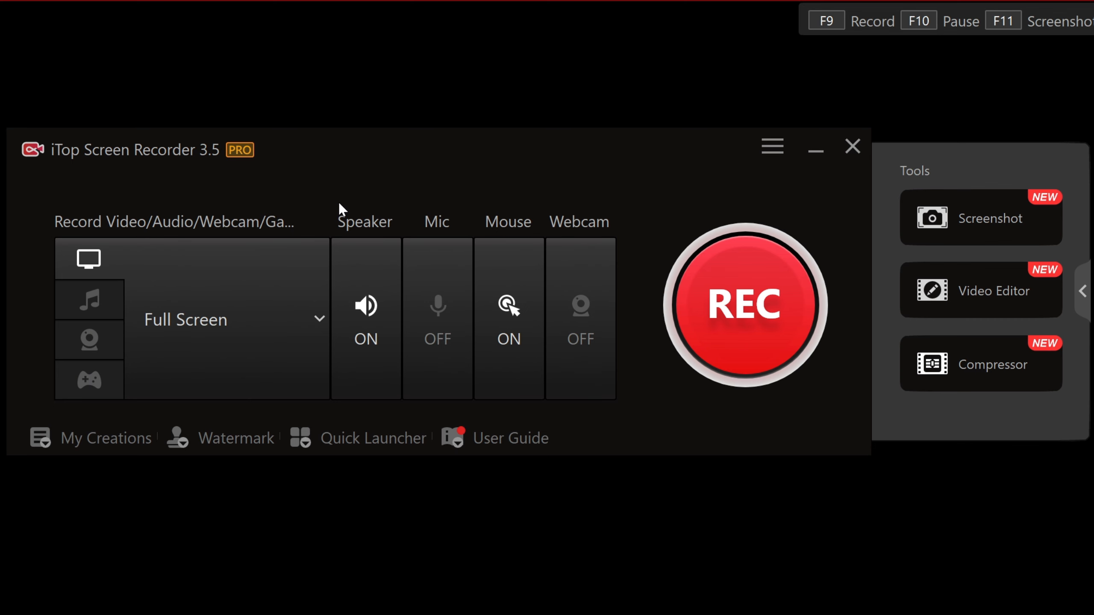
{"action": "left_click", "coordinate": [107, 313]}
{"action": "left_click", "coordinate": [107, 346]}
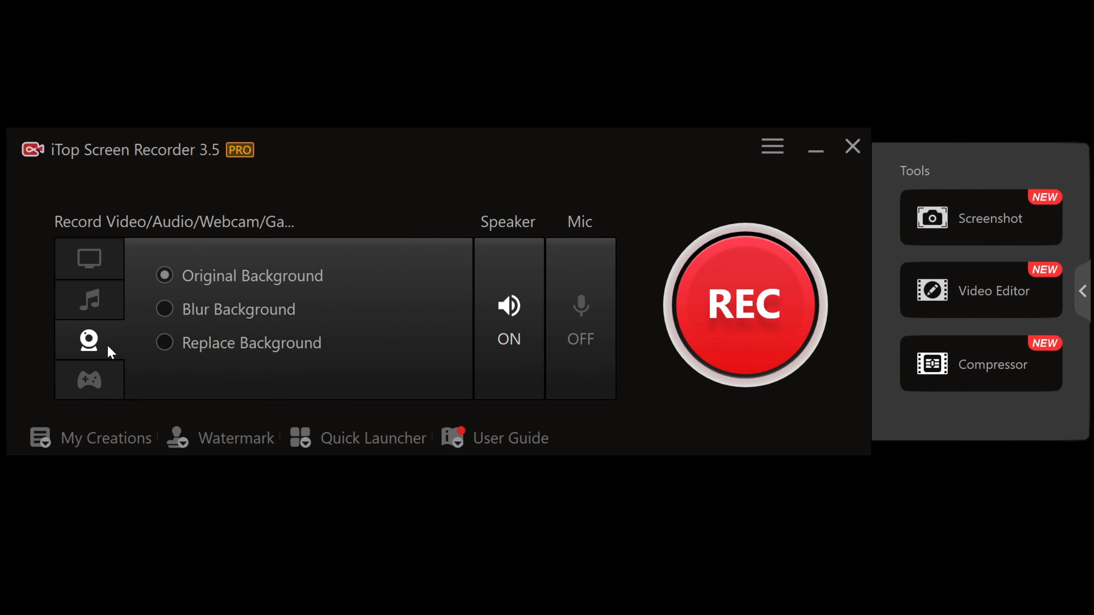
{"action": "left_click", "coordinate": [99, 265]}
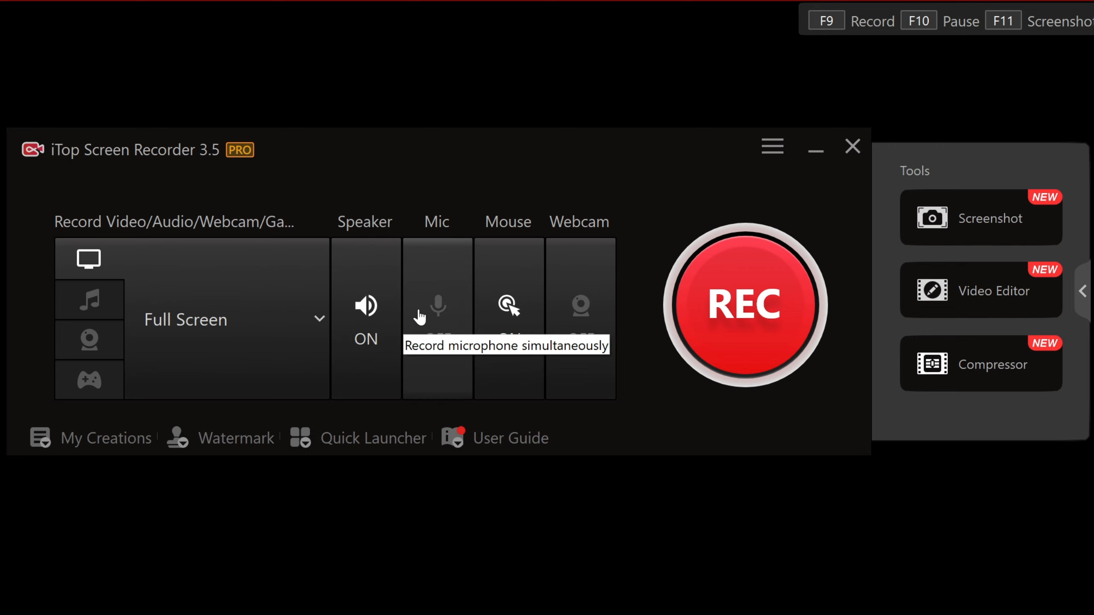
- Open the program settings and change the save location for recordings to the Video folder inside the account's Videos folder
{"action": "left_click", "coordinate": [771, 160]}
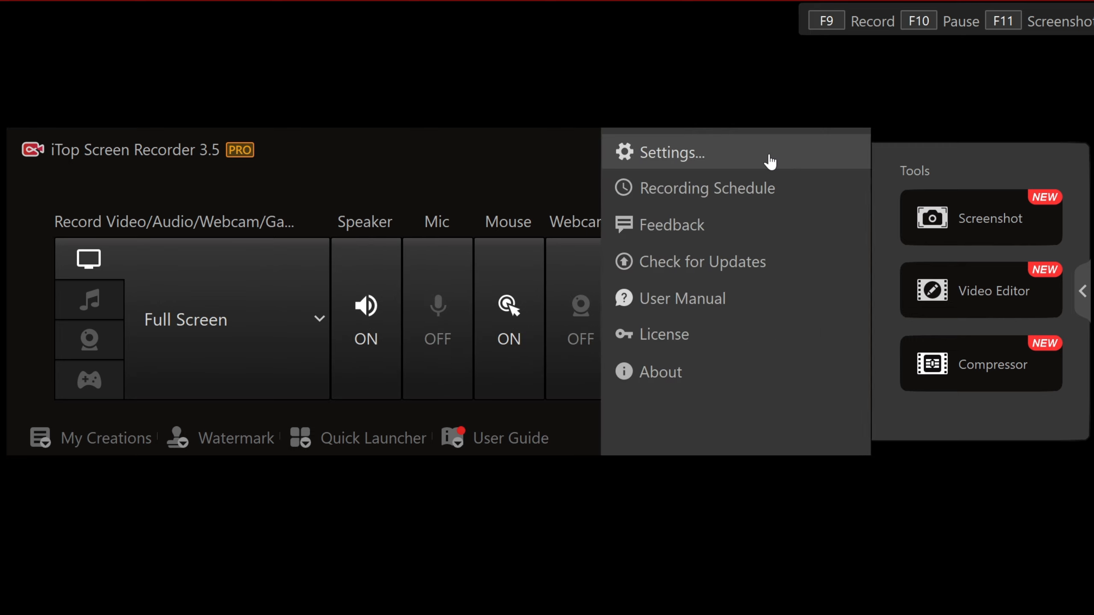
{"action": "left_click", "coordinate": [702, 163]}
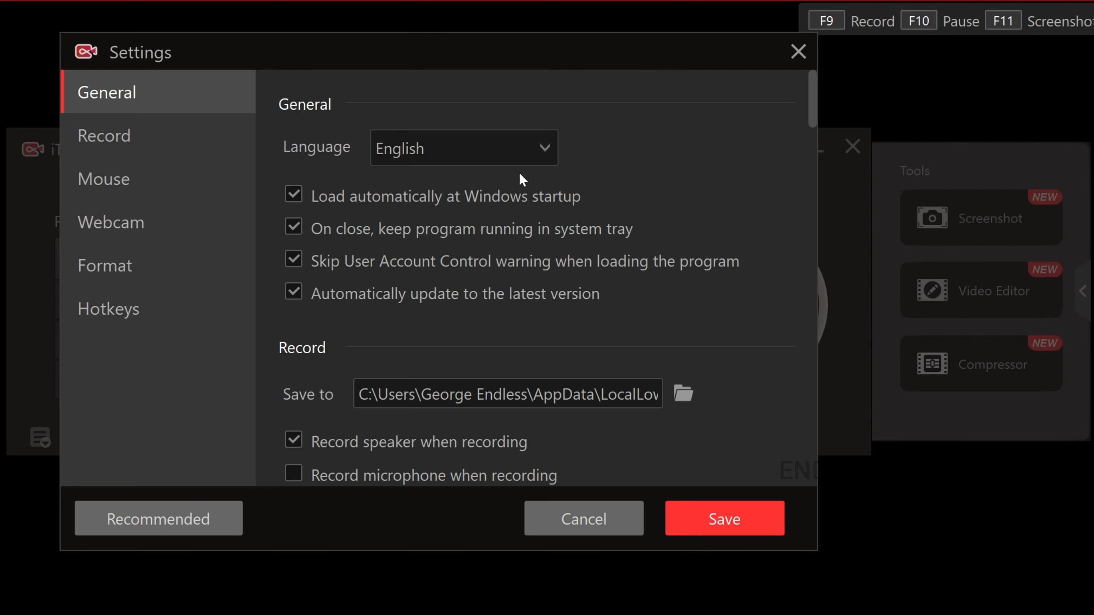
{"action": "scroll", "coordinate": [731, 226], "scroll_direction": "down", "scroll_amount": 15}
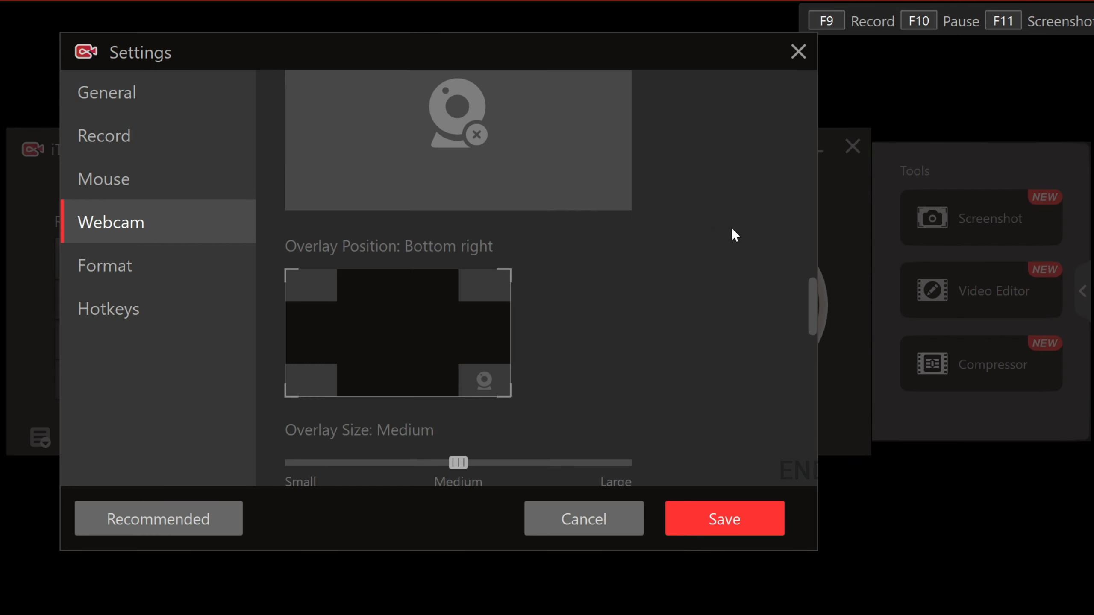
{"action": "left_click_drag", "start_coordinate": [812, 303], "coordinate": [805, 86]}
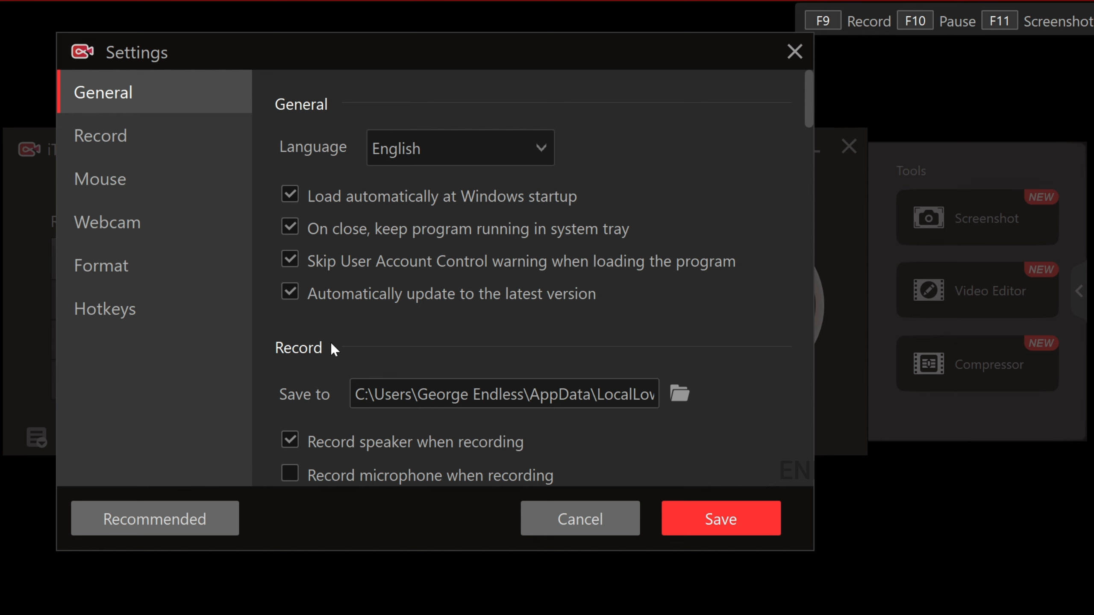
{"action": "scroll", "coordinate": [706, 302], "scroll_direction": "down", "scroll_amount": 3}
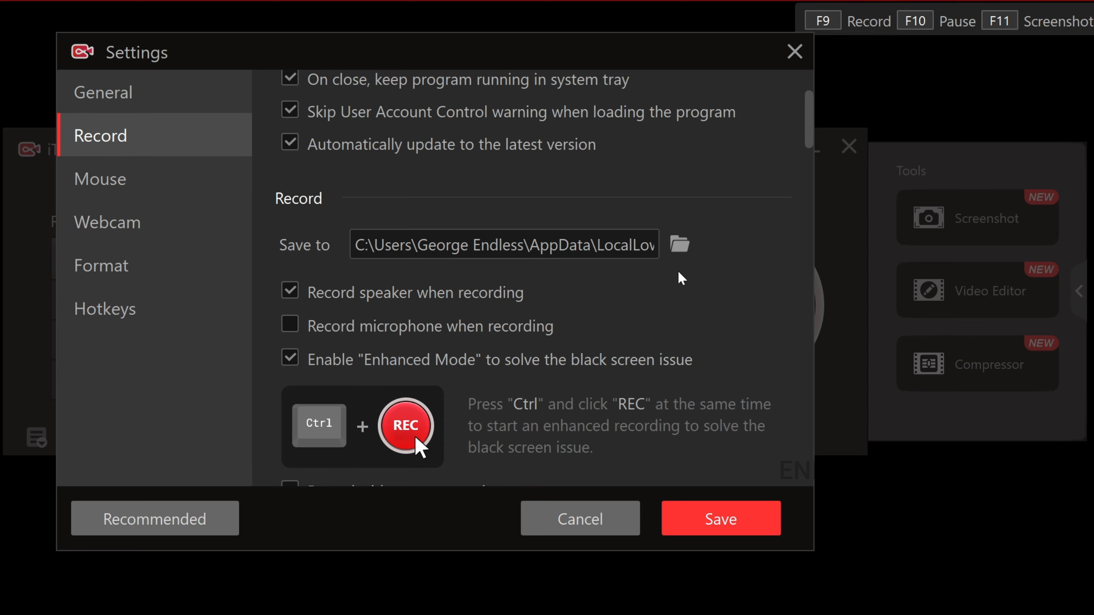
{"action": "left_click", "coordinate": [678, 246]}
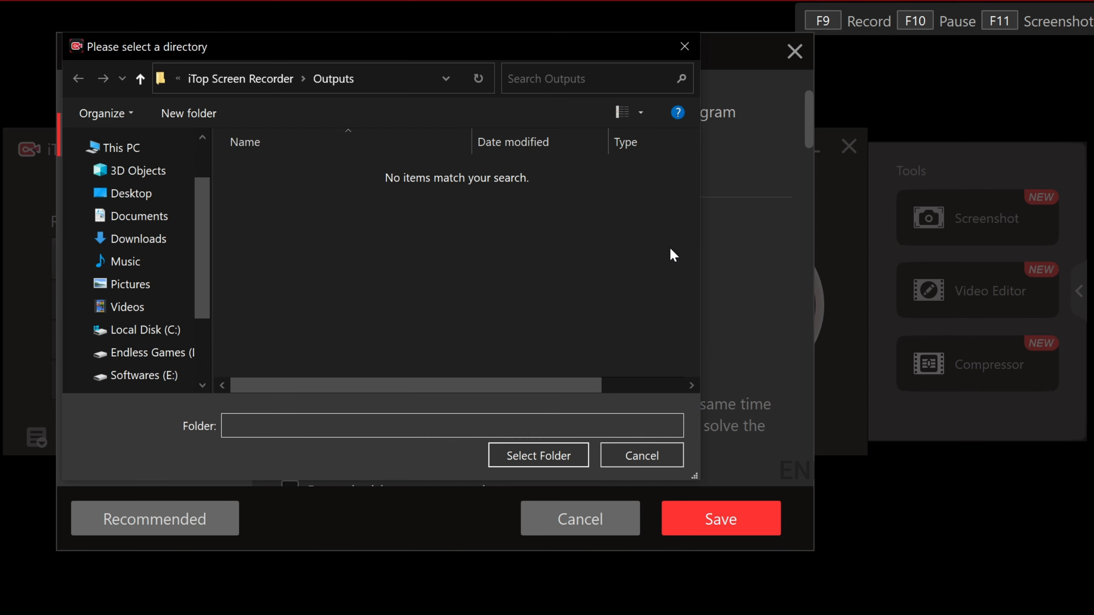
{"action": "scroll", "coordinate": [145, 327], "scroll_direction": "down", "scroll_amount": 1}
{"action": "scroll", "coordinate": [146, 327], "scroll_direction": "down", "scroll_amount": 1}
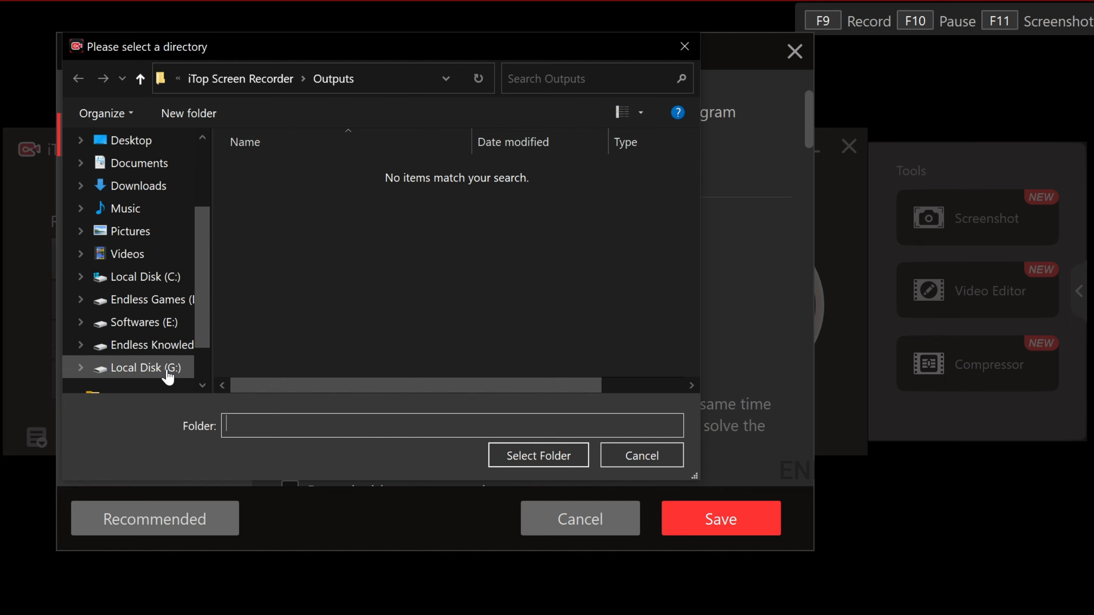
{"action": "left_click", "coordinate": [165, 347]}
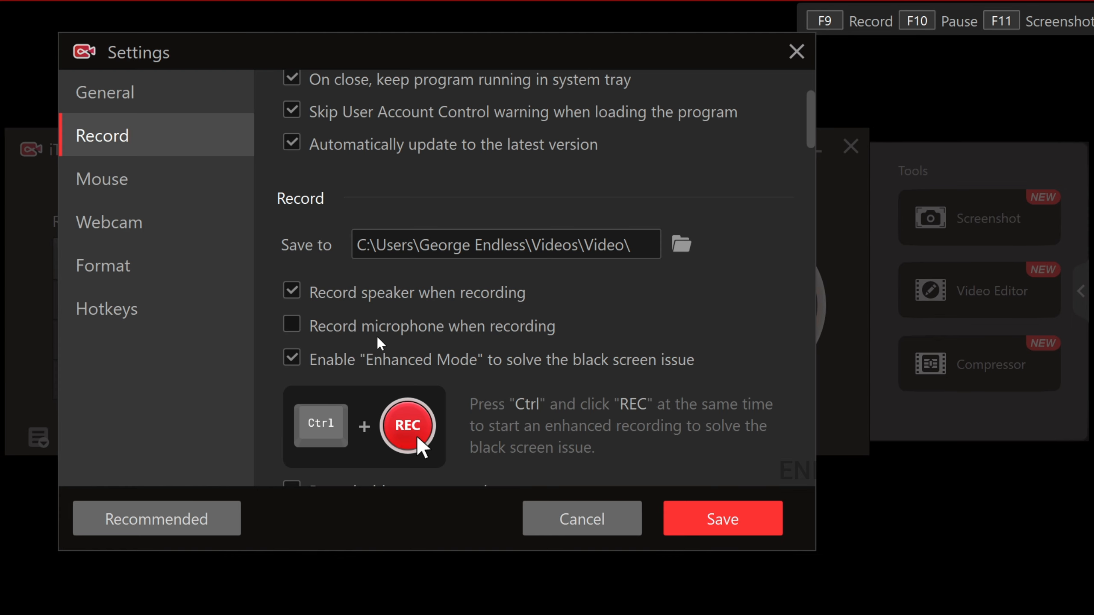
- Enable microphone recording and automatic hiding of the taskbar in the Record settings
{"action": "left_click", "coordinate": [290, 329]}
{"action": "scroll", "coordinate": [690, 330], "scroll_direction": "down", "scroll_amount": 5}
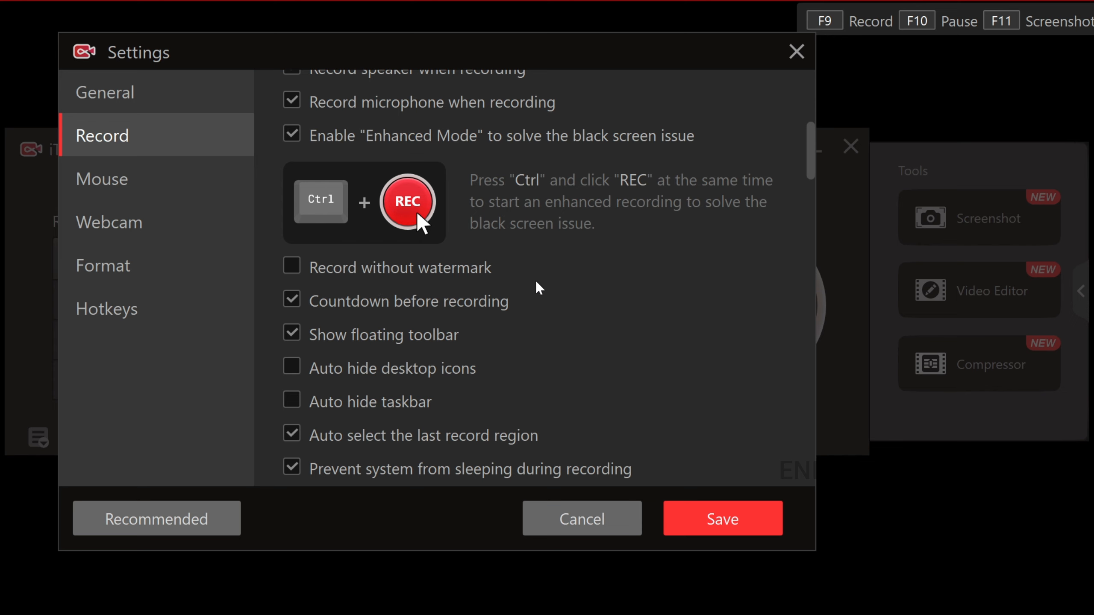
{"action": "scroll", "coordinate": [538, 288], "scroll_direction": "down", "scroll_amount": 2}
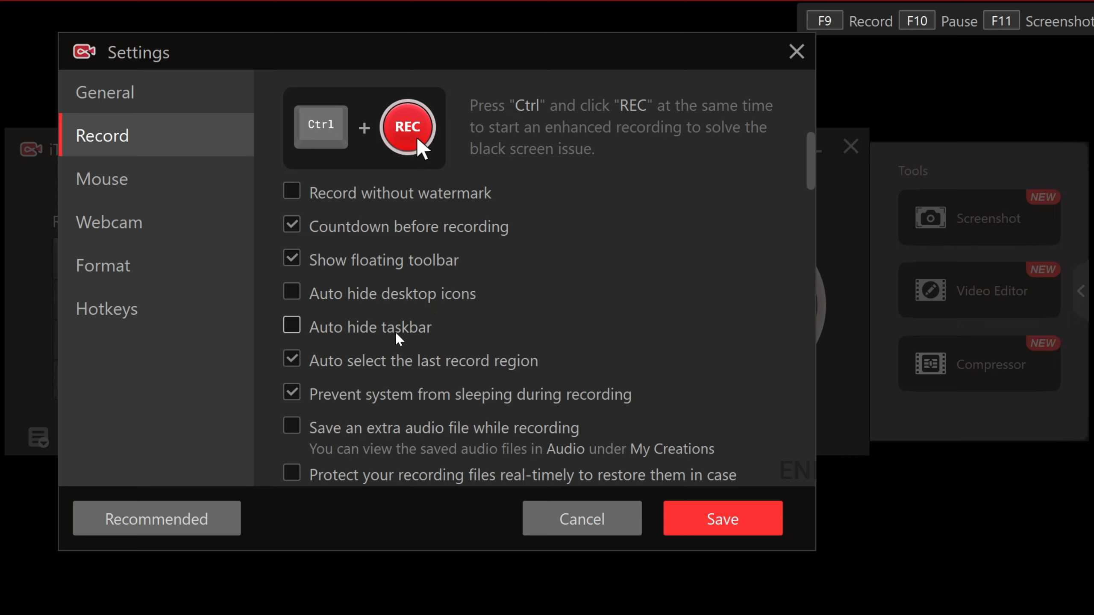
{"action": "left_click", "coordinate": [292, 326]}
- Add the click animation to mouse actions in recorded video and view the color choices for right-clicking
{"action": "scroll", "coordinate": [669, 308], "scroll_direction": "down", "scroll_amount": 3}
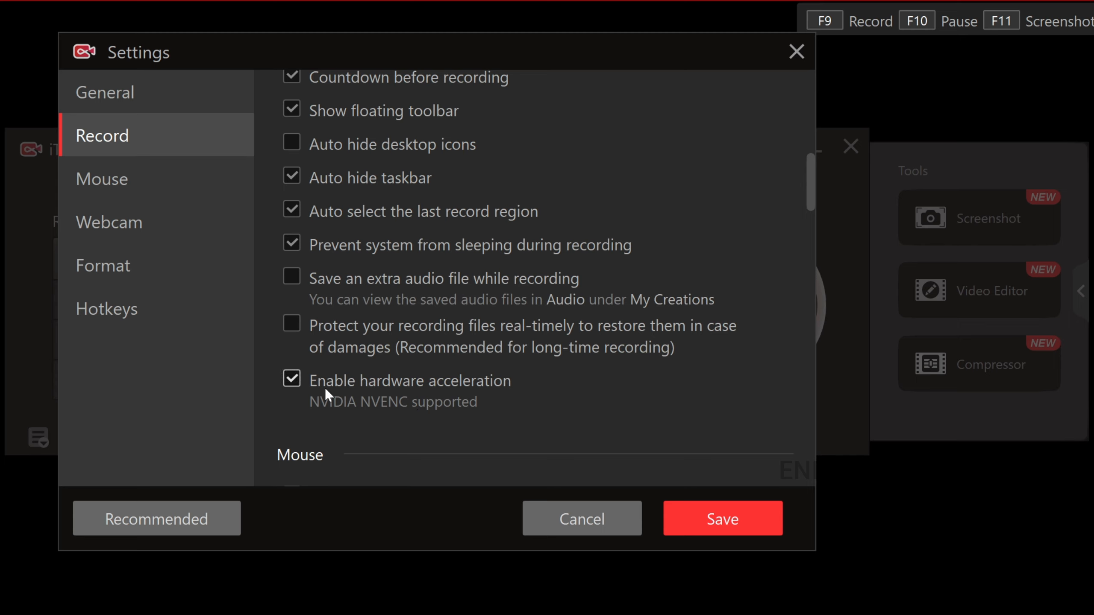
{"action": "scroll", "coordinate": [583, 297], "scroll_direction": "down", "scroll_amount": 4}
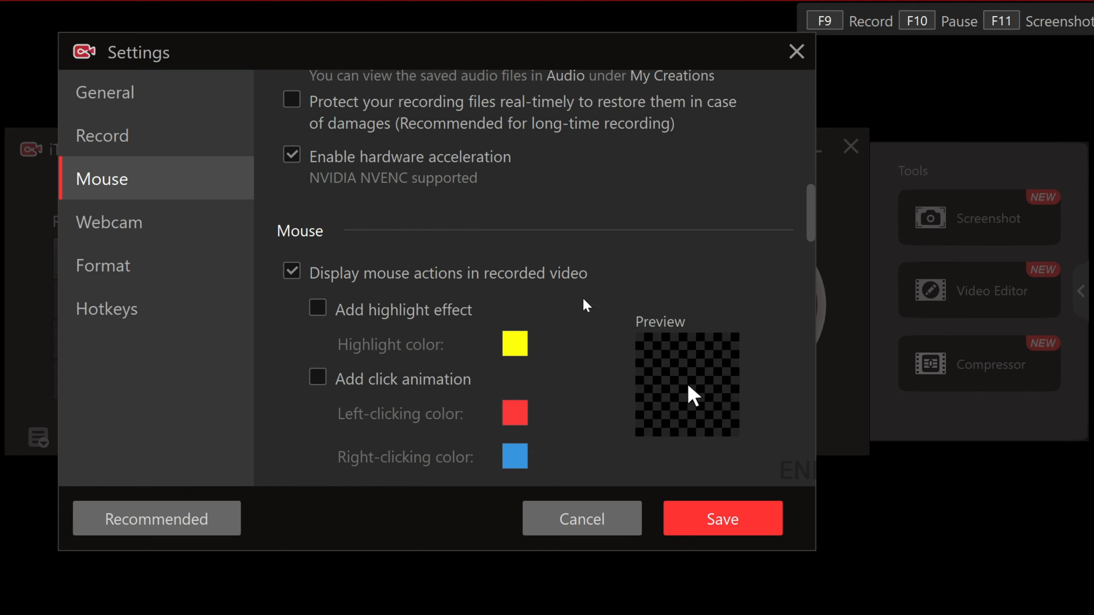
{"action": "scroll", "coordinate": [580, 289], "scroll_direction": "down", "scroll_amount": 1}
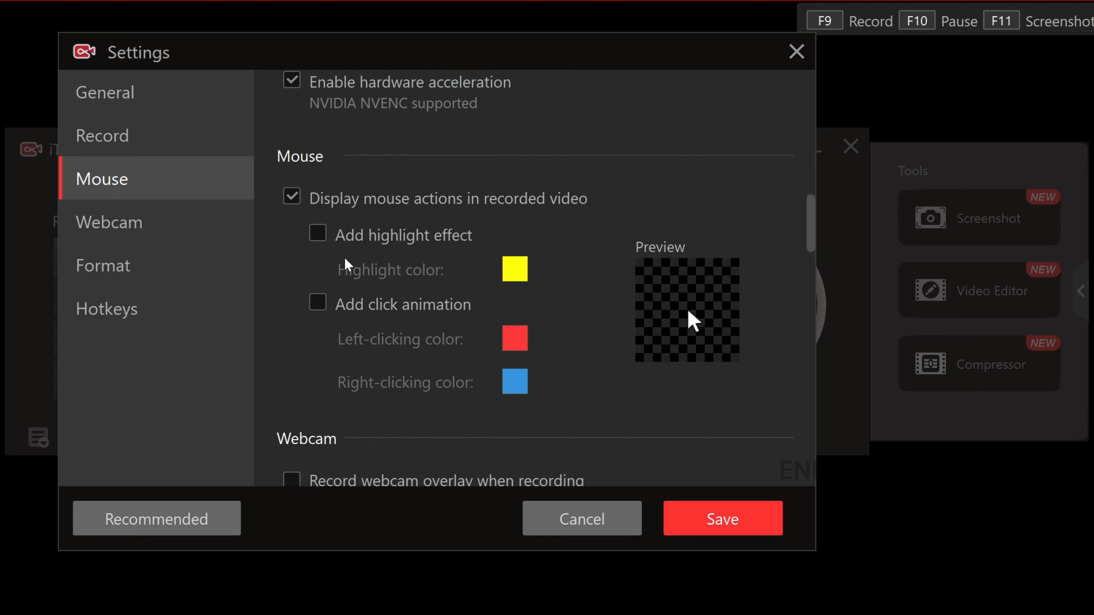
{"action": "left_click", "coordinate": [319, 236]}
{"action": "left_click", "coordinate": [319, 237]}
{"action": "left_click", "coordinate": [318, 303]}
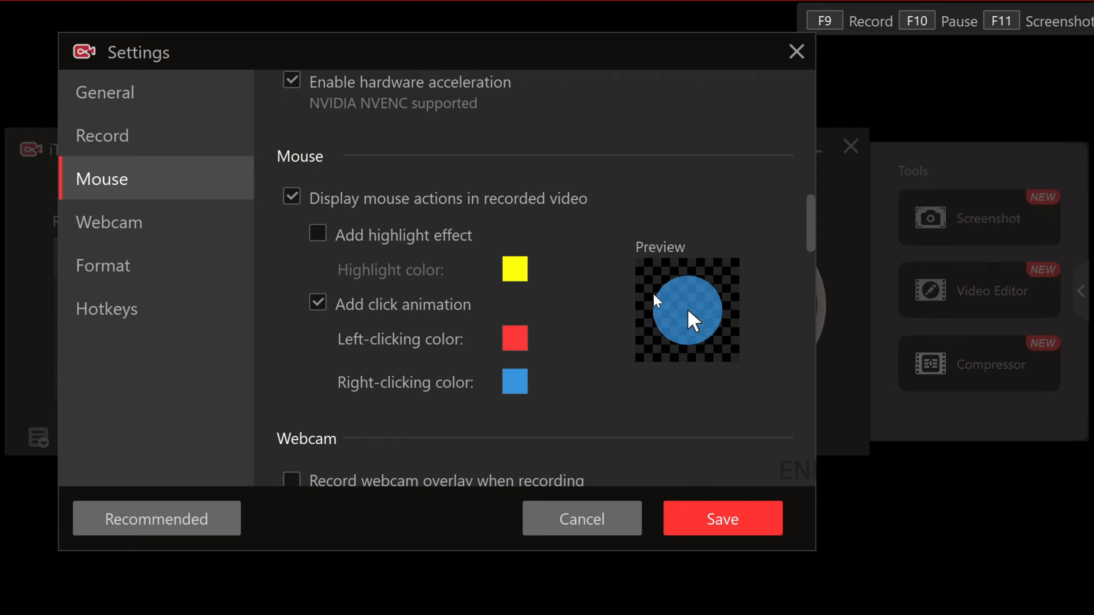
{"action": "left_click", "coordinate": [517, 383]}
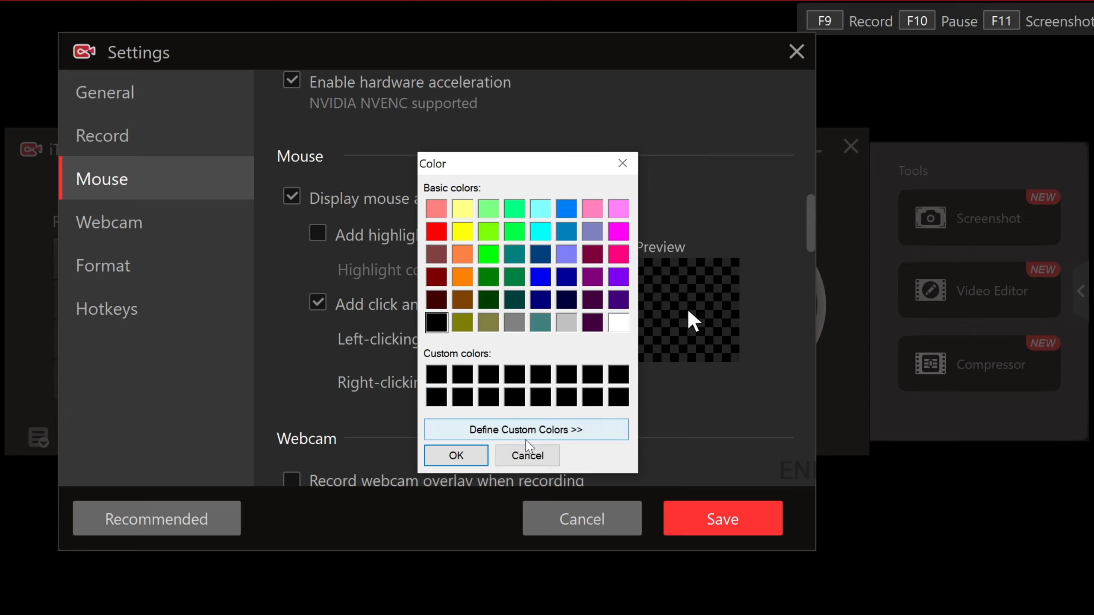
{"action": "left_click", "coordinate": [527, 455]}
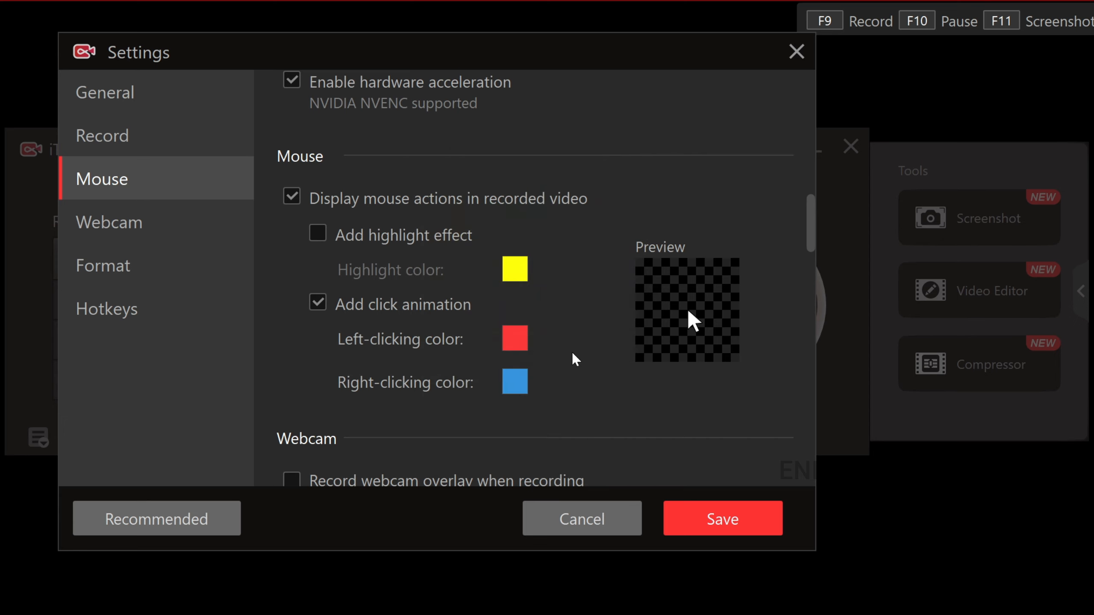
- Try out the option to record a webcam overlay, check the available camera devices, and switch the overlay back off
{"action": "scroll", "coordinate": [582, 347], "scroll_direction": "down", "scroll_amount": 3}
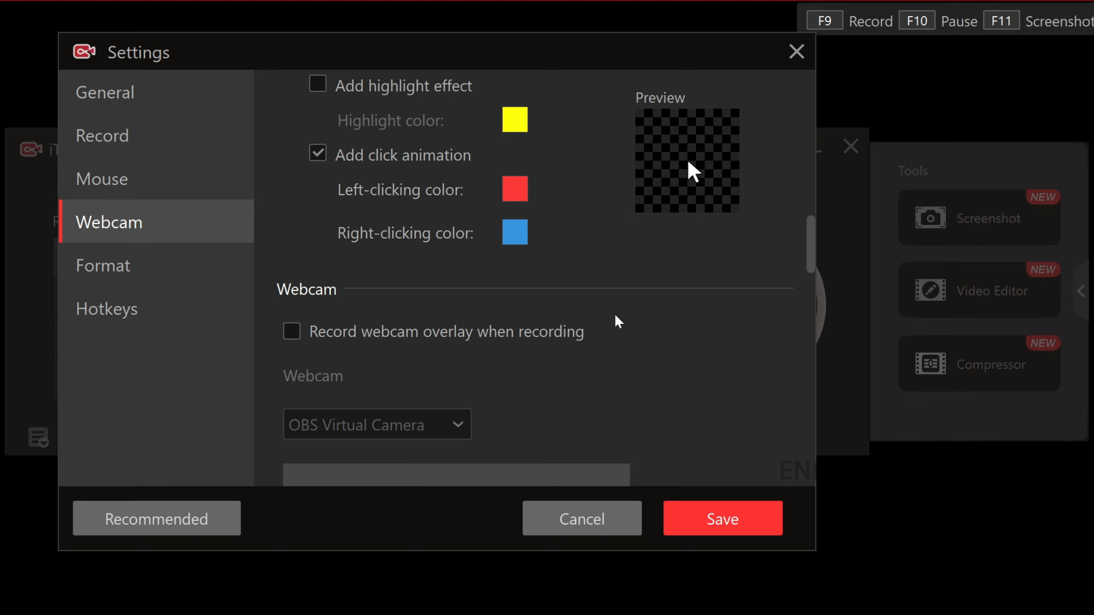
{"action": "scroll", "coordinate": [615, 313], "scroll_direction": "down", "scroll_amount": 2}
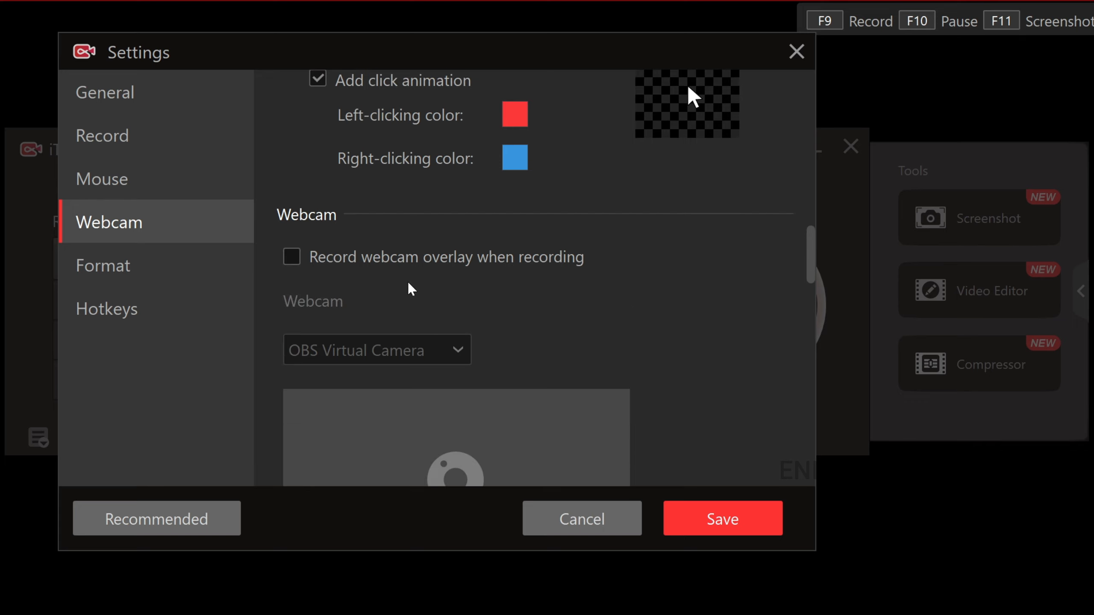
{"action": "left_click", "coordinate": [311, 260]}
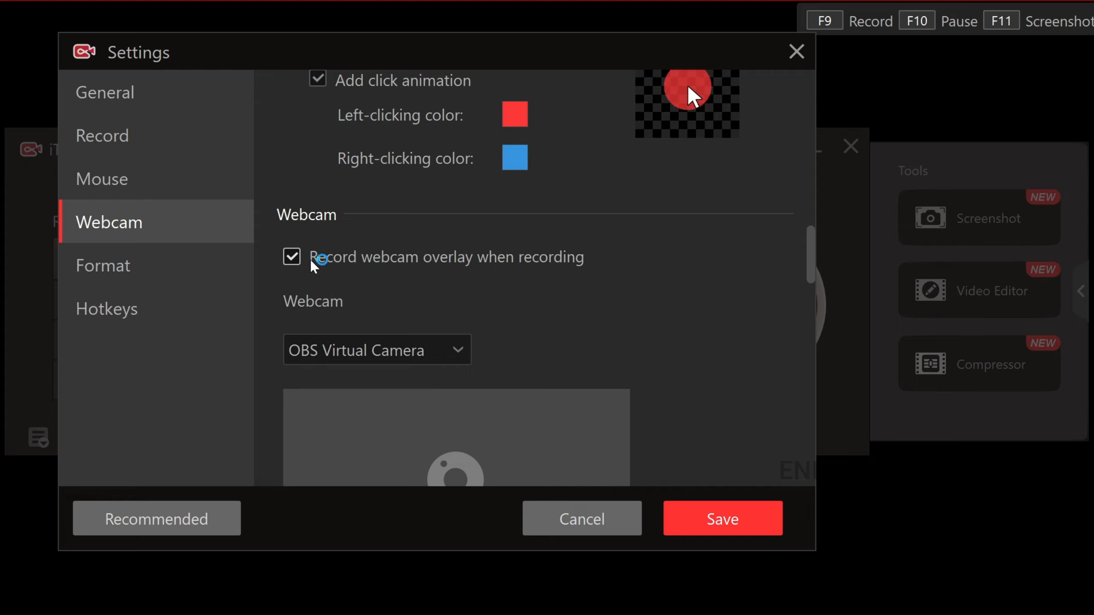
{"action": "left_click", "coordinate": [460, 354]}
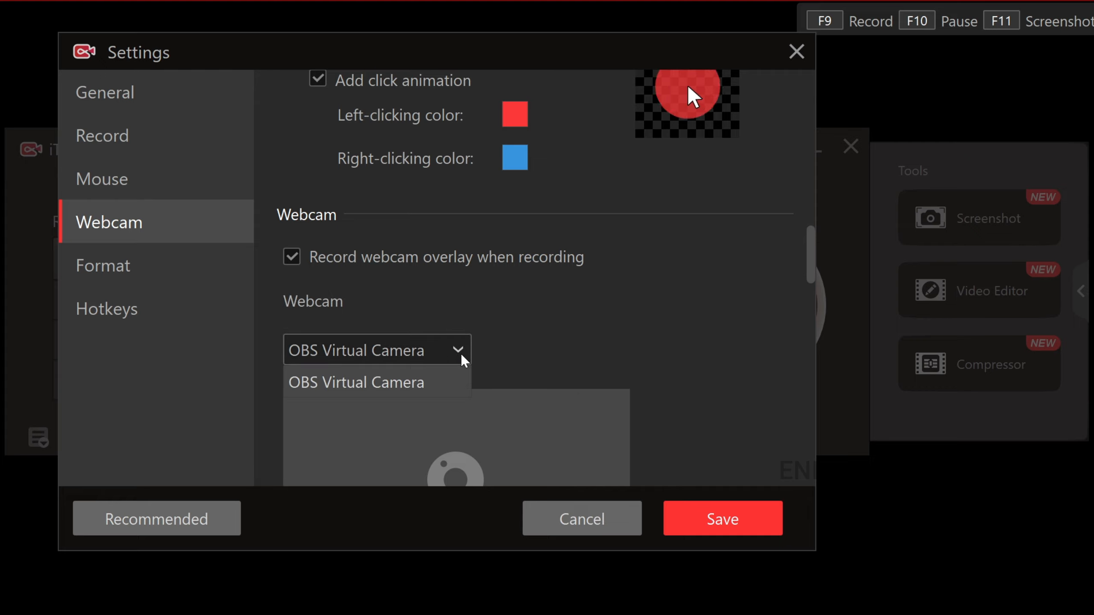
{"action": "left_click", "coordinate": [560, 333]}
{"action": "left_click", "coordinate": [314, 267]}
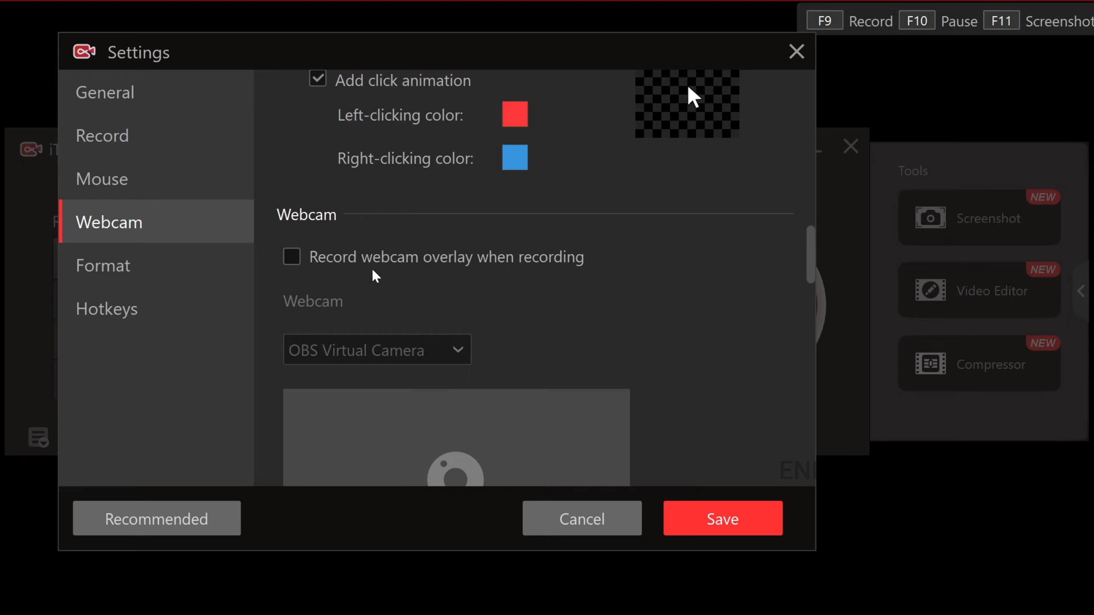
- Try the 1920x1080 (FHD) video size in the Format settings and return the size to Original
{"action": "scroll", "coordinate": [706, 287], "scroll_direction": "down", "scroll_amount": 7}
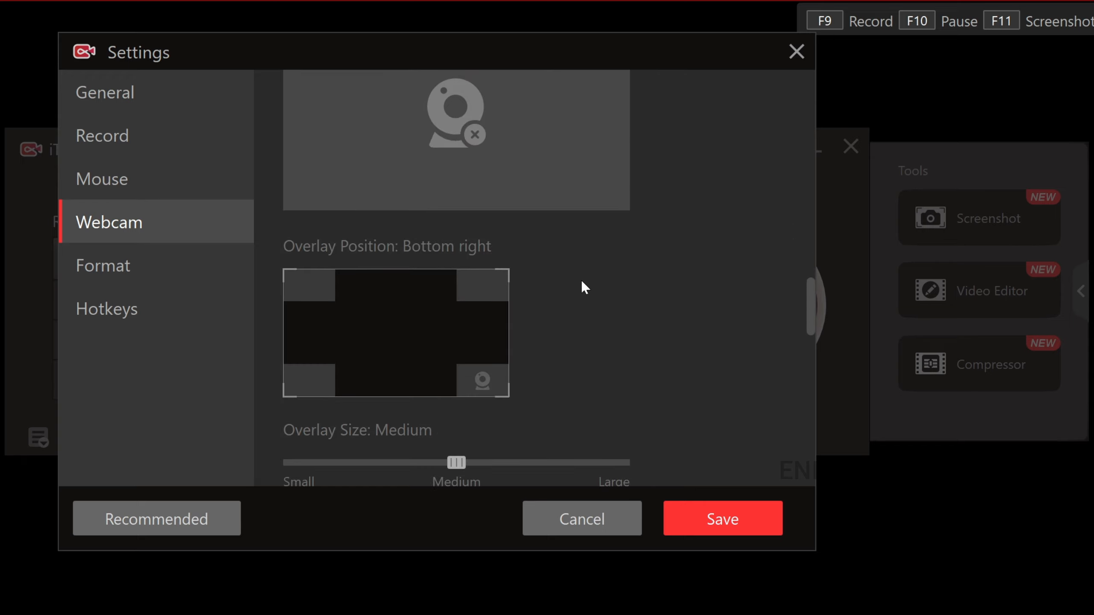
{"action": "scroll", "coordinate": [573, 288], "scroll_direction": "down", "scroll_amount": 2}
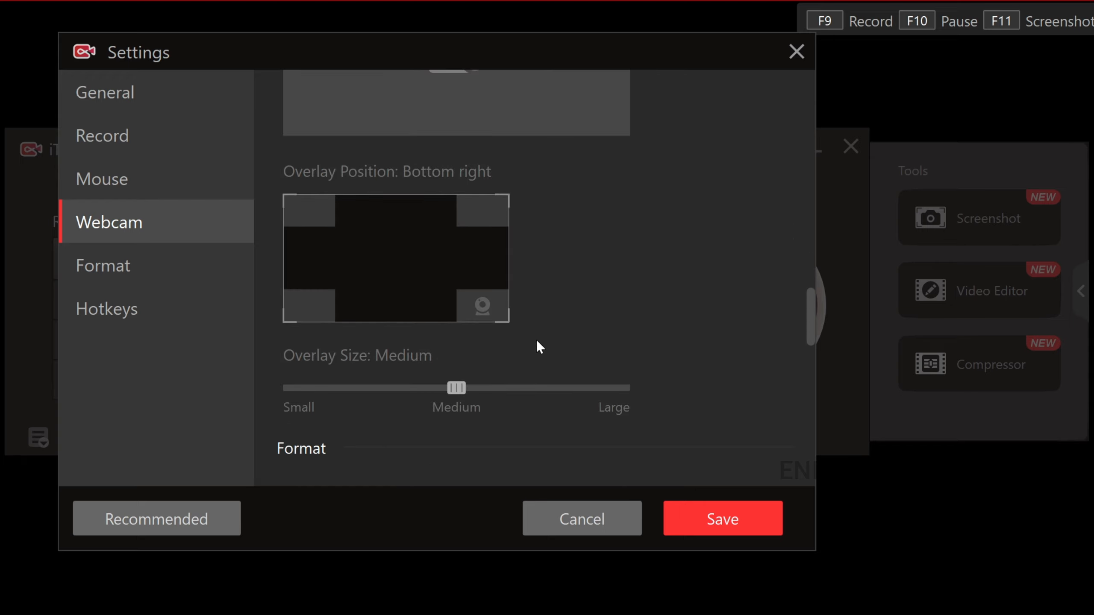
{"action": "scroll", "coordinate": [624, 336], "scroll_direction": "down", "scroll_amount": 2}
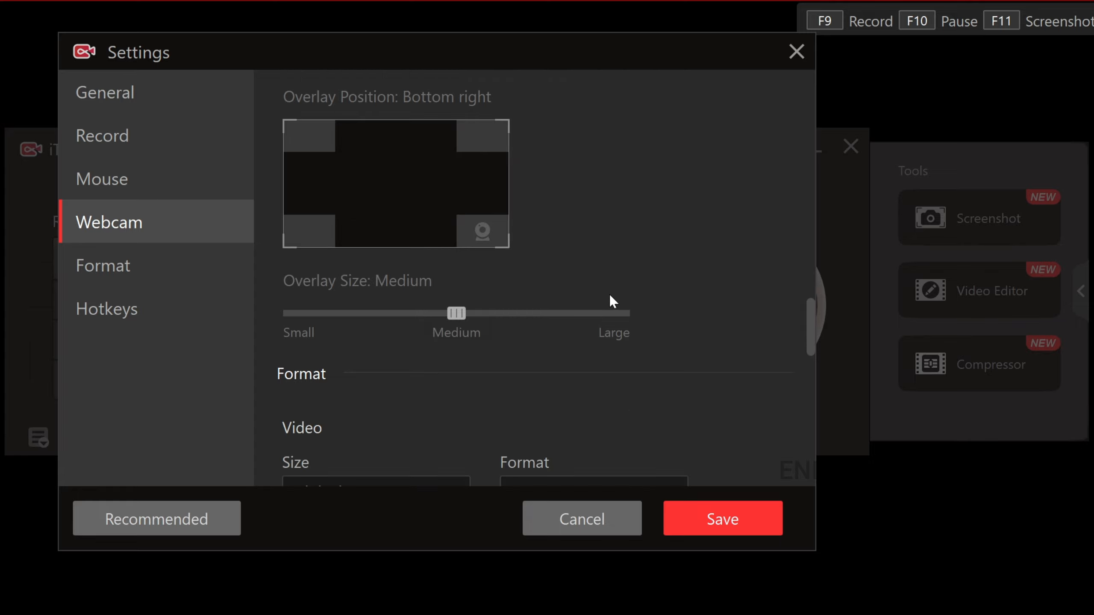
{"action": "scroll", "coordinate": [625, 293], "scroll_direction": "down", "scroll_amount": 2}
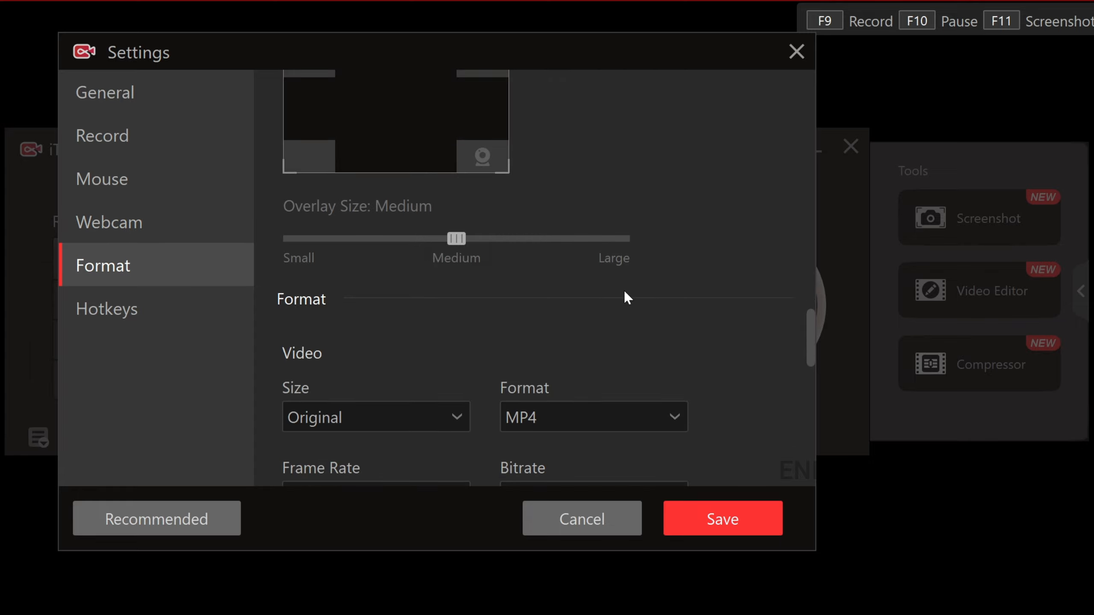
{"action": "scroll", "coordinate": [627, 297], "scroll_direction": "down", "scroll_amount": 4}
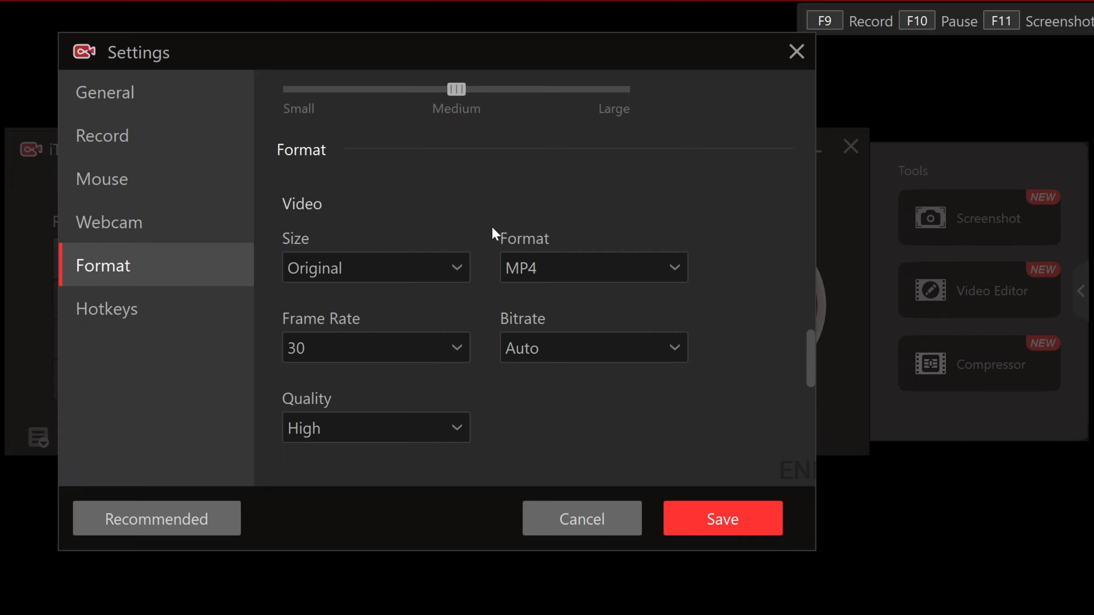
{"action": "left_click", "coordinate": [424, 268]}
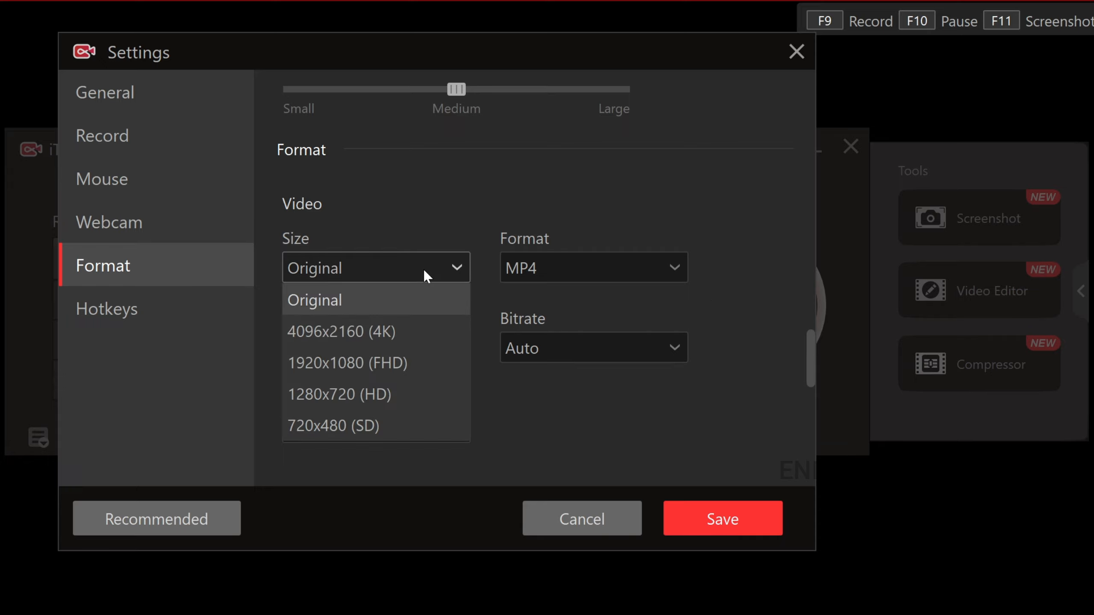
{"action": "left_click", "coordinate": [405, 301]}
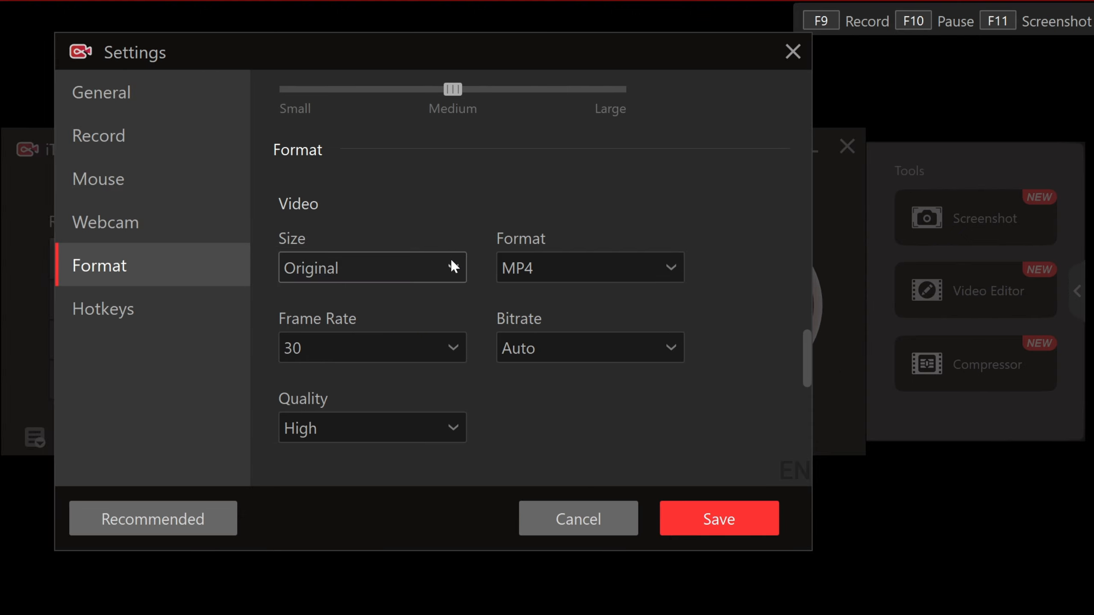
{"action": "left_click", "coordinate": [334, 271]}
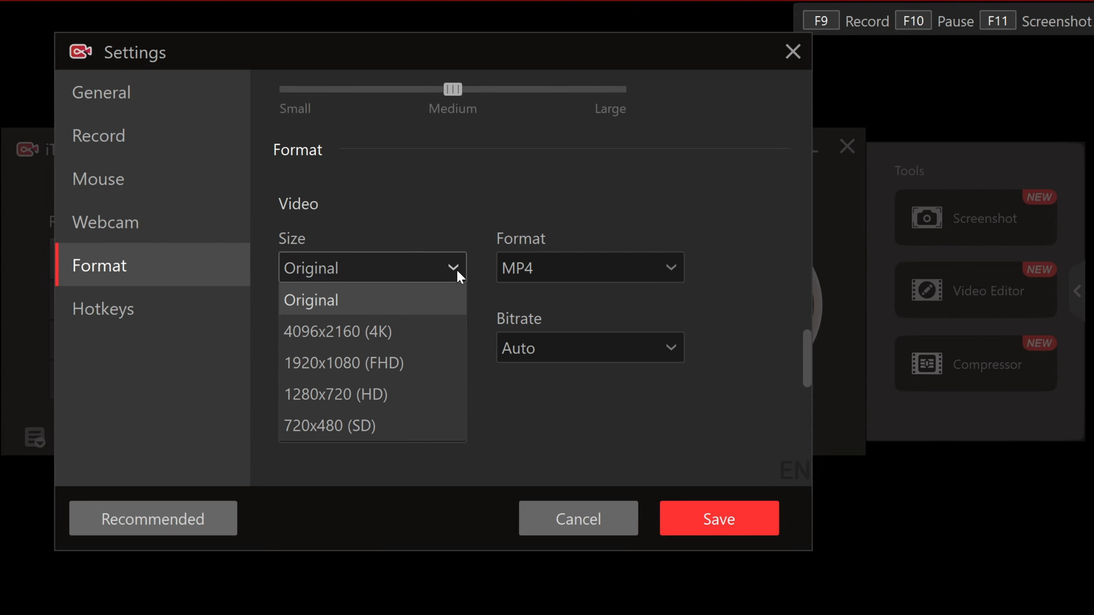
{"action": "left_click", "coordinate": [412, 362]}
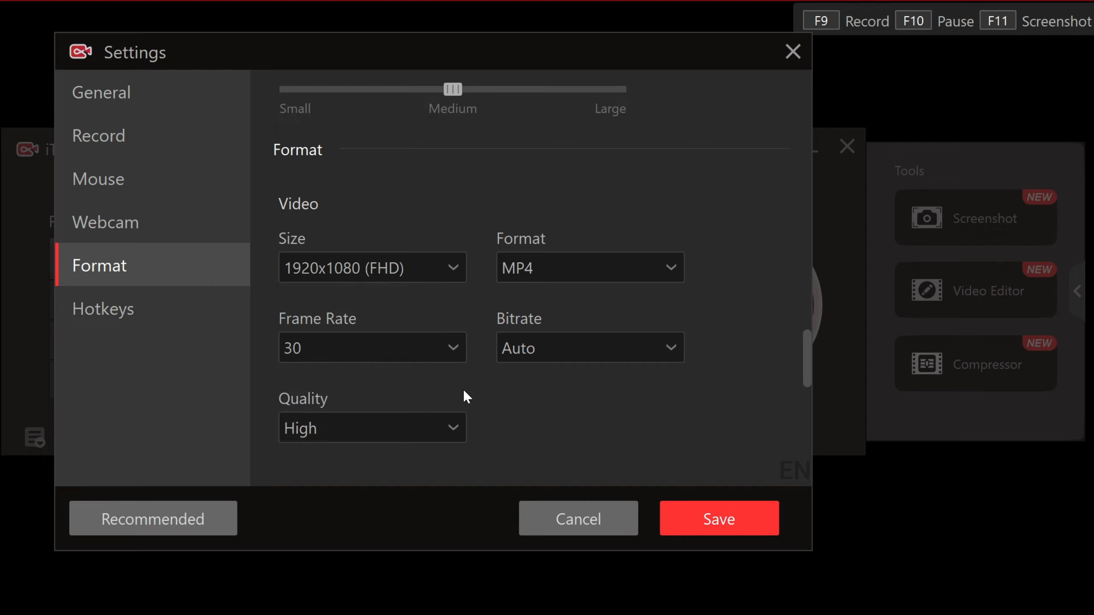
{"action": "left_click", "coordinate": [457, 273]}
{"action": "left_click", "coordinate": [424, 307]}
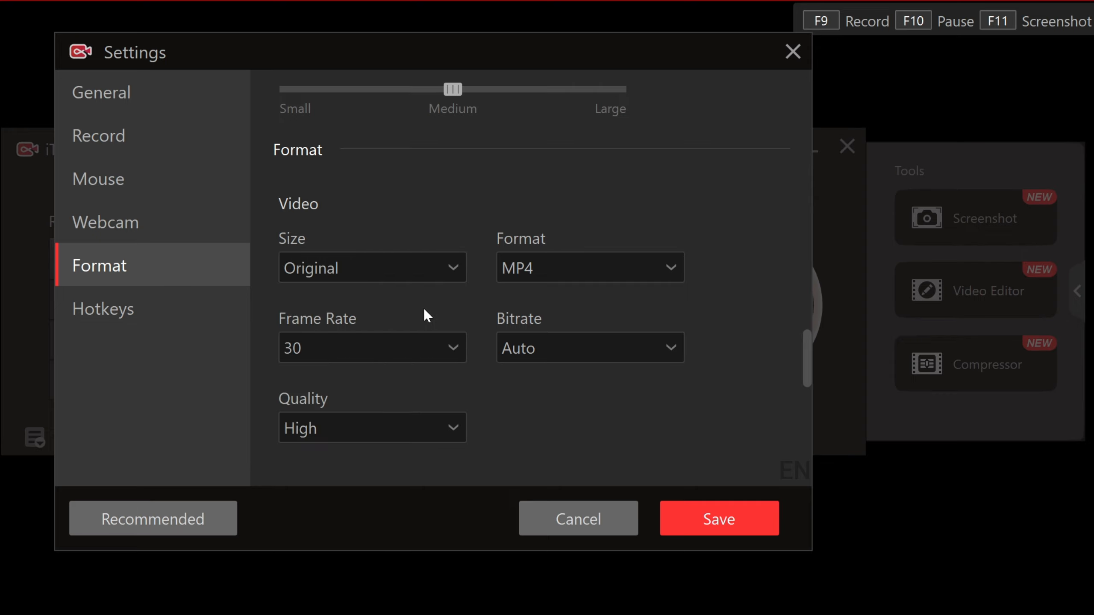
- Set the video frame rate to 60 and the quality to Original
{"action": "left_click", "coordinate": [453, 349]}
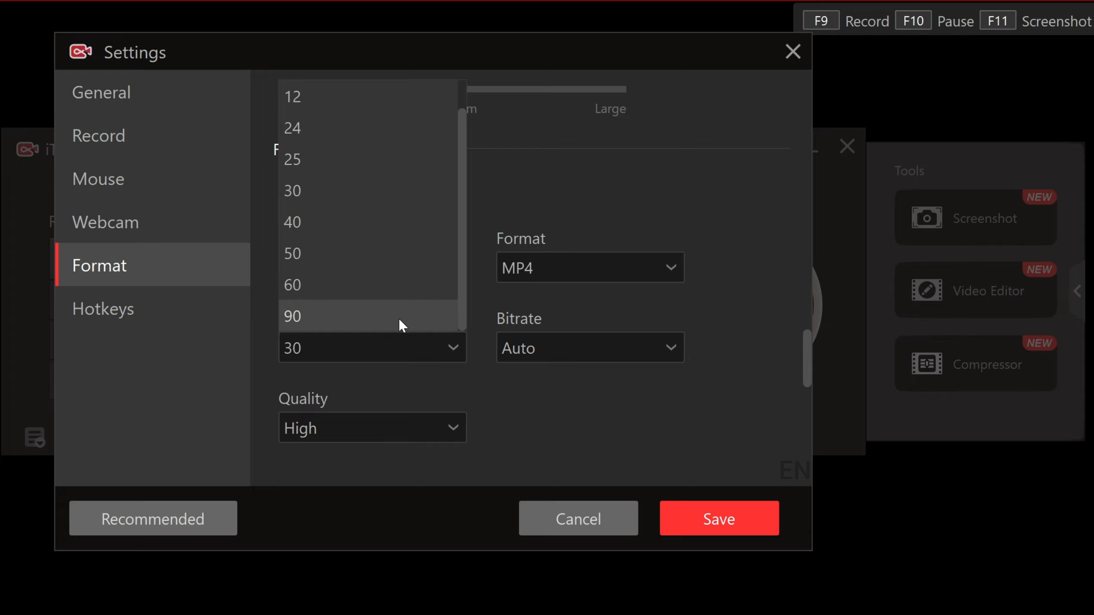
{"action": "left_click", "coordinate": [390, 285]}
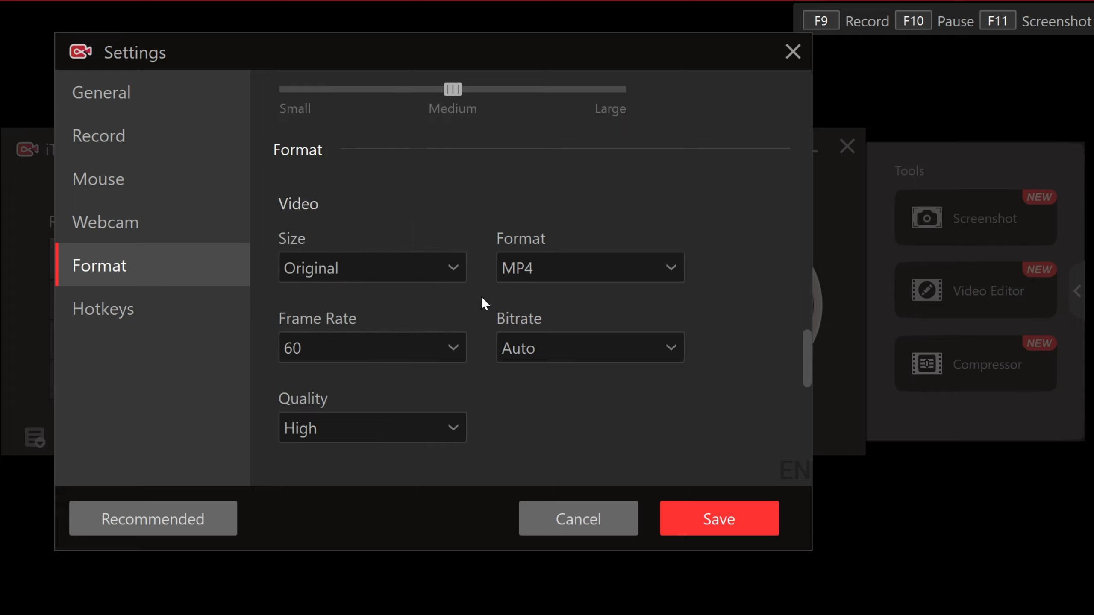
{"action": "left_click", "coordinate": [454, 426]}
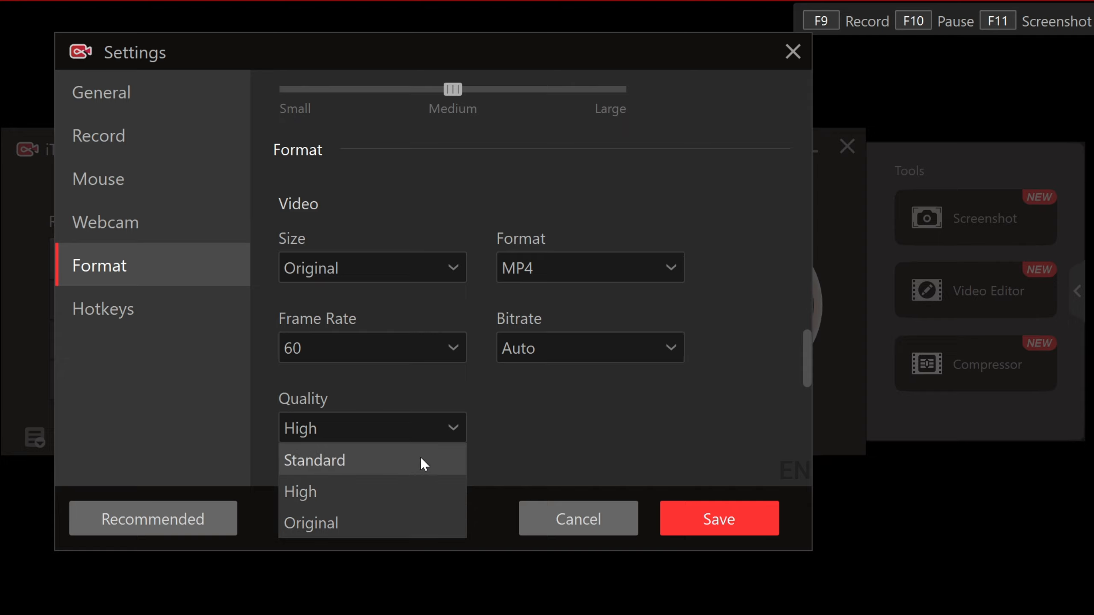
{"action": "left_click", "coordinate": [388, 524]}
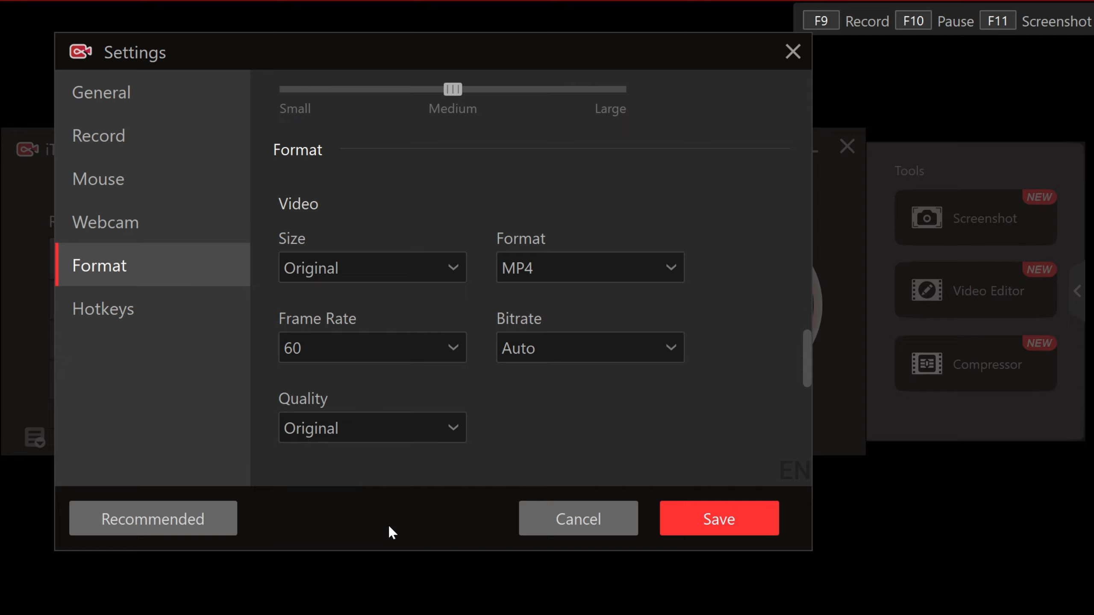
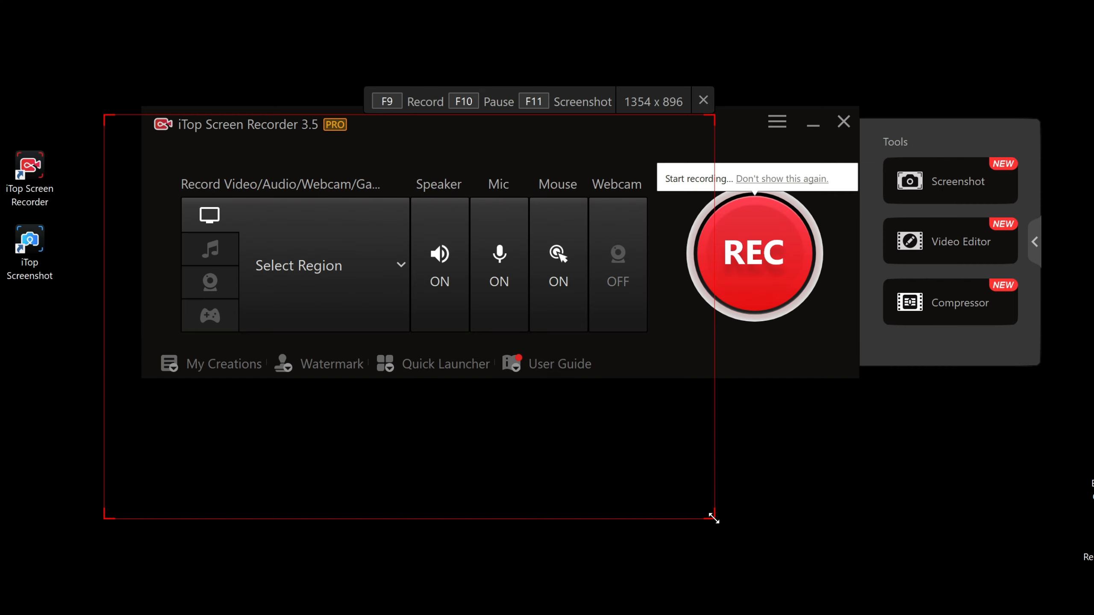
- Try repositioning the selected recording region on the desktop and close it to return to full-screen recording
{"action": "mouse_move", "coordinate": [693, 487]}
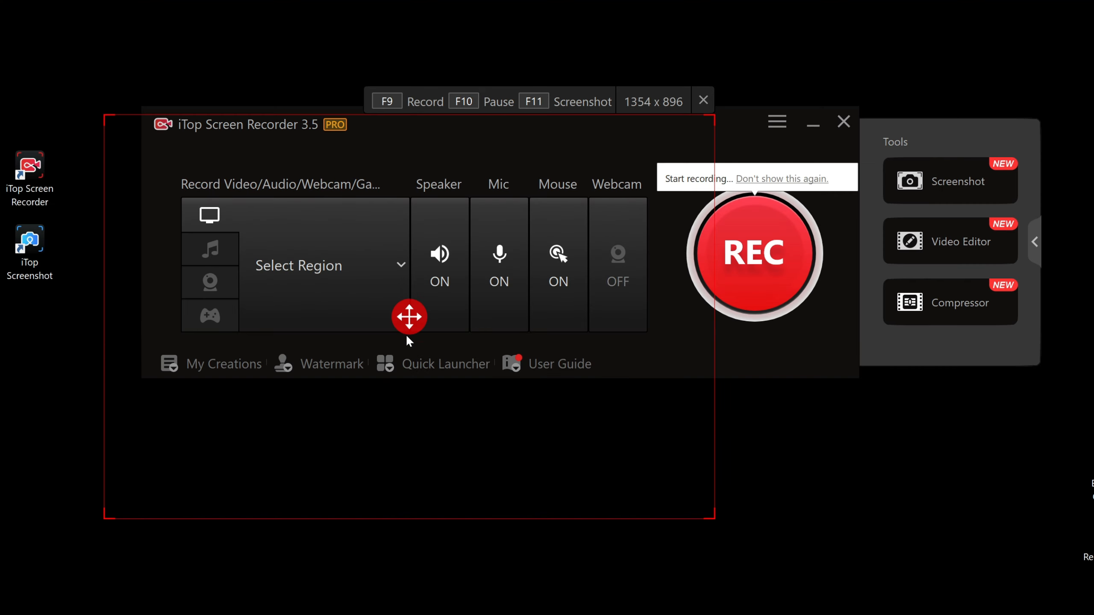
{"action": "left_click_drag", "start_coordinate": [416, 317], "coordinate": [430, 271]}
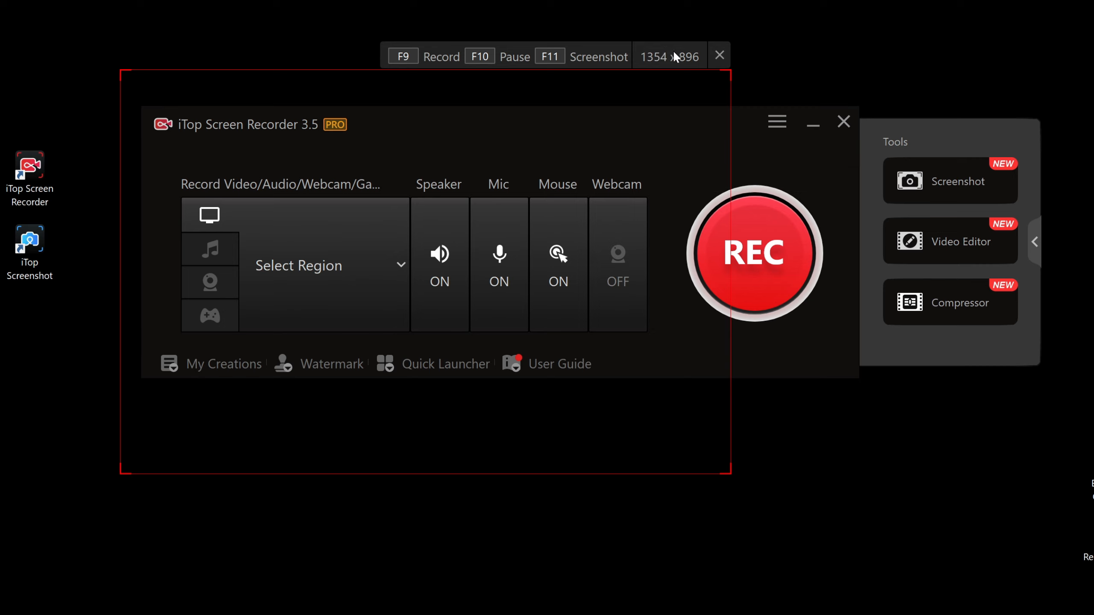
{"action": "left_click", "coordinate": [721, 56]}
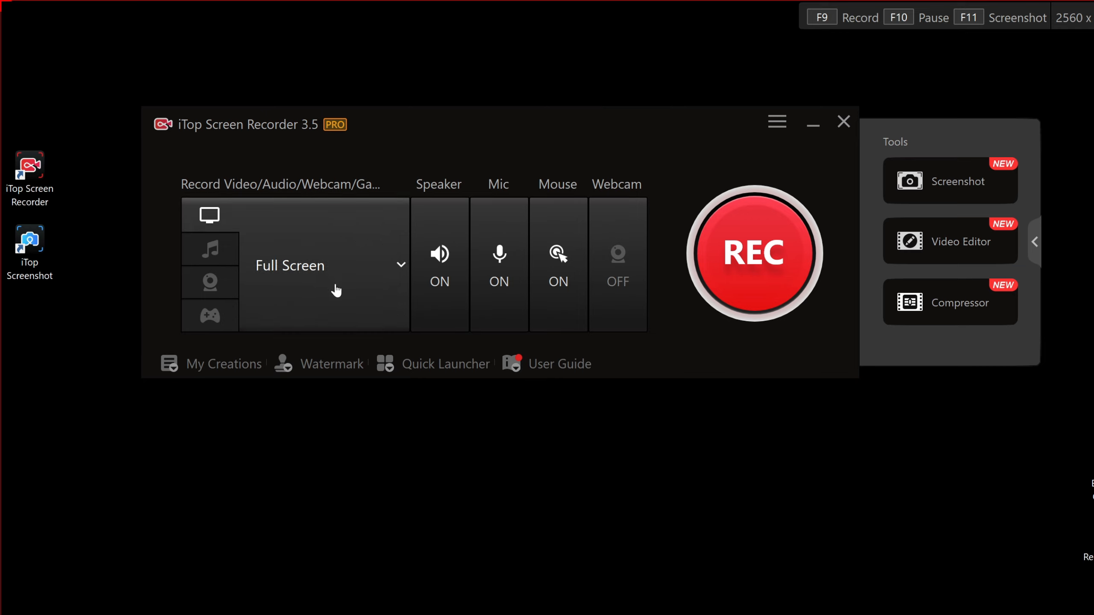
- Switch the recording area to Select Window and bring up the Loan Amortization Table.xlsx workbook behind the recorder
{"action": "mouse_move", "coordinate": [342, 609]}
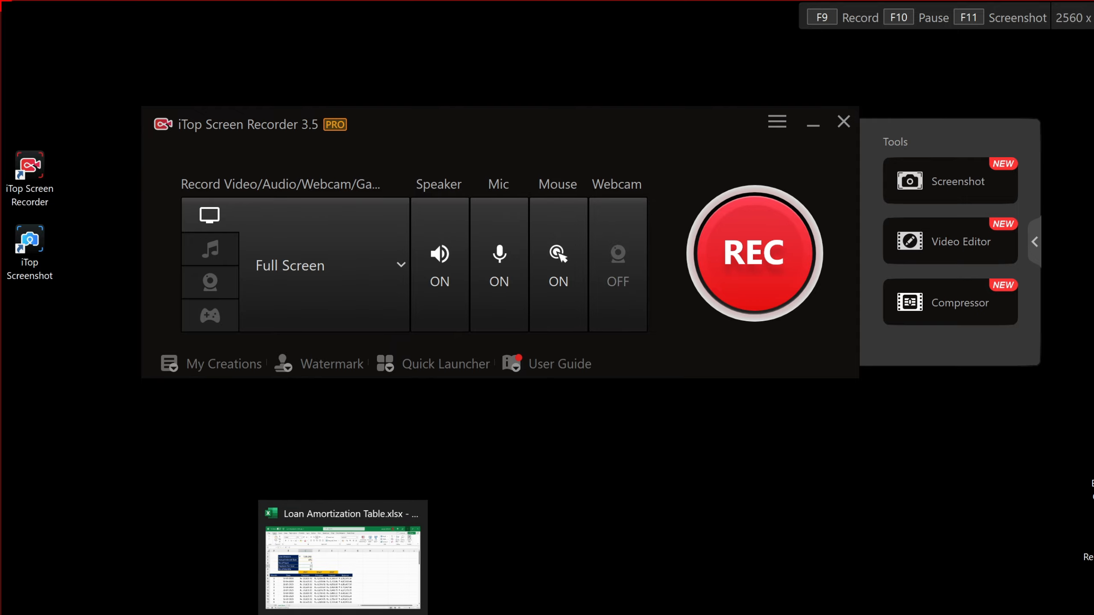
{"action": "left_click", "coordinate": [347, 577]}
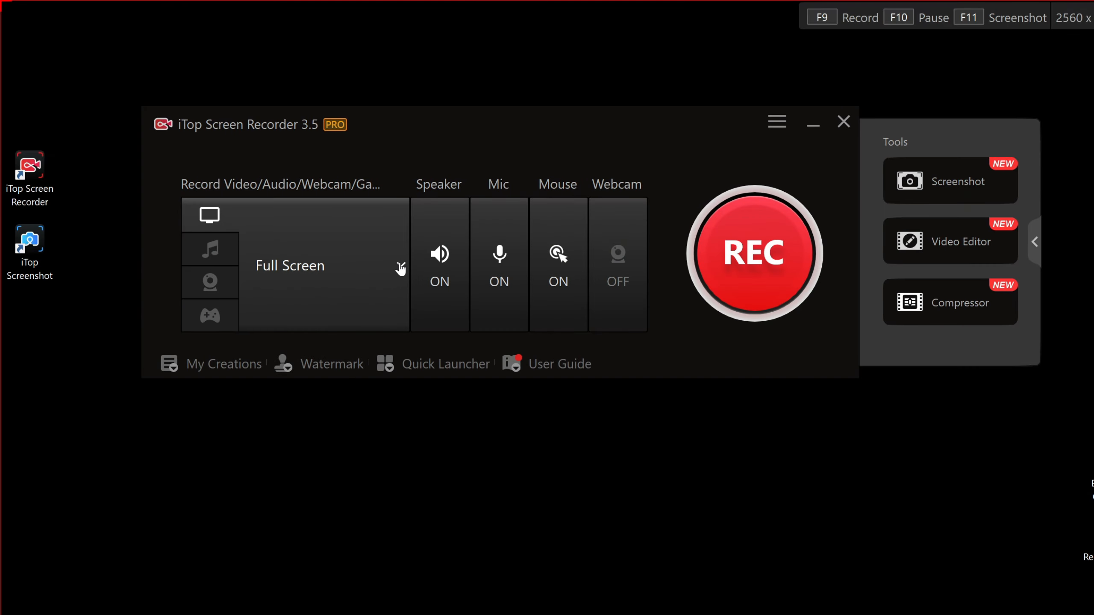
{"action": "left_click", "coordinate": [399, 266]}
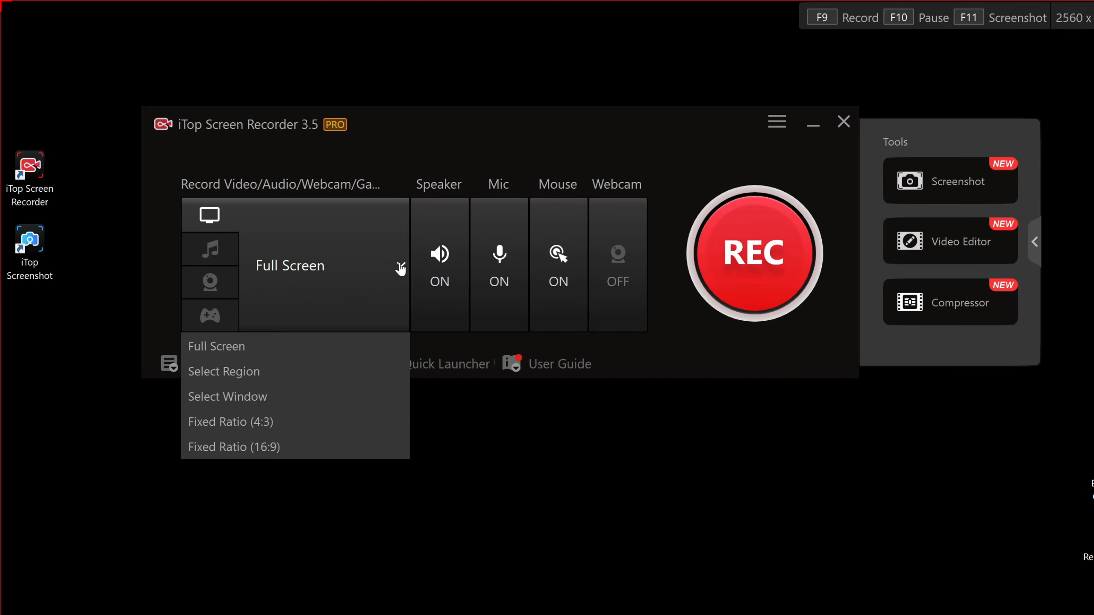
{"action": "left_click", "coordinate": [288, 396]}
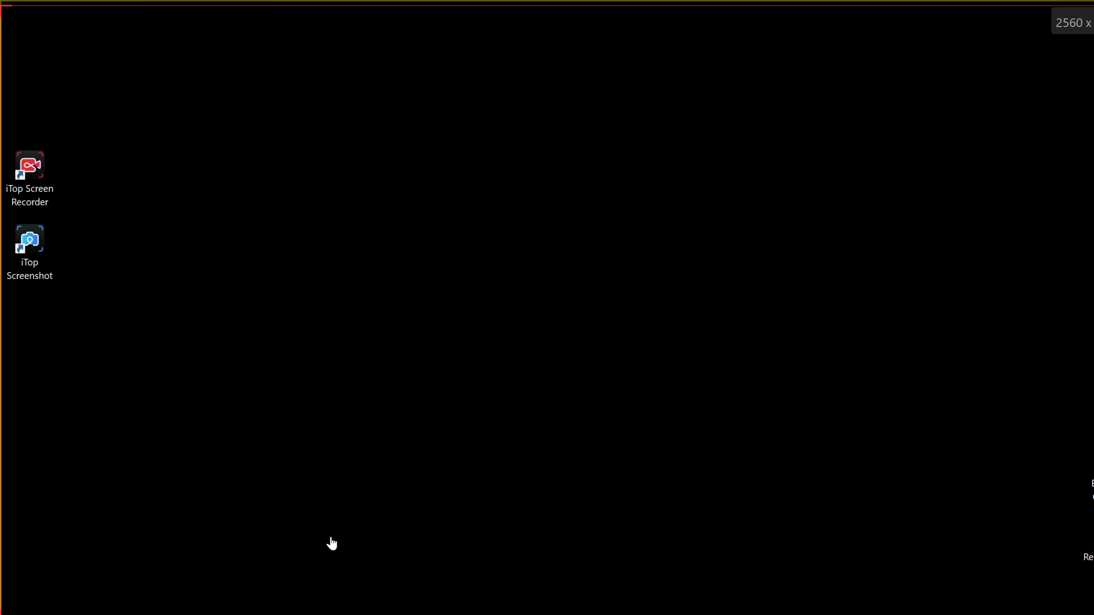
{"action": "left_click", "coordinate": [547, 614]}
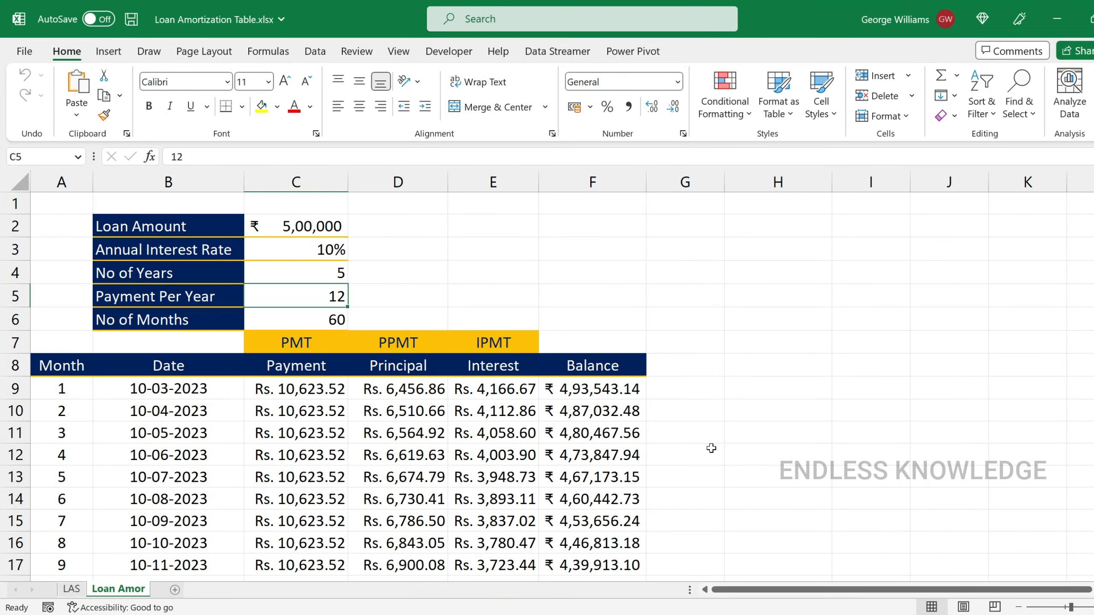
{"action": "left_click", "coordinate": [883, 614]}
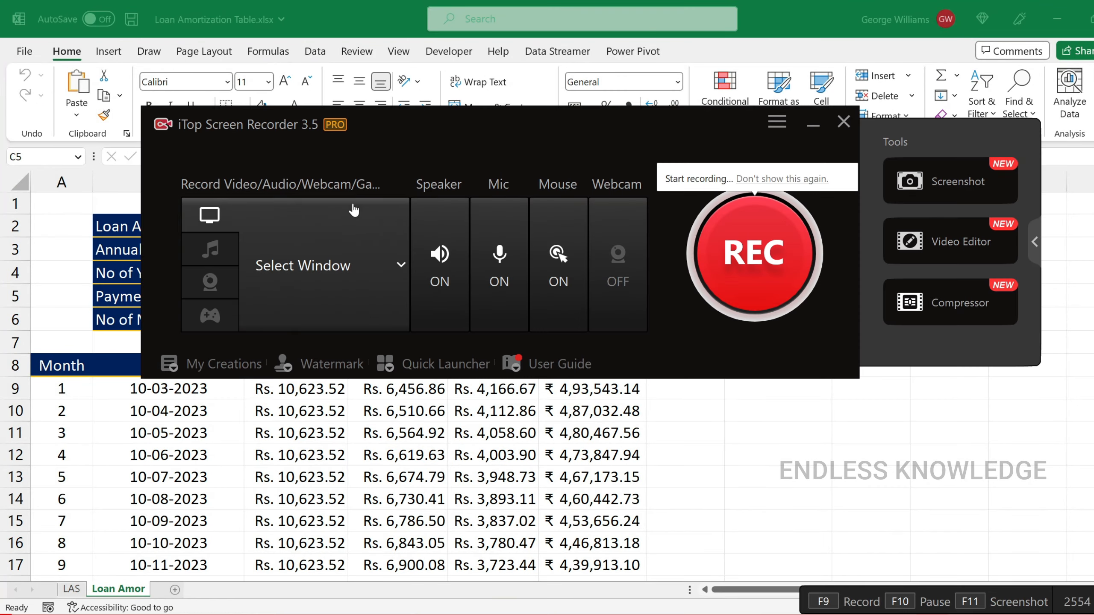
- Try window recording with the Excel workbook window as the recording target
{"action": "left_click", "coordinate": [402, 271]}
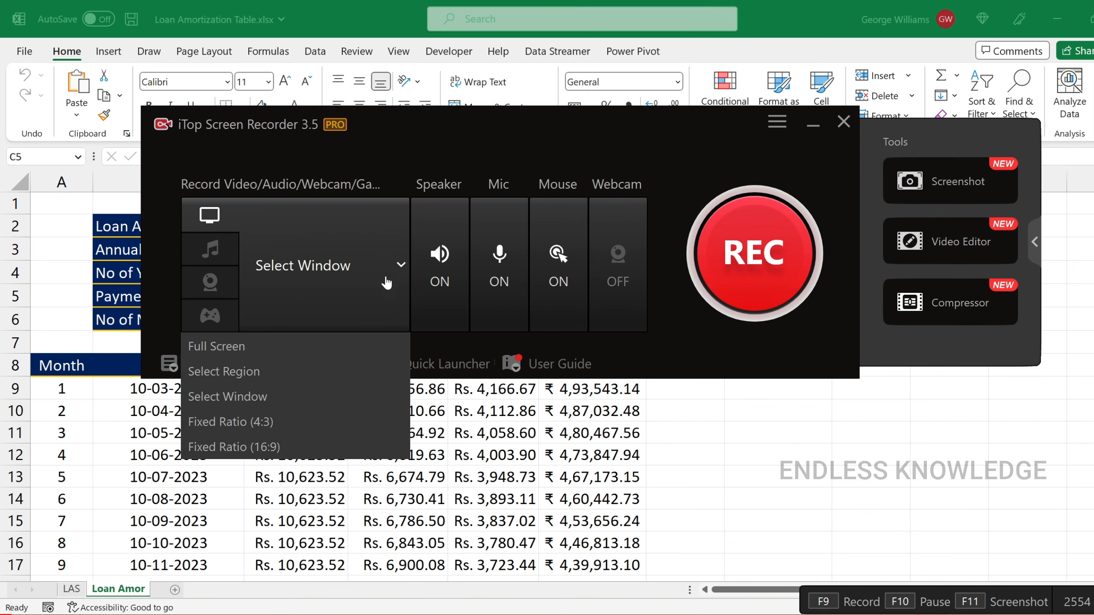
{"action": "left_click", "coordinate": [280, 393]}
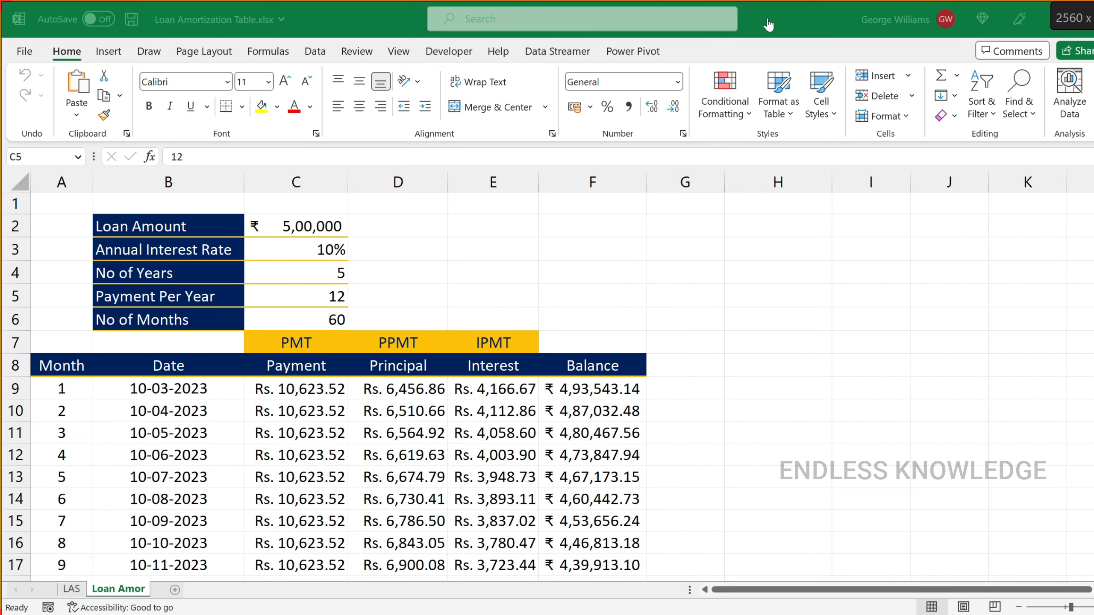
{"action": "left_click", "coordinate": [767, 24]}
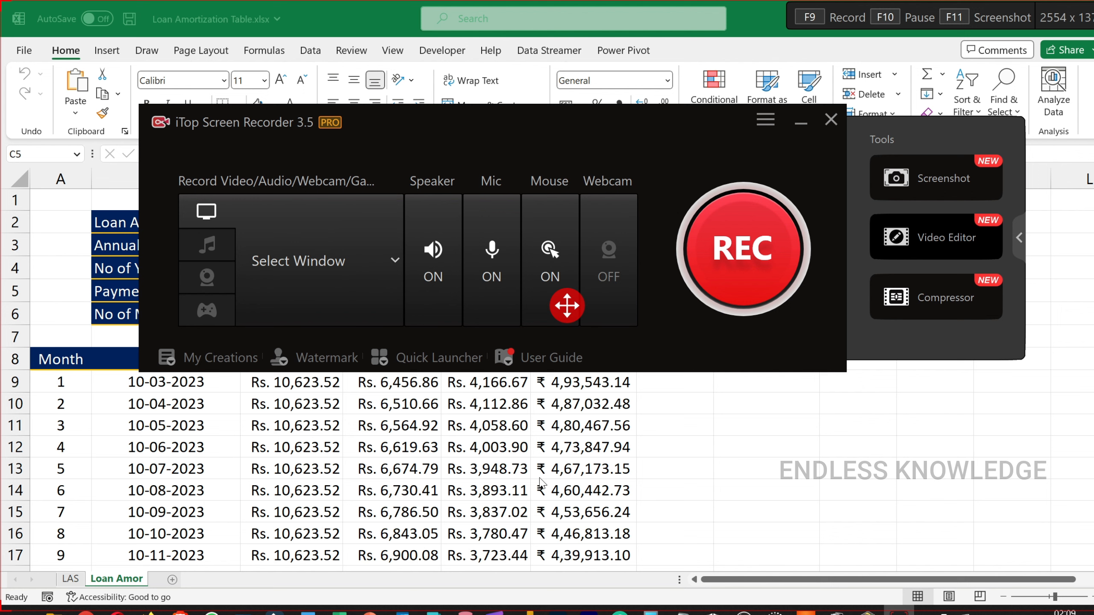
- Start a Full Screen recording and select the loan amount cell C2 in the workbook
{"action": "left_click", "coordinate": [398, 271]}
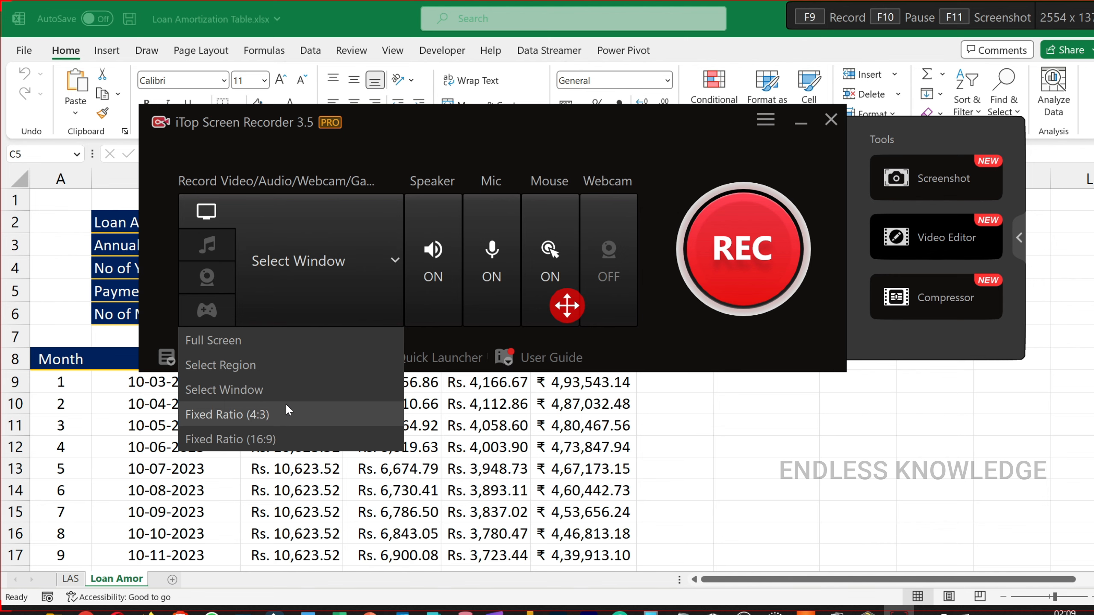
{"action": "left_click", "coordinate": [291, 337]}
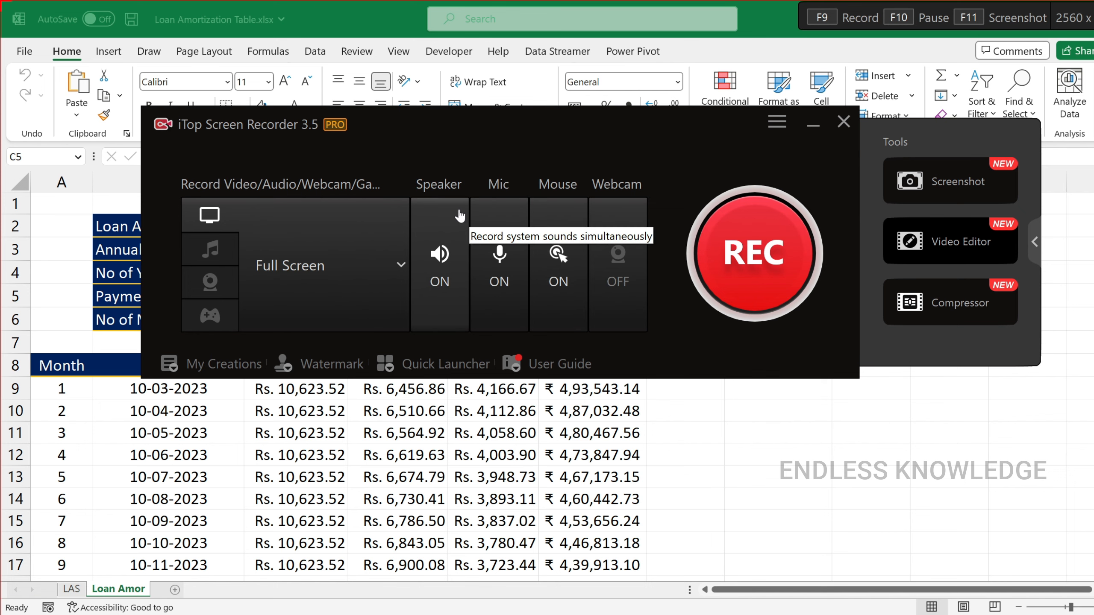
{"action": "left_click", "coordinate": [780, 250]}
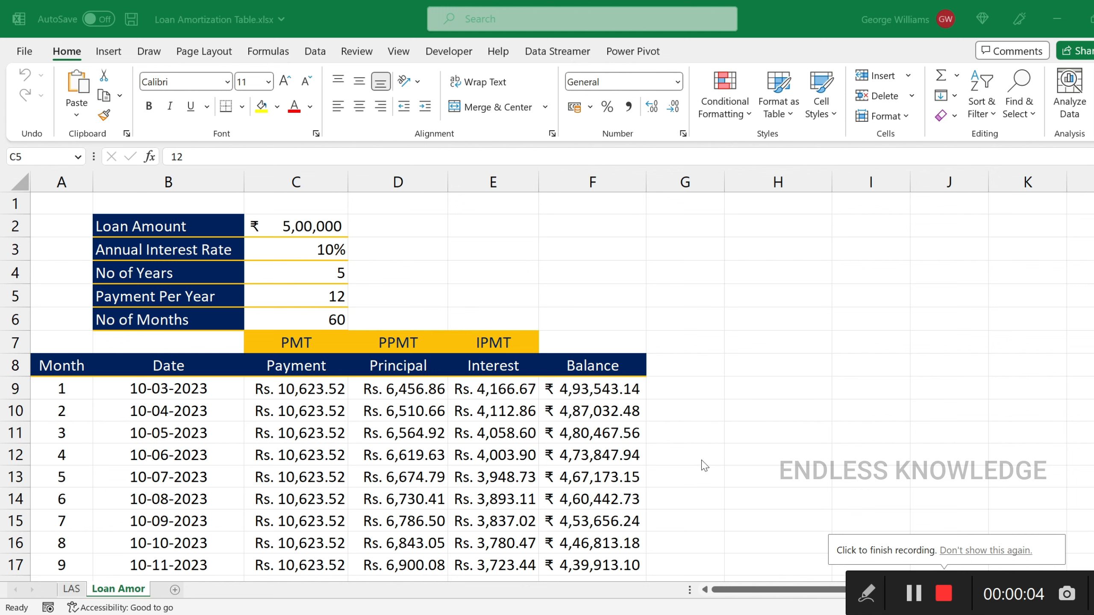
{"action": "left_click", "coordinate": [317, 227]}
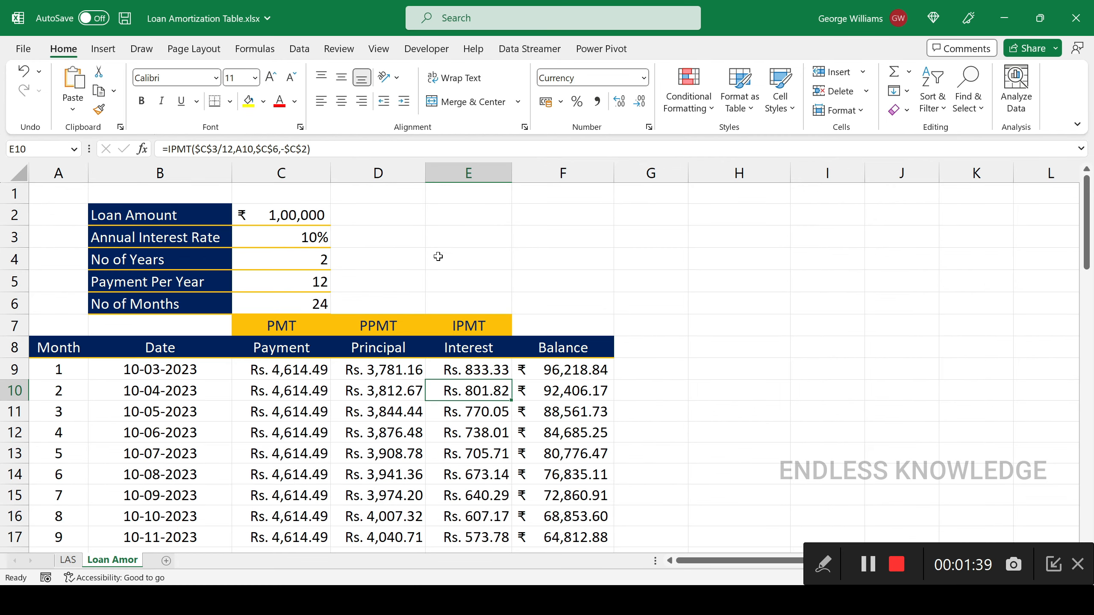
- Draw a red rectangle around the loan values in C2:C6 during the recording, clear it, and collapse the drawing tools
{"action": "left_click", "coordinate": [822, 569]}
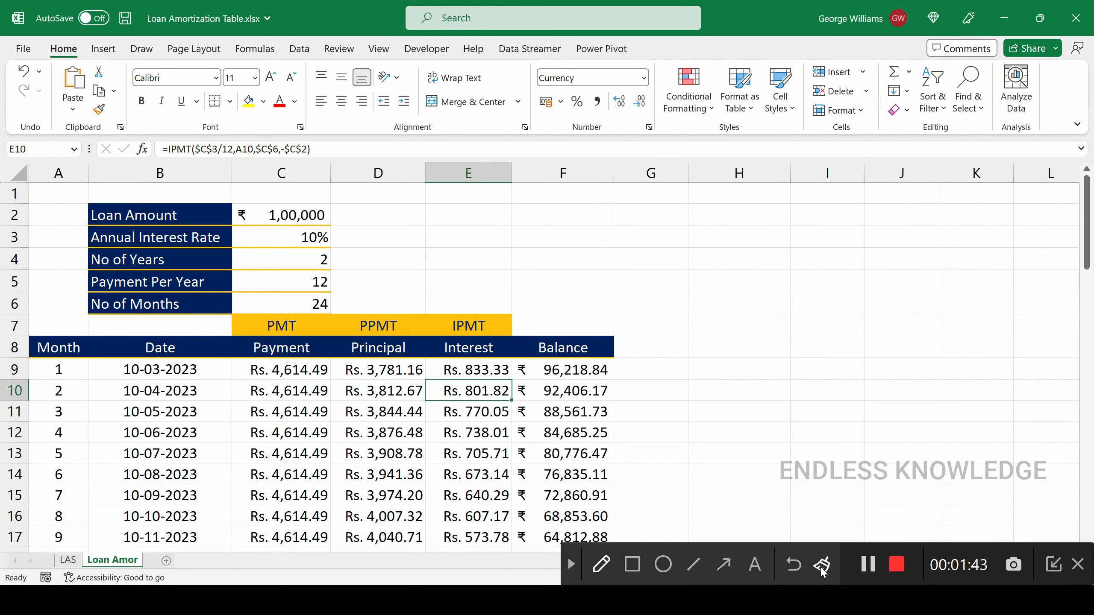
{"action": "left_click", "coordinate": [633, 567]}
{"action": "mouse_move", "coordinate": [232, 197]}
{"action": "left_mouse_down"}
{"action": "mouse_move", "coordinate": [352, 317]}
{"action": "mouse_move", "coordinate": [335, 315]}
{"action": "left_mouse_up"}
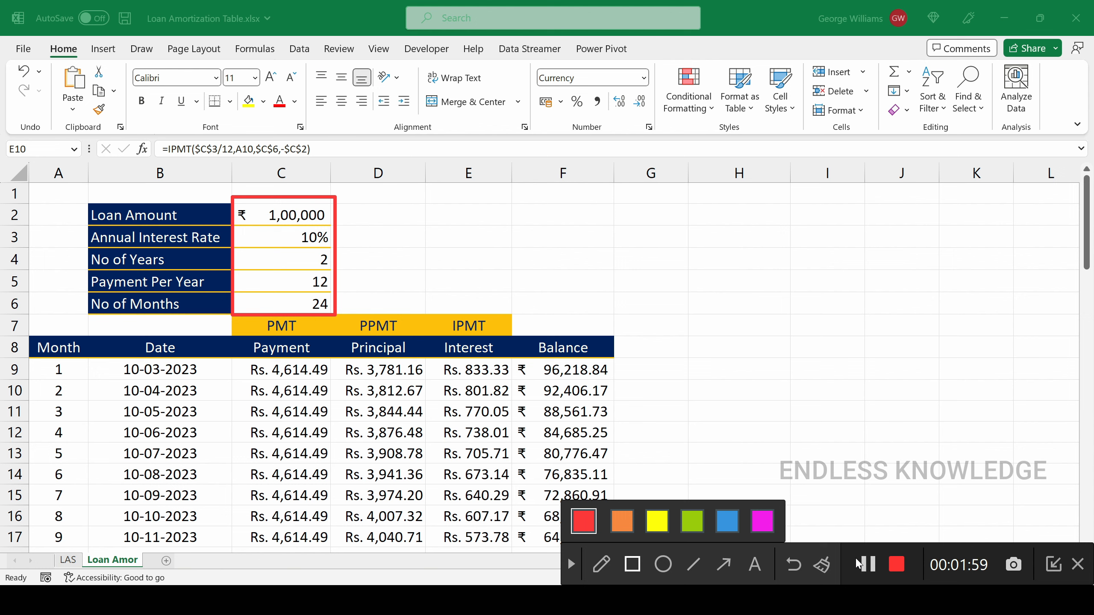
{"action": "left_click", "coordinate": [822, 565]}
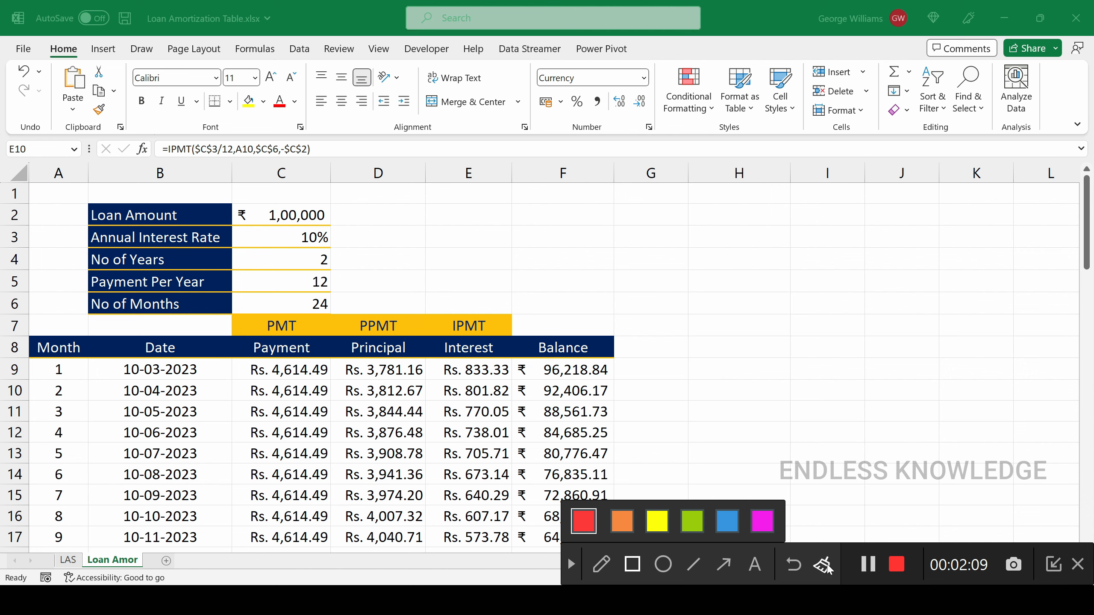
{"action": "left_click", "coordinate": [571, 565]}
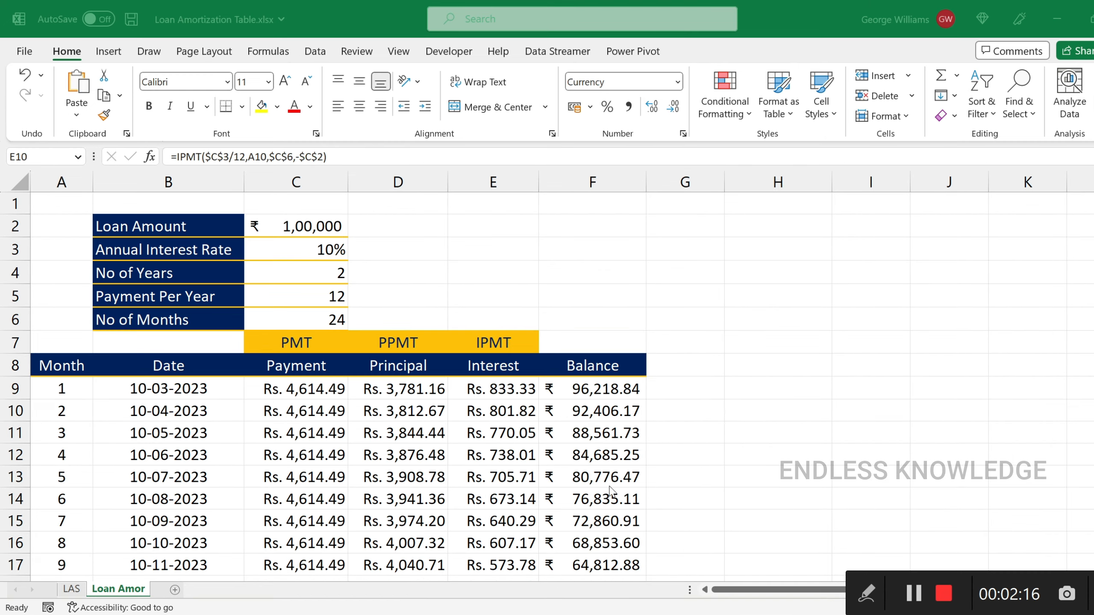
- Stop the recording, dismiss the completion notice, and open the file location of 20230313_141012.mp4
{"action": "left_click", "coordinate": [943, 595]}
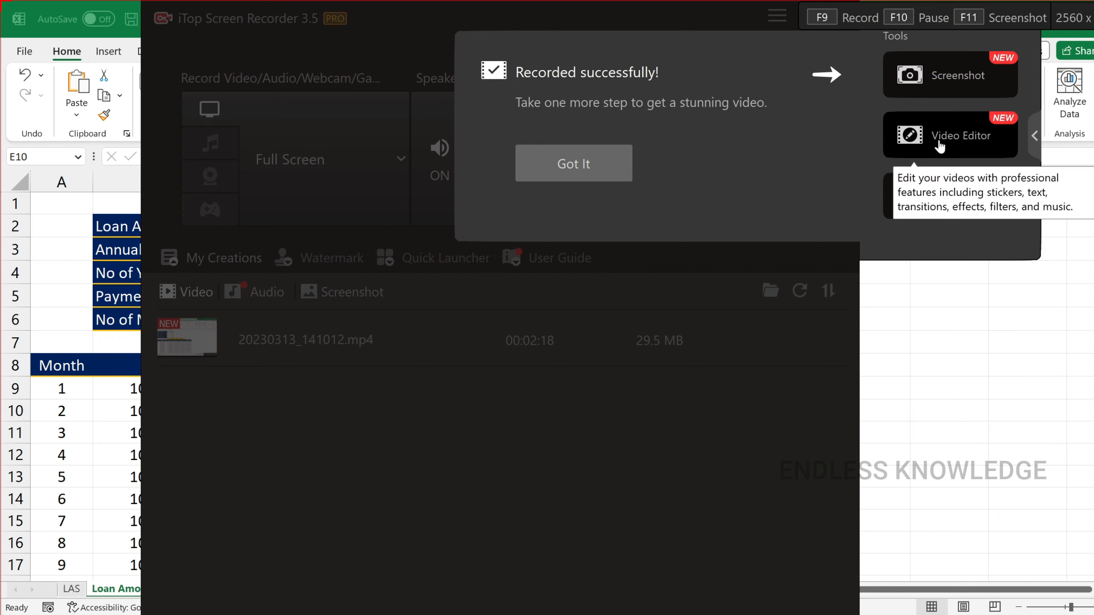
{"action": "left_click", "coordinate": [596, 167]}
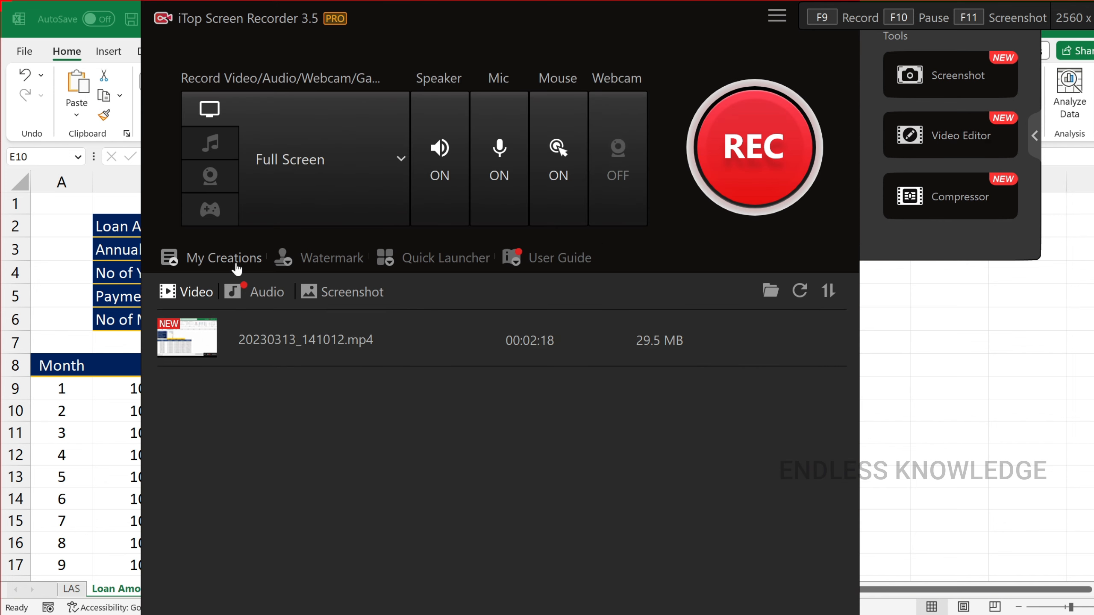
{"action": "mouse_move", "coordinate": [217, 328]}
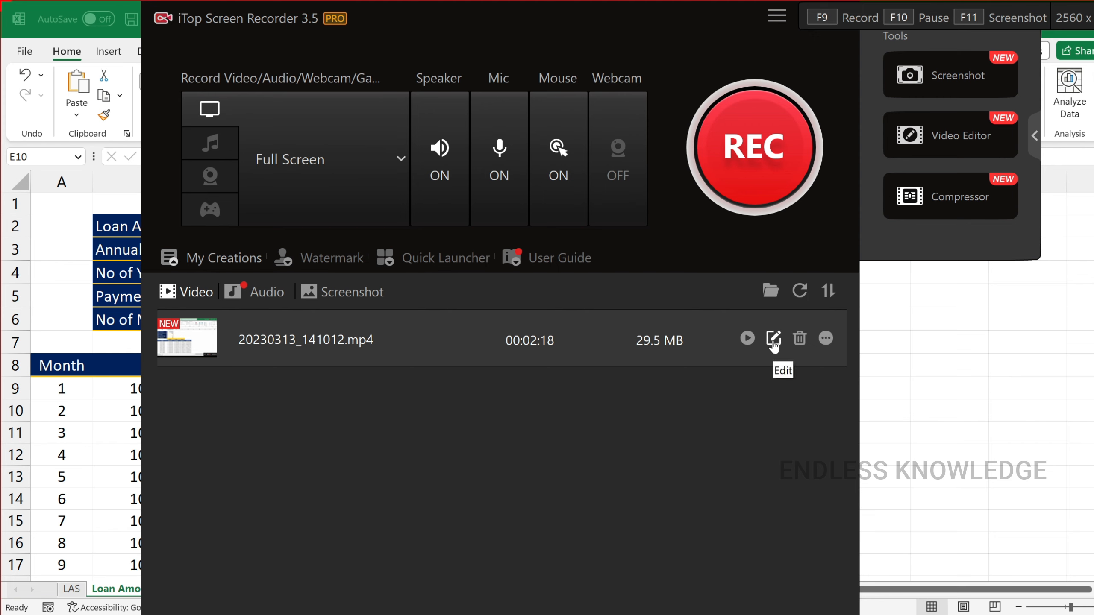
{"action": "left_click", "coordinate": [826, 340]}
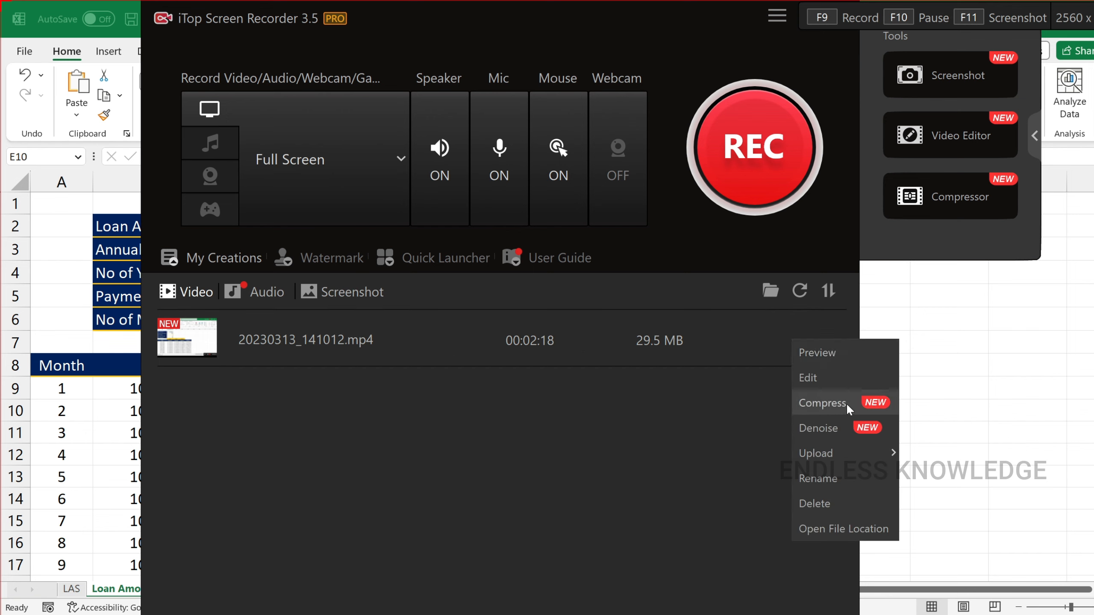
{"action": "left_click", "coordinate": [822, 528]}
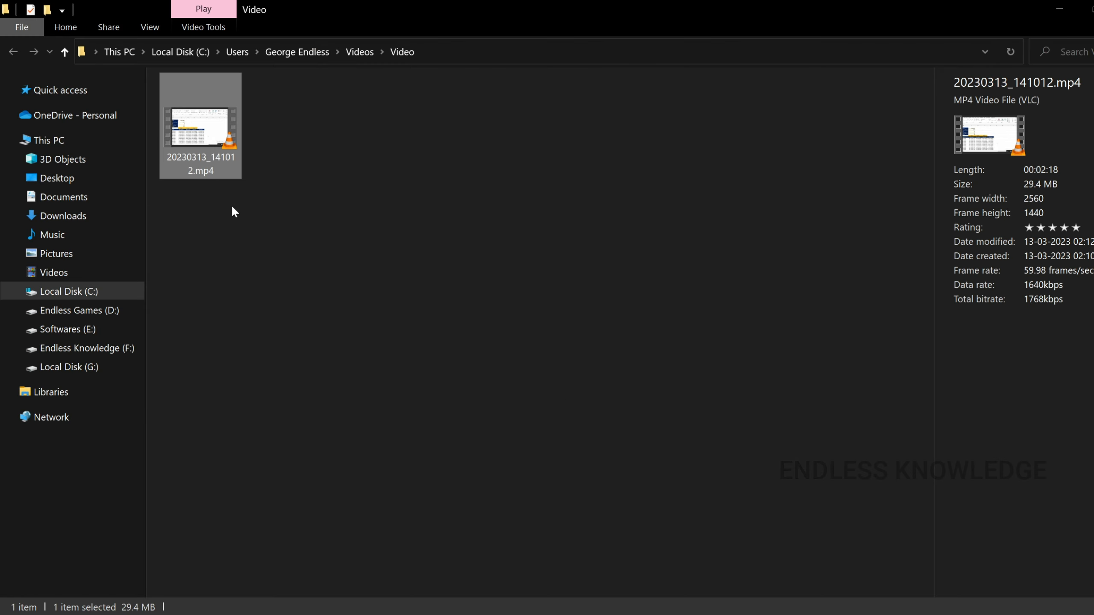
- Play the recorded video 20230313_141012.mp4 in VLC media player and skip ahead to 00:51
{"action": "double_click", "coordinate": [199, 137]}
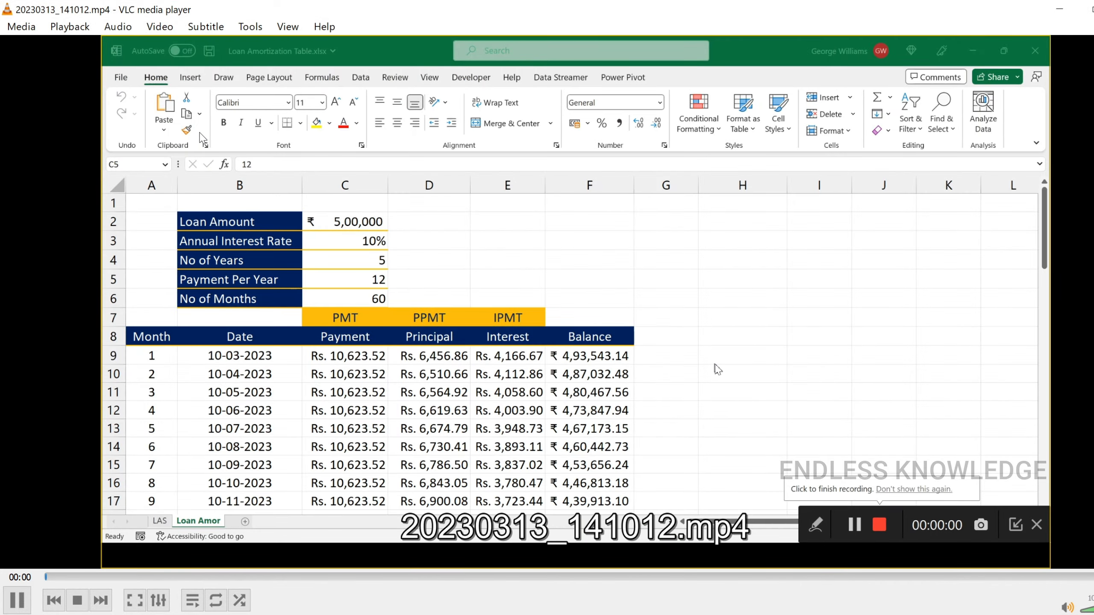
{"action": "left_click", "coordinate": [440, 577]}
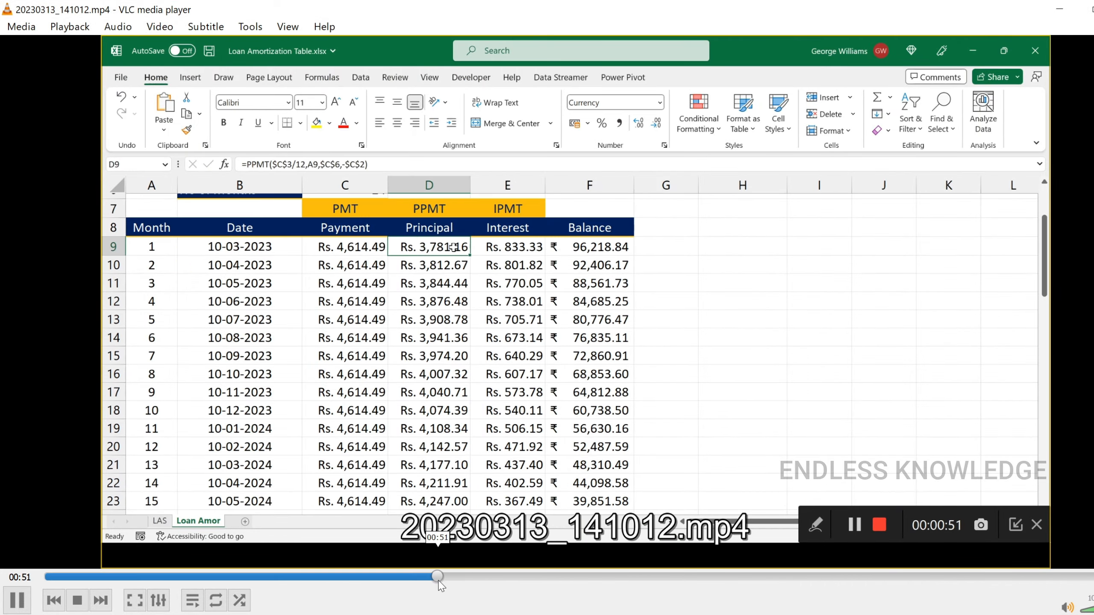
{"action": "double_click", "coordinate": [560, 379]}
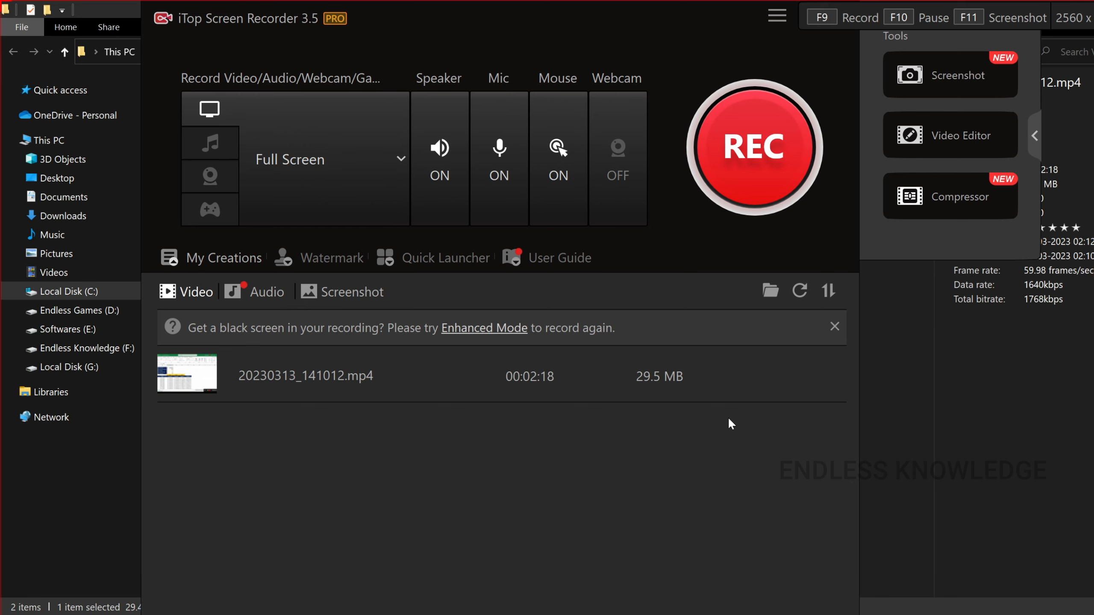
{"action": "mouse_move", "coordinate": [743, 382]}
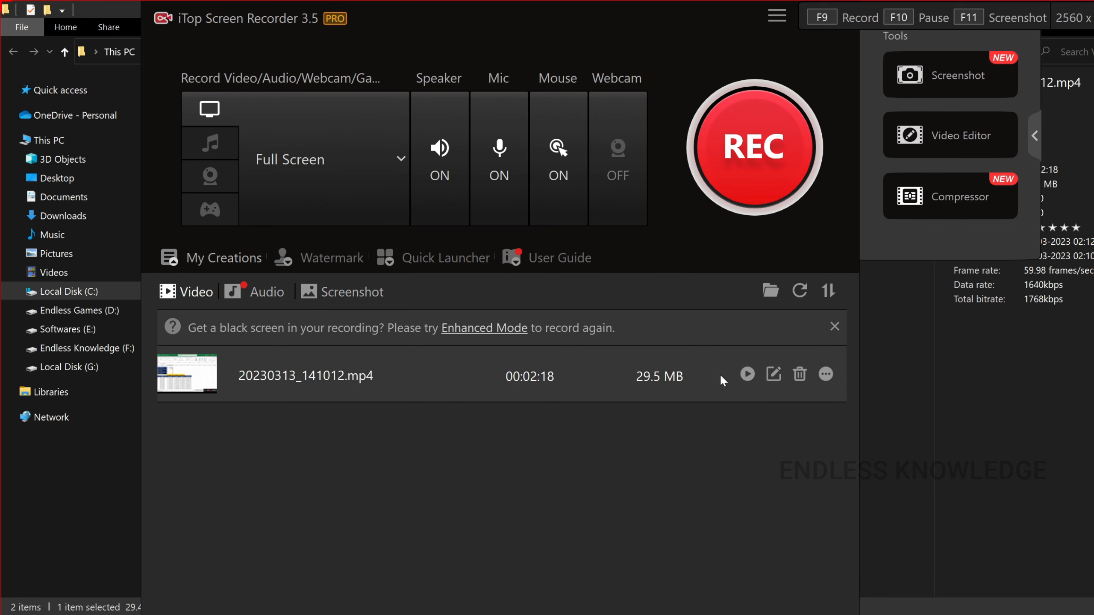
{"action": "left_click", "coordinate": [824, 373]}
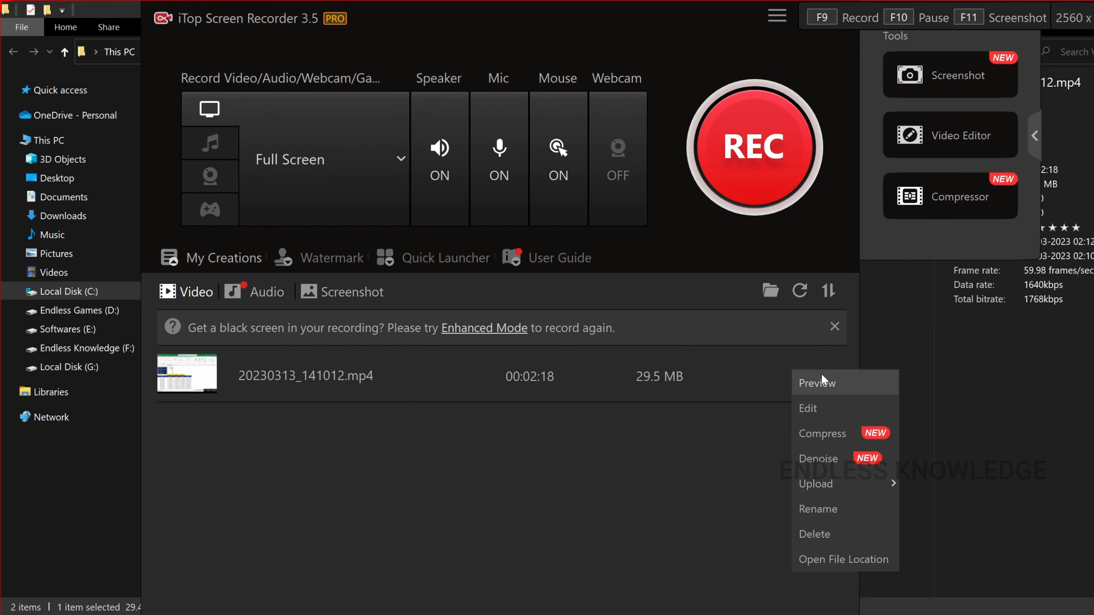
{"action": "left_click", "coordinate": [821, 408]}
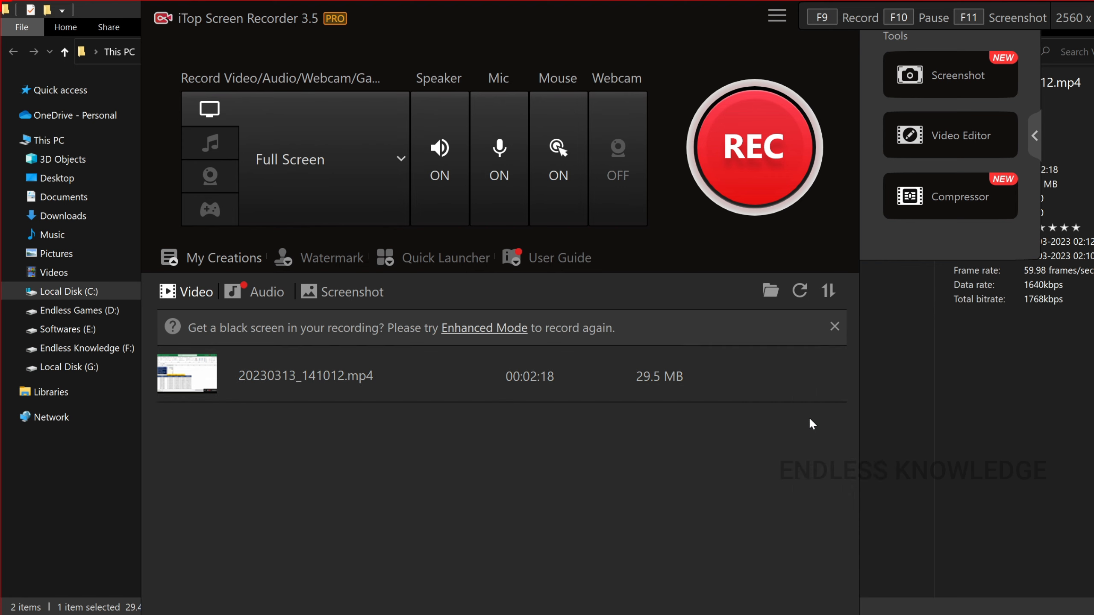
{"action": "left_click", "coordinate": [695, 241]}
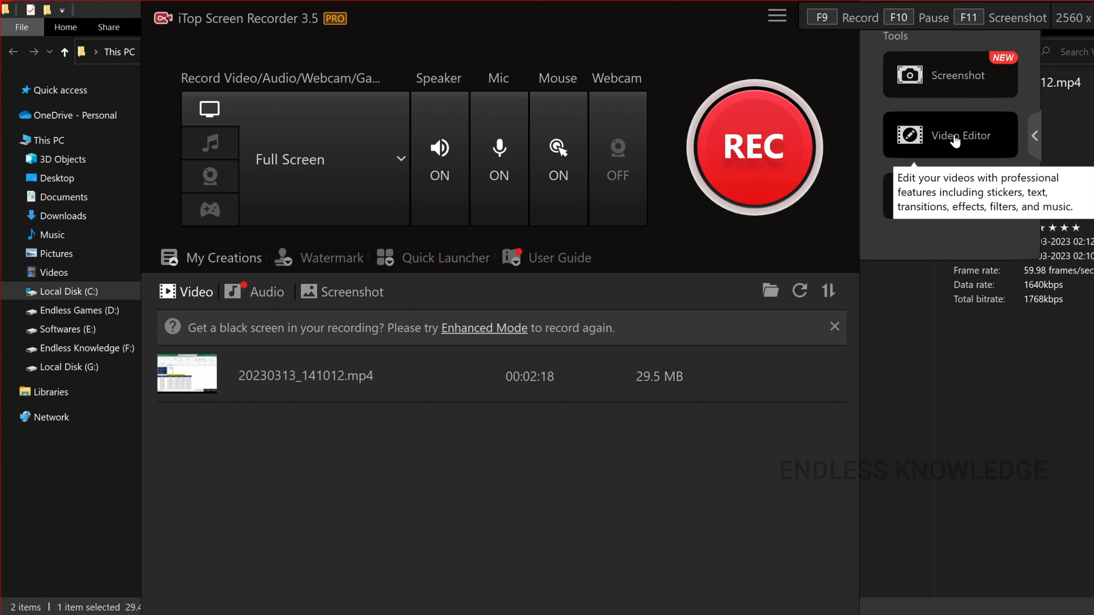
- Open the recording 20230313_141012.mp4 for editing in the Advanced Editor
{"action": "left_click", "coordinate": [824, 374]}
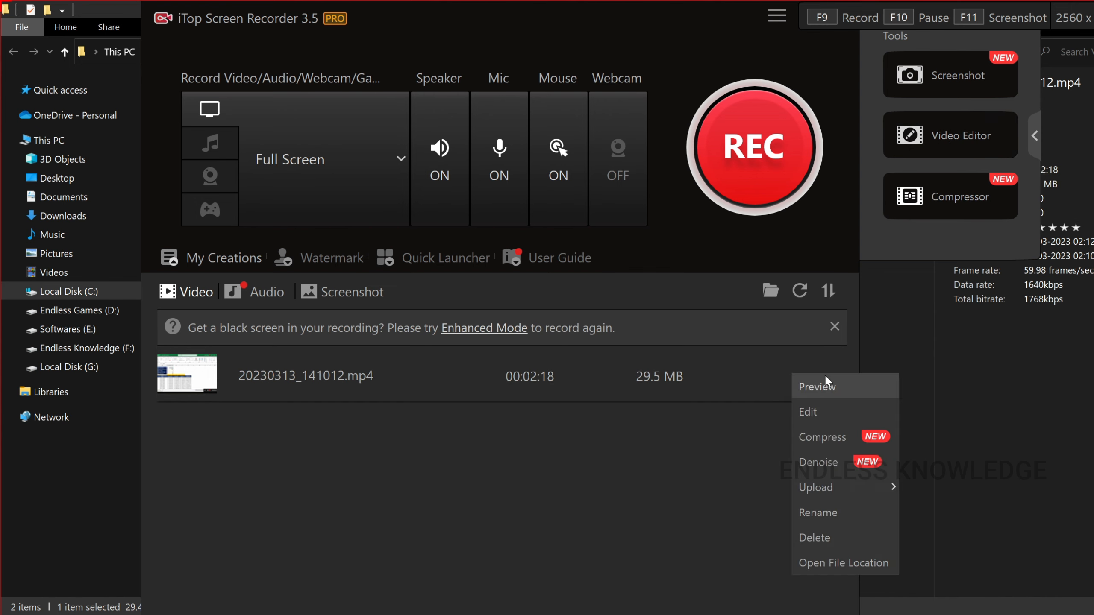
{"action": "left_click", "coordinate": [819, 413]}
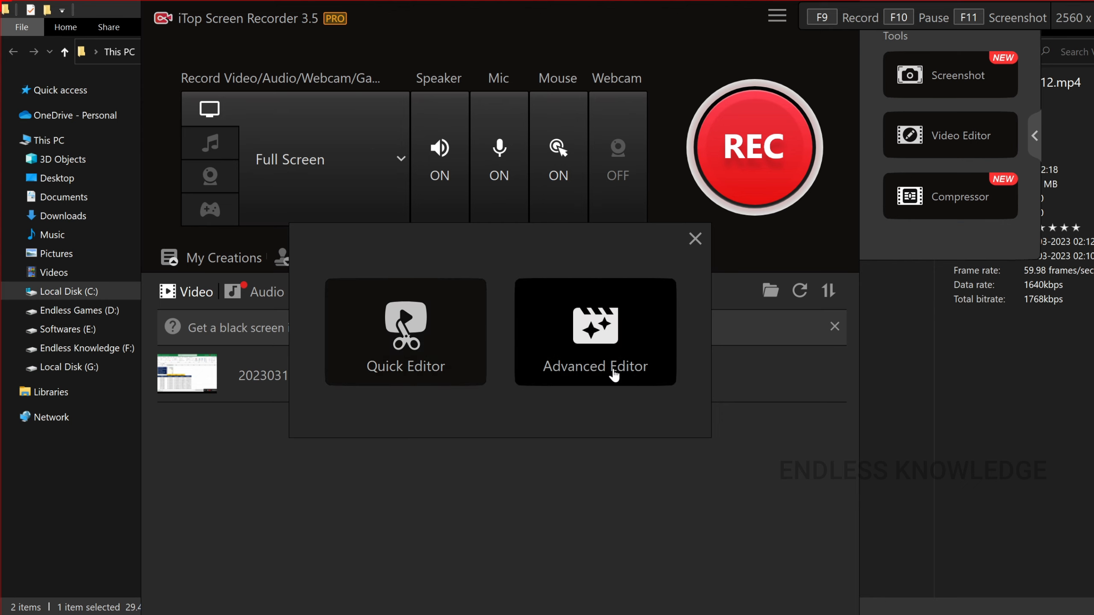
{"action": "left_click", "coordinate": [598, 339]}
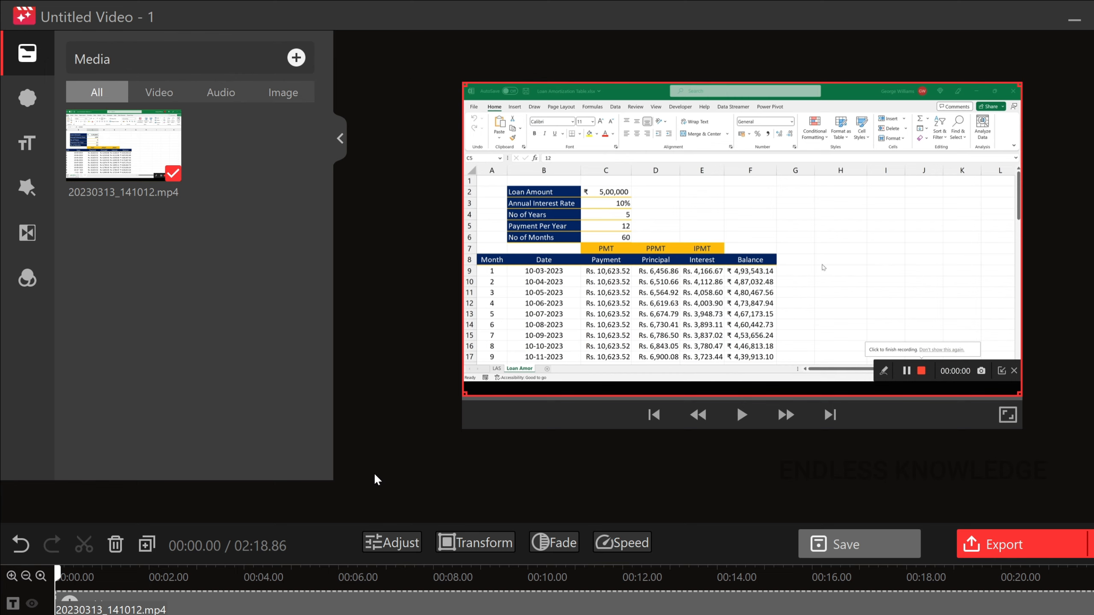
- Look through the editor's Stickers, Text, Effects, Transitions and Filters collections, and return to Media
{"action": "mouse_move", "coordinate": [38, 66]}
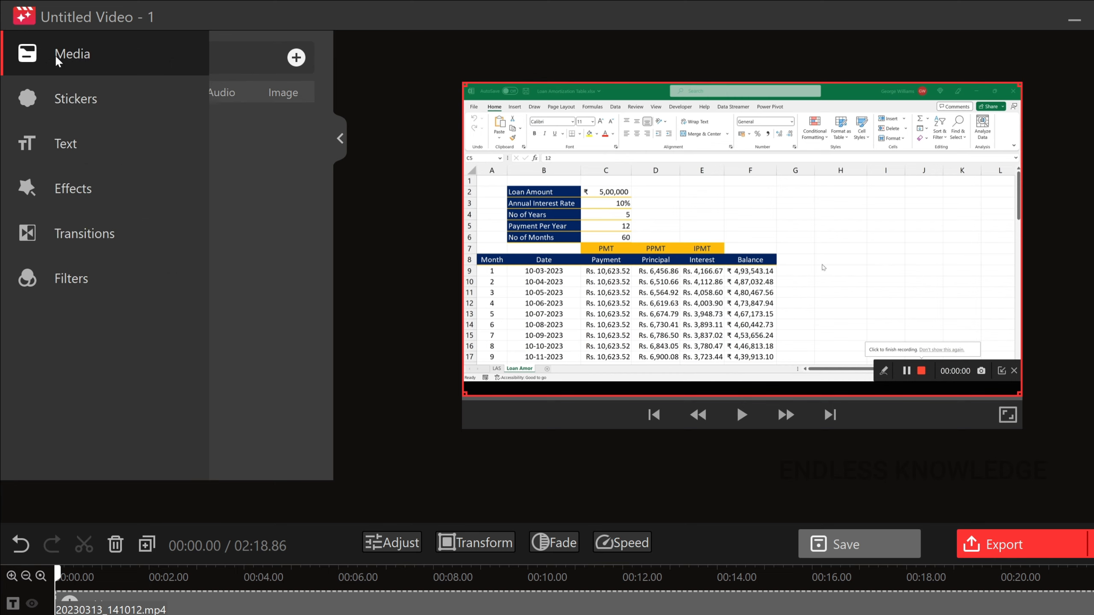
{"action": "left_click", "coordinate": [74, 99]}
{"action": "left_click", "coordinate": [79, 145]}
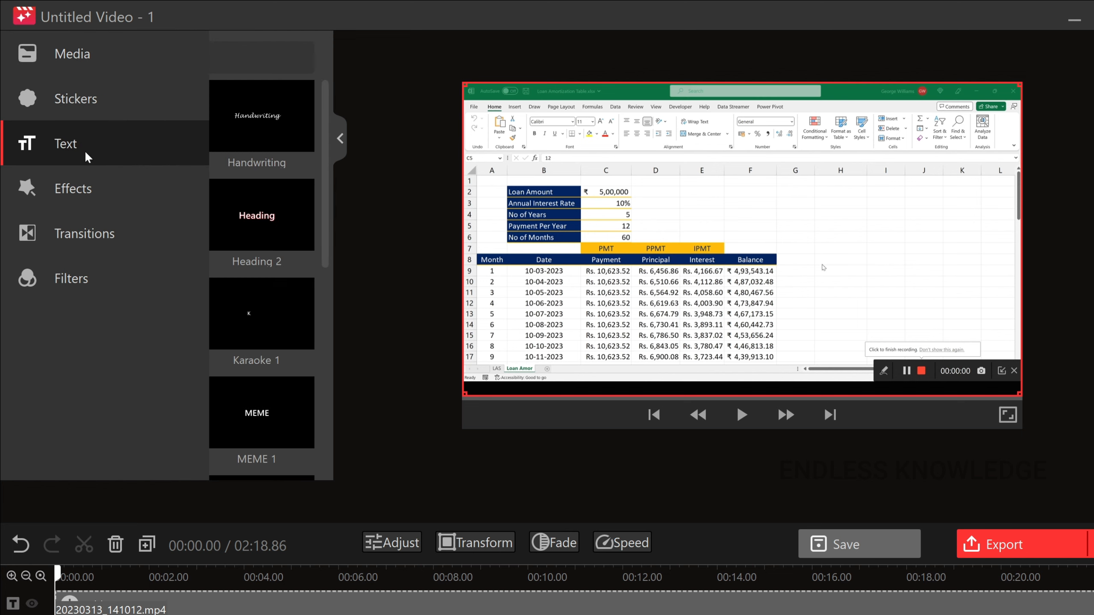
{"action": "mouse_move", "coordinate": [102, 224]}
{"action": "left_click", "coordinate": [52, 186]}
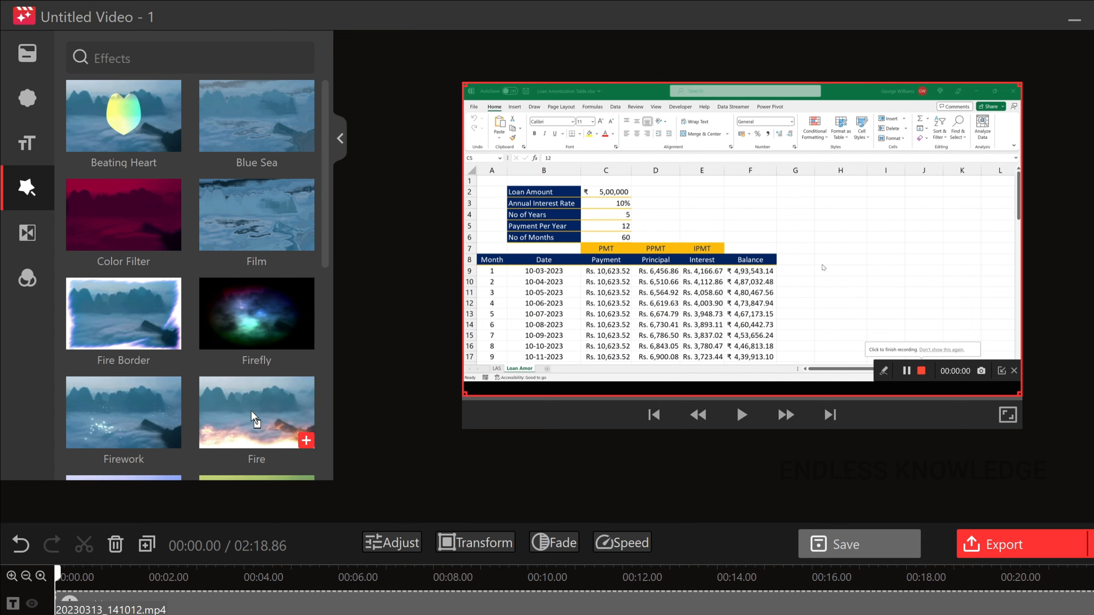
{"action": "scroll", "coordinate": [255, 332], "scroll_direction": "down", "scroll_amount": 5}
{"action": "left_click", "coordinate": [42, 237]}
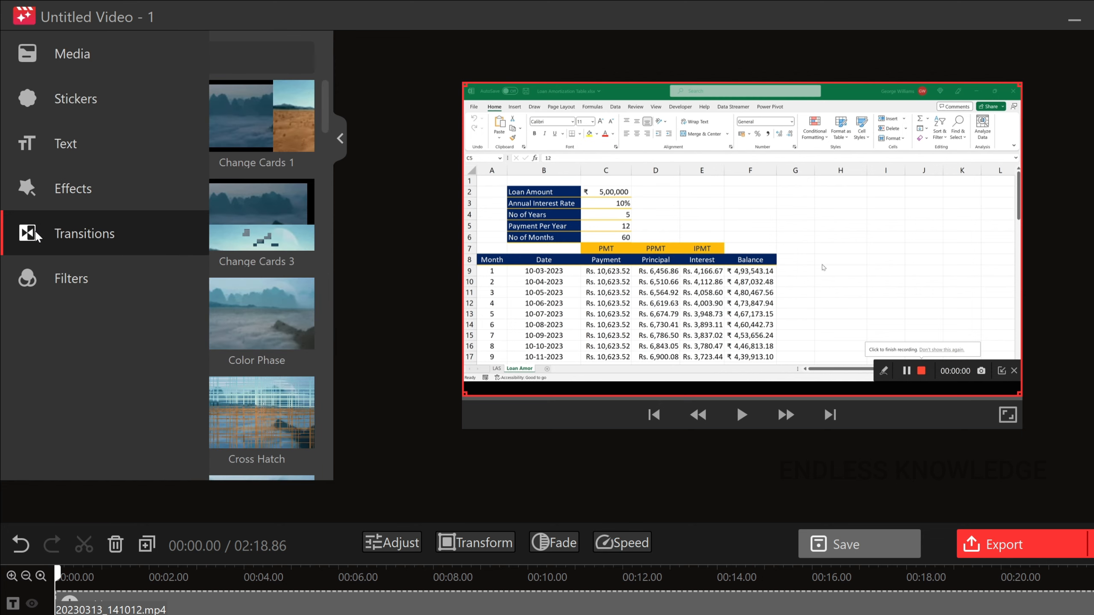
{"action": "left_click", "coordinate": [13, 293]}
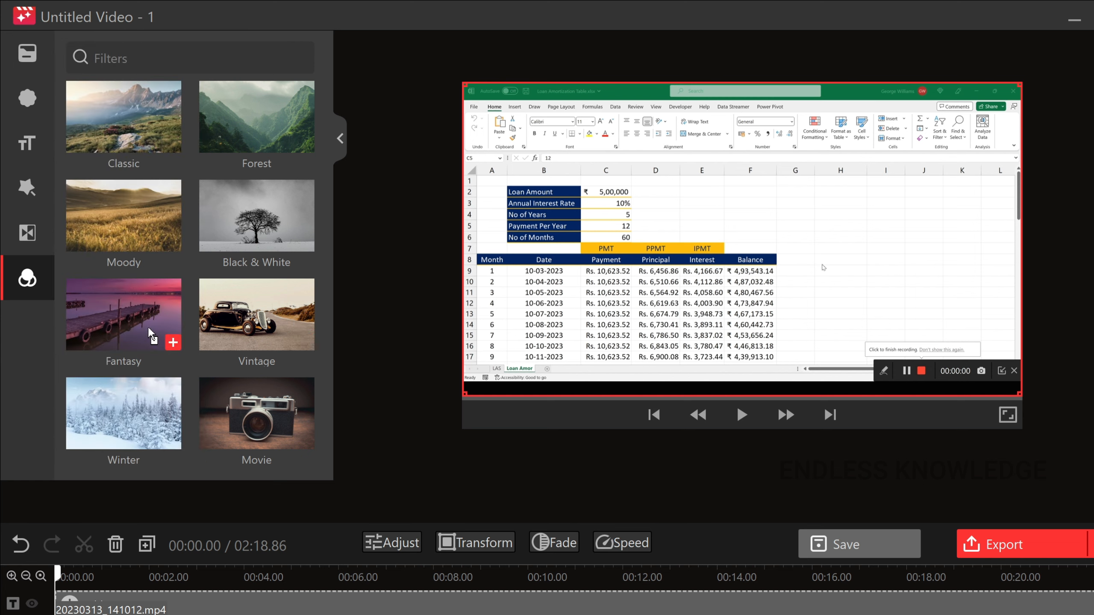
{"action": "mouse_move", "coordinate": [235, 334]}
{"action": "left_click", "coordinate": [108, 53]}
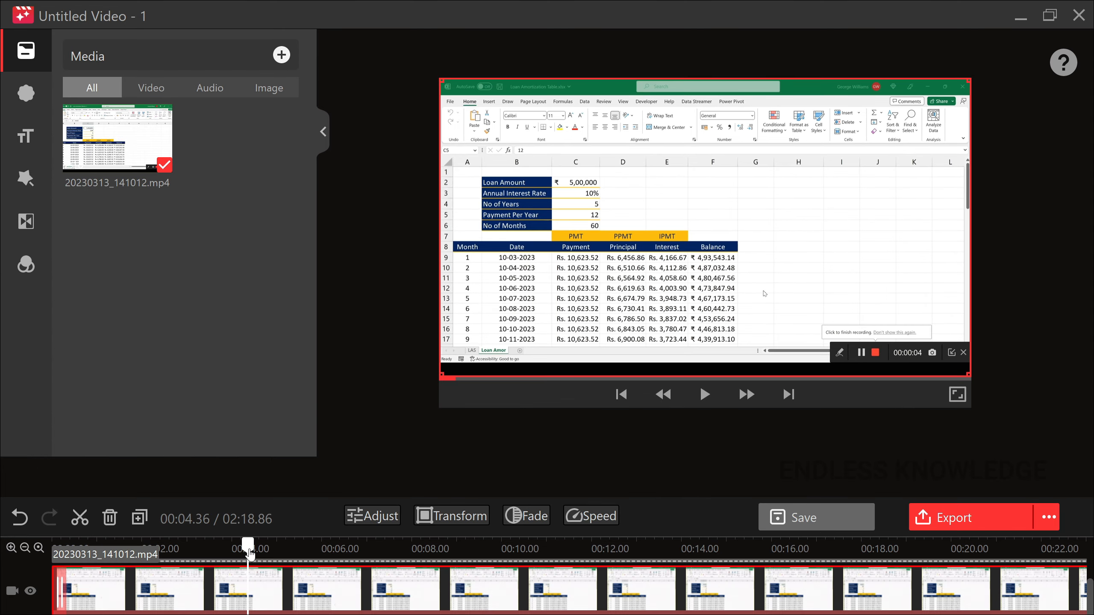
- Split the recording clip at 00:02.73 and delete the segment before the cut
{"action": "left_click_drag", "start_coordinate": [248, 546], "coordinate": [174, 547]}
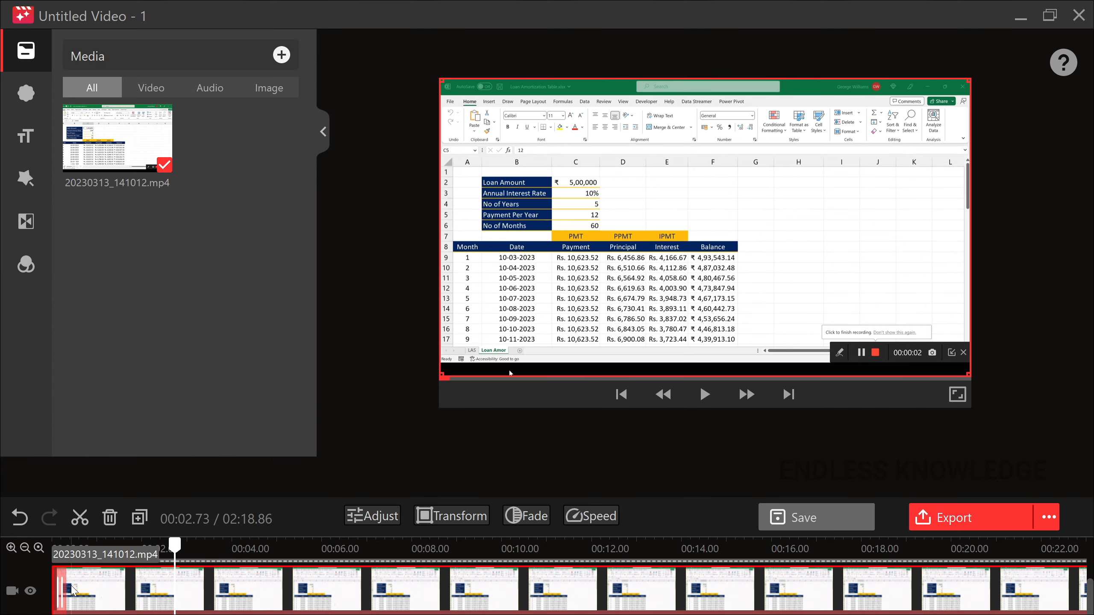
{"action": "left_click", "coordinate": [79, 517]}
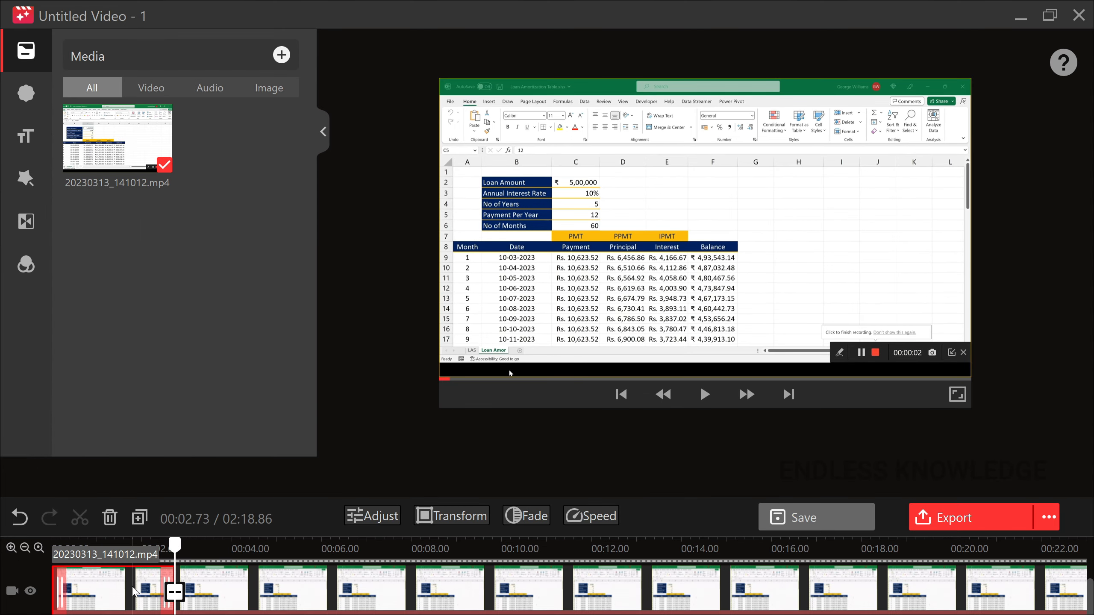
{"action": "key", "text": "Delete"}
{"action": "left_click", "coordinate": [134, 592]}
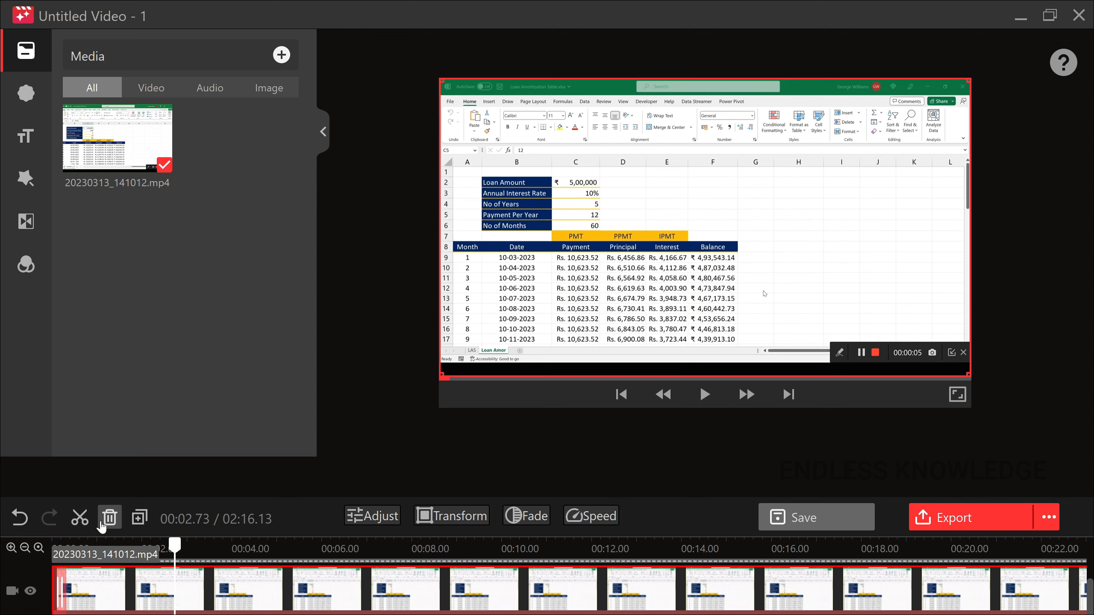
- Split the shortened clip at 00:02.73 and place the Bounce transition on the cut between the two segments
{"action": "left_click", "coordinate": [79, 516]}
{"action": "left_click", "coordinate": [178, 595]}
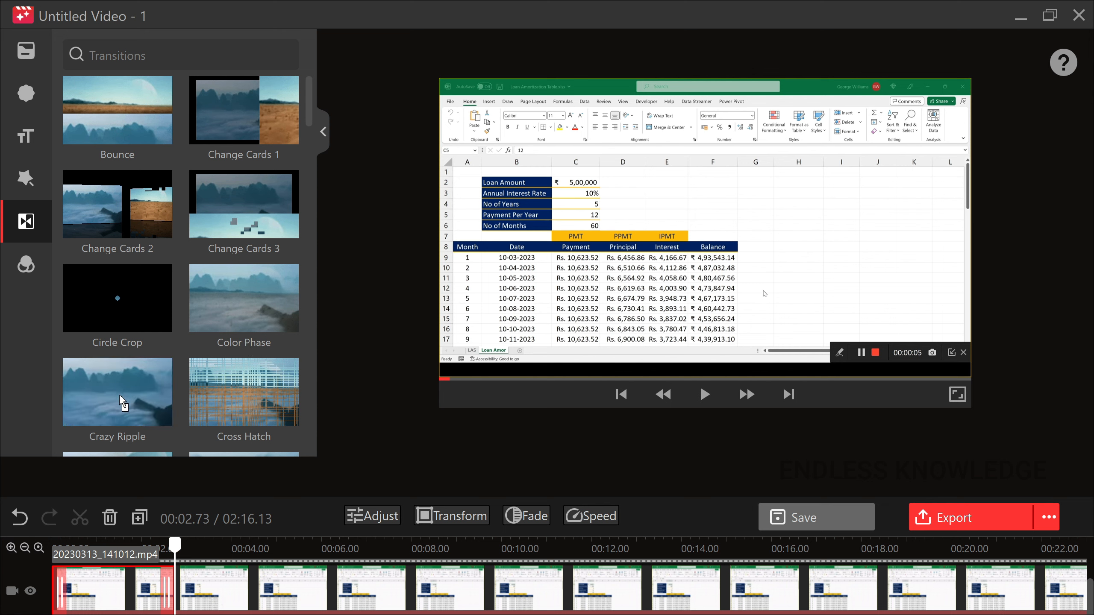
{"action": "mouse_move", "coordinate": [126, 108]}
{"action": "left_mouse_down"}
{"action": "mouse_move", "coordinate": [189, 519]}
{"action": "mouse_move", "coordinate": [174, 593]}
{"action": "left_mouse_up"}
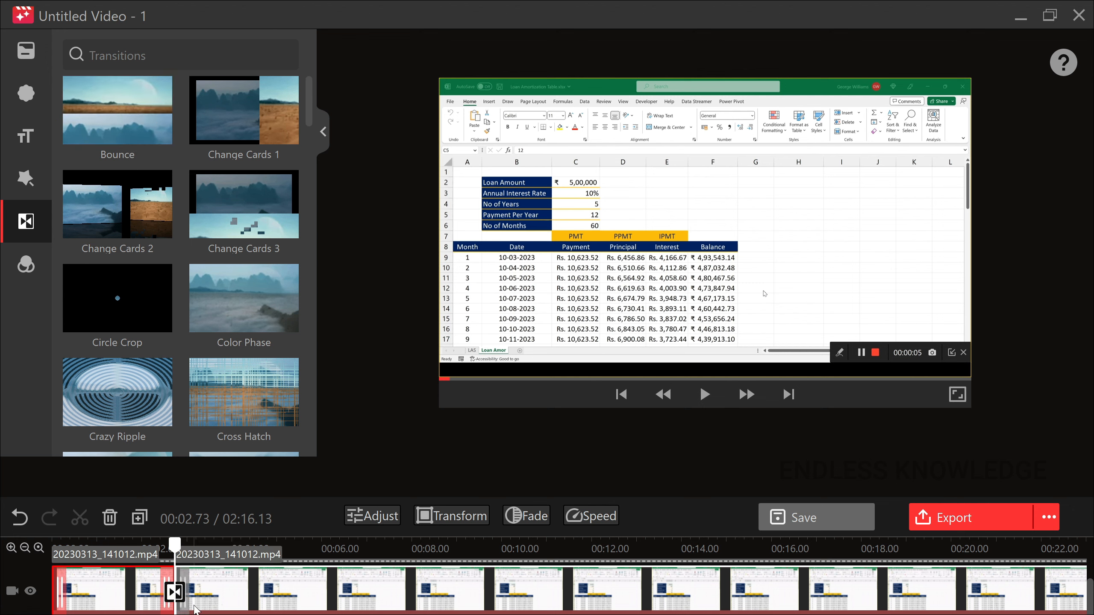
- Add the Arrow 1 sticker at 01:21.43, shrink it to about half size, and point its tip at the Loan Amount value
{"action": "left_click", "coordinate": [453, 553]}
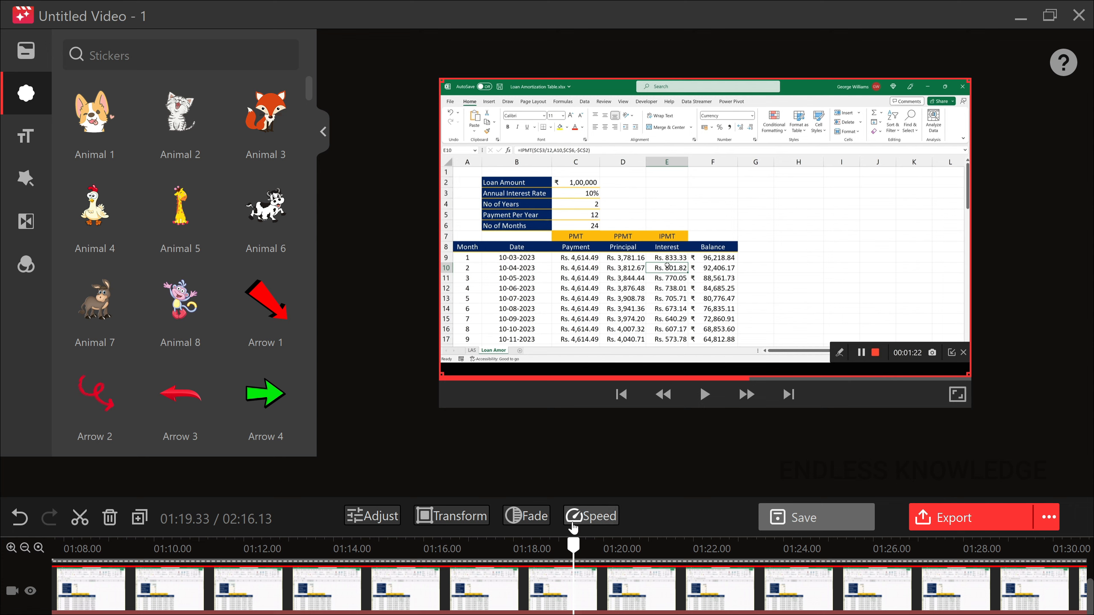
{"action": "left_click", "coordinate": [667, 552]}
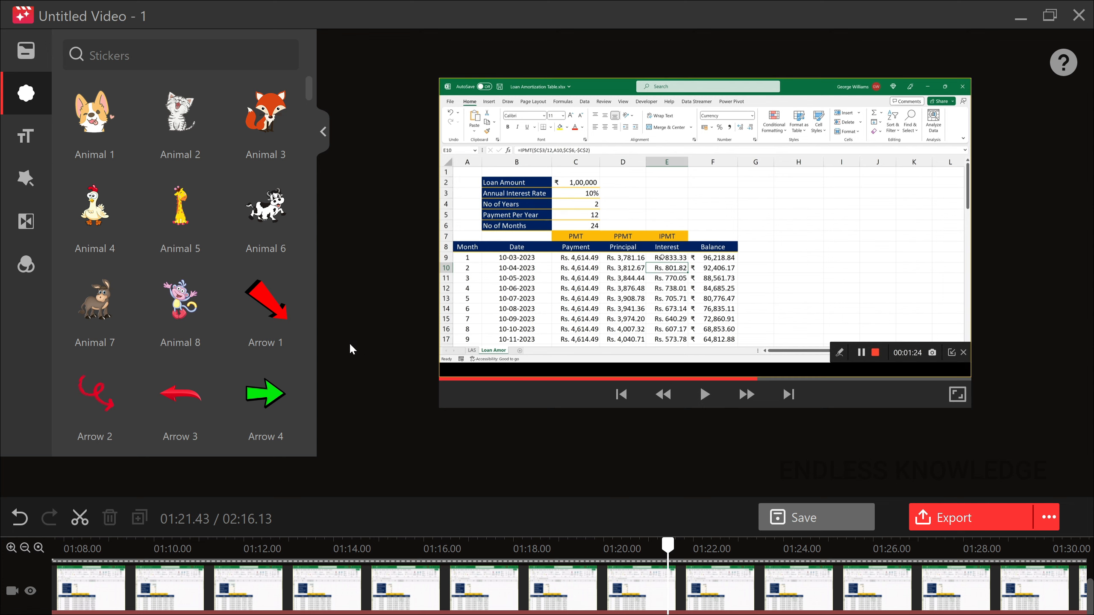
{"action": "left_click", "coordinate": [269, 308]}
{"action": "left_click_drag", "start_coordinate": [700, 257], "coordinate": [541, 199]}
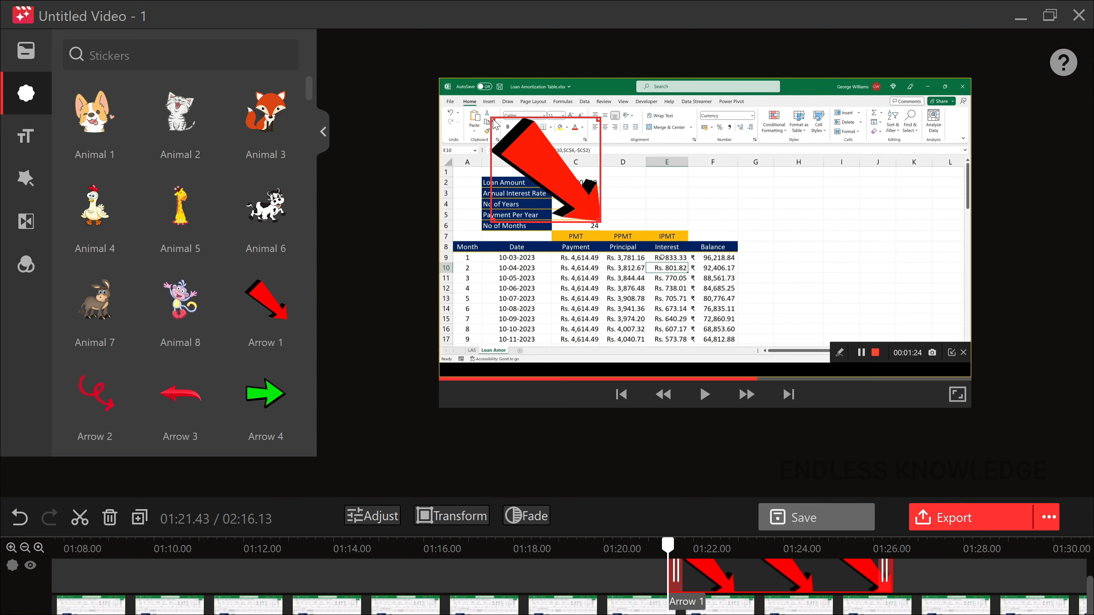
{"action": "left_click_drag", "start_coordinate": [496, 125], "coordinate": [587, 197]}
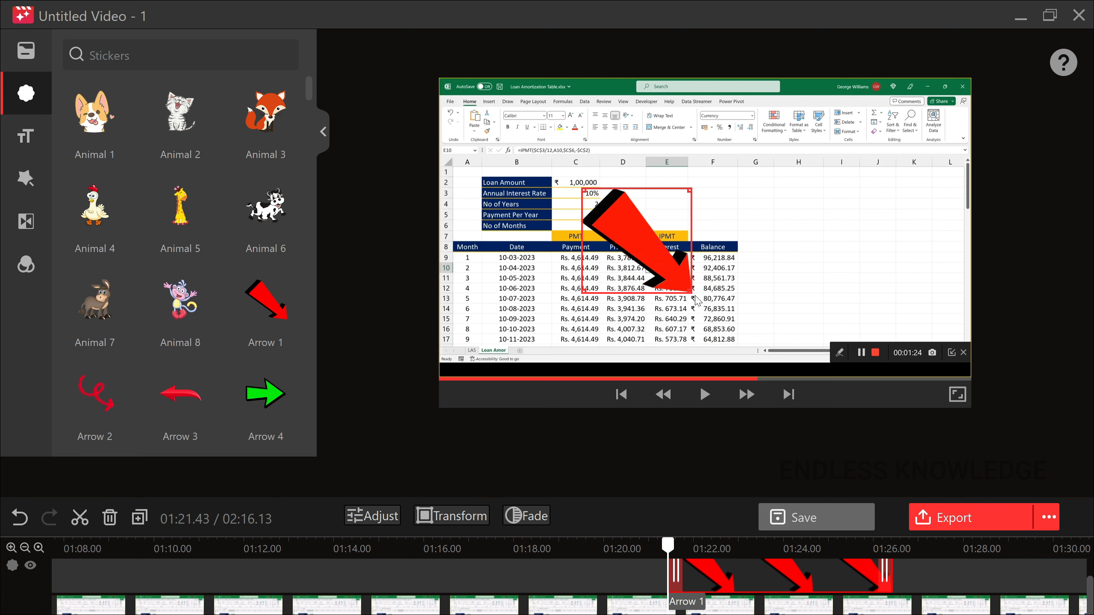
{"action": "left_click_drag", "start_coordinate": [690, 293], "coordinate": [643, 246]}
{"action": "left_click_drag", "start_coordinate": [625, 223], "coordinate": [545, 166]}
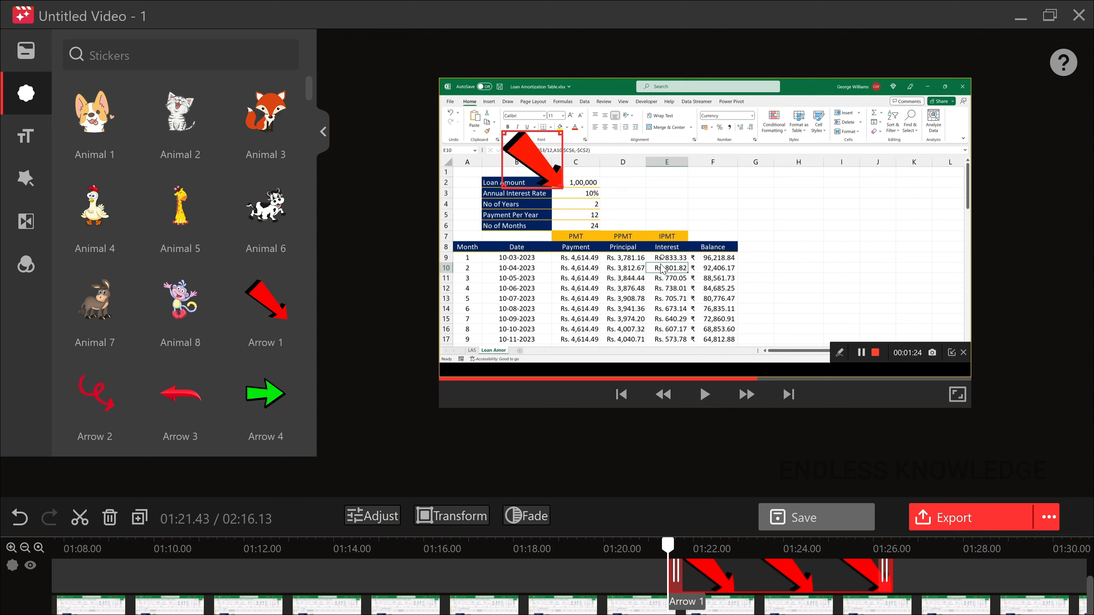
- Shift the Arrow 1 sticker earlier on the timeline to start at about 01:18, and place the playhead just before it
{"action": "left_click_drag", "start_coordinate": [800, 577], "coordinate": [645, 581]}
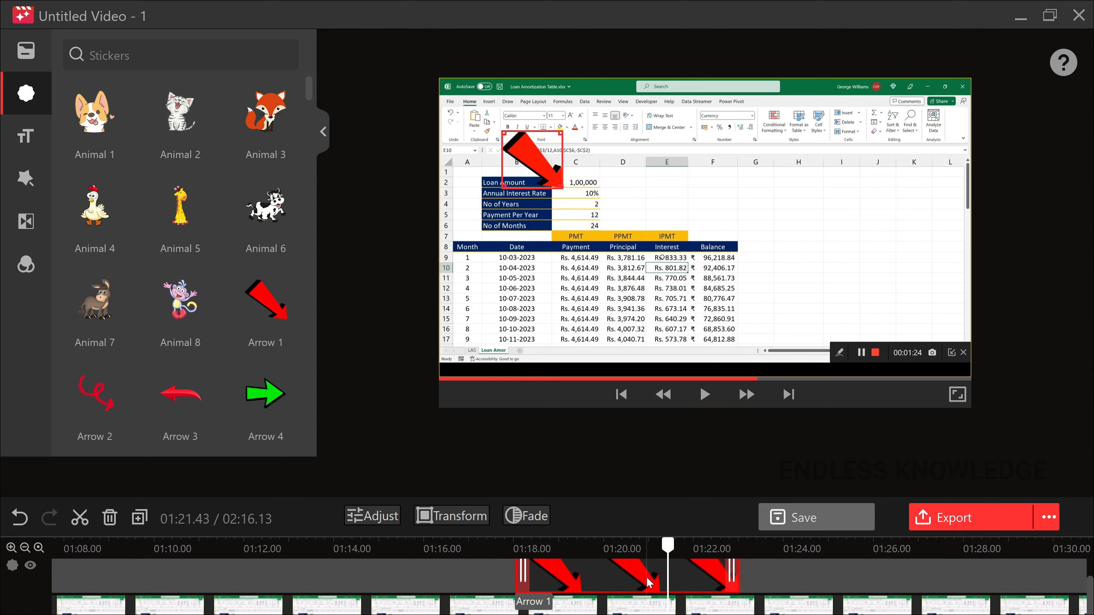
{"action": "left_click_drag", "start_coordinate": [676, 546], "coordinate": [512, 547]}
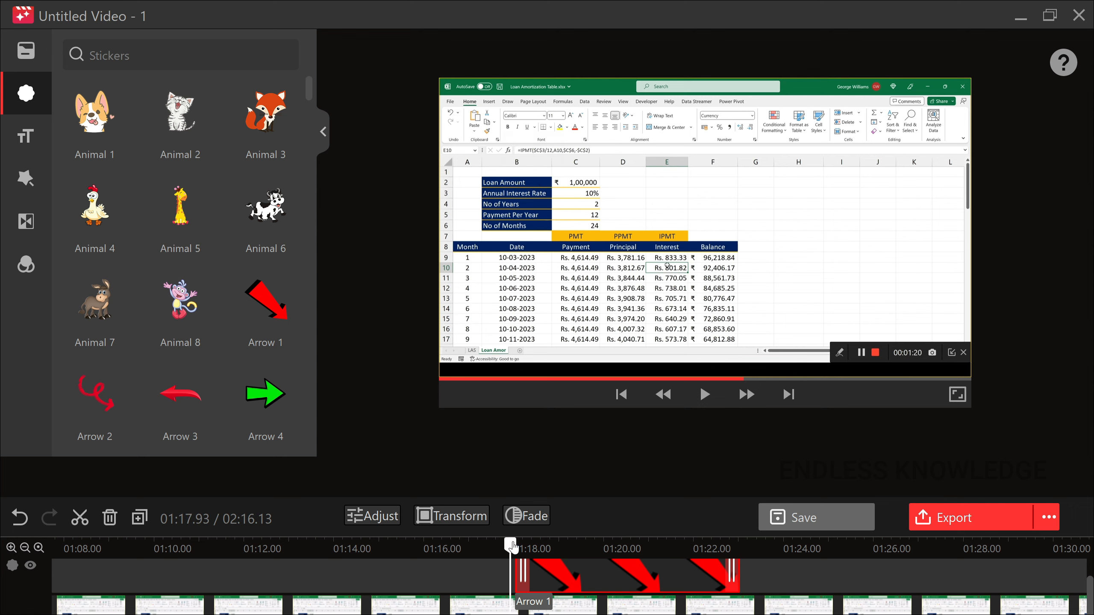
- Review the export options and choose Auto aspect ratio, Auto video resolution and MP4 video format
{"action": "left_click", "coordinate": [1040, 520]}
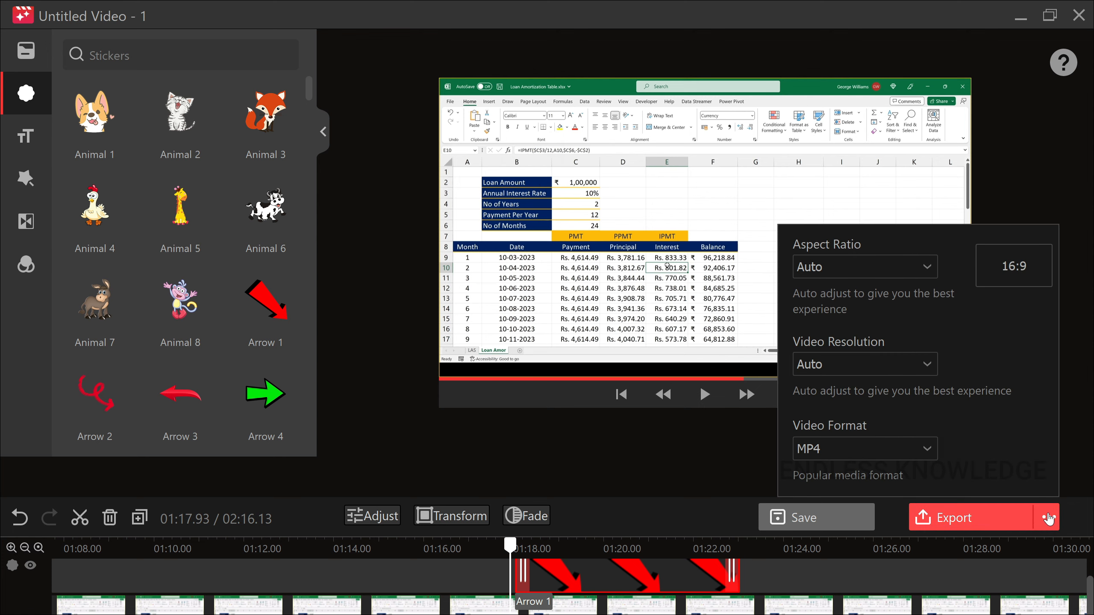
{"action": "left_click", "coordinate": [920, 454]}
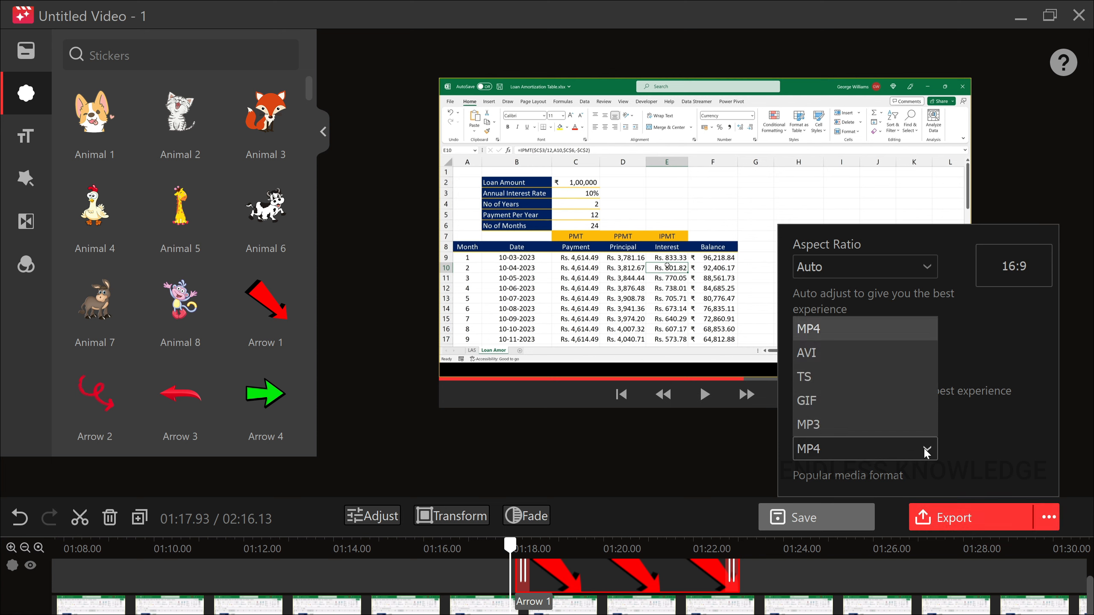
{"action": "left_click", "coordinate": [973, 454]}
{"action": "left_click", "coordinate": [931, 363]}
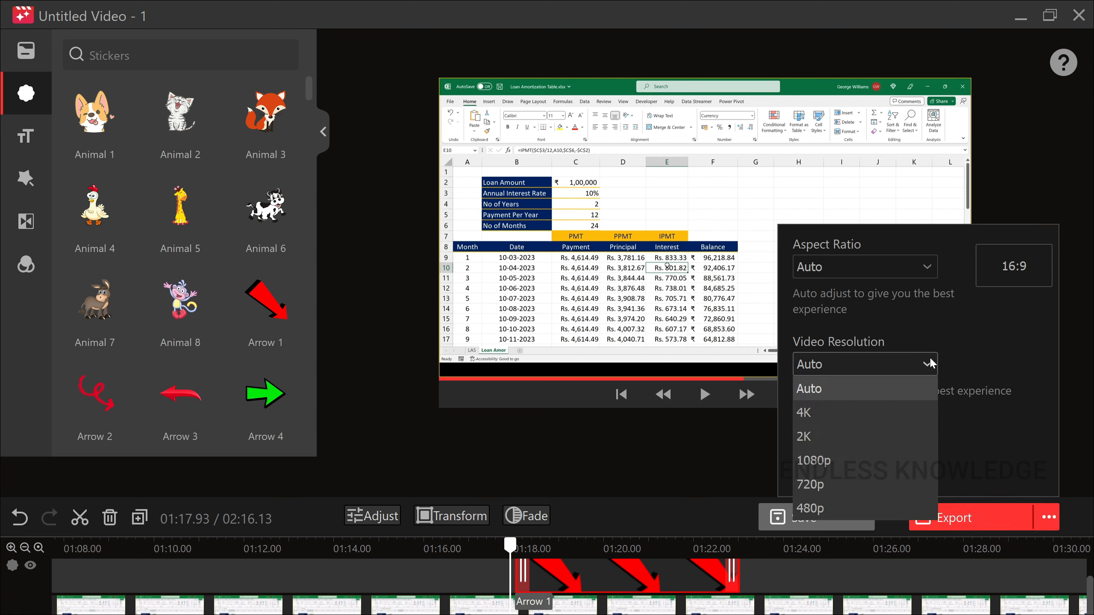
{"action": "left_click", "coordinate": [932, 267]}
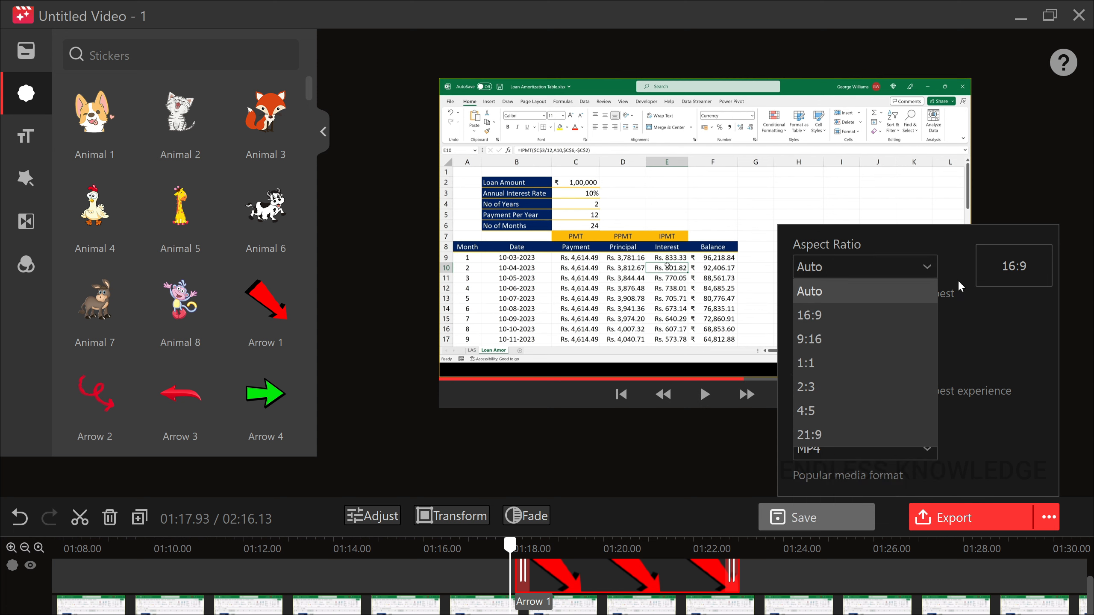
{"action": "left_click", "coordinate": [925, 293]}
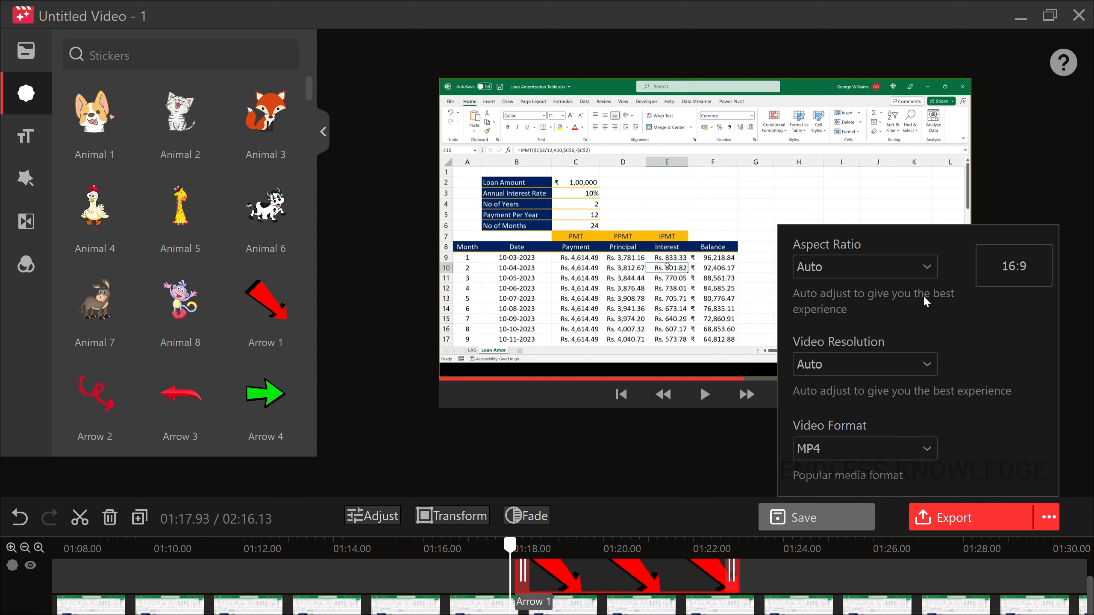
{"action": "left_click", "coordinate": [930, 370]}
{"action": "left_click", "coordinate": [902, 401]}
{"action": "left_click", "coordinate": [927, 450]}
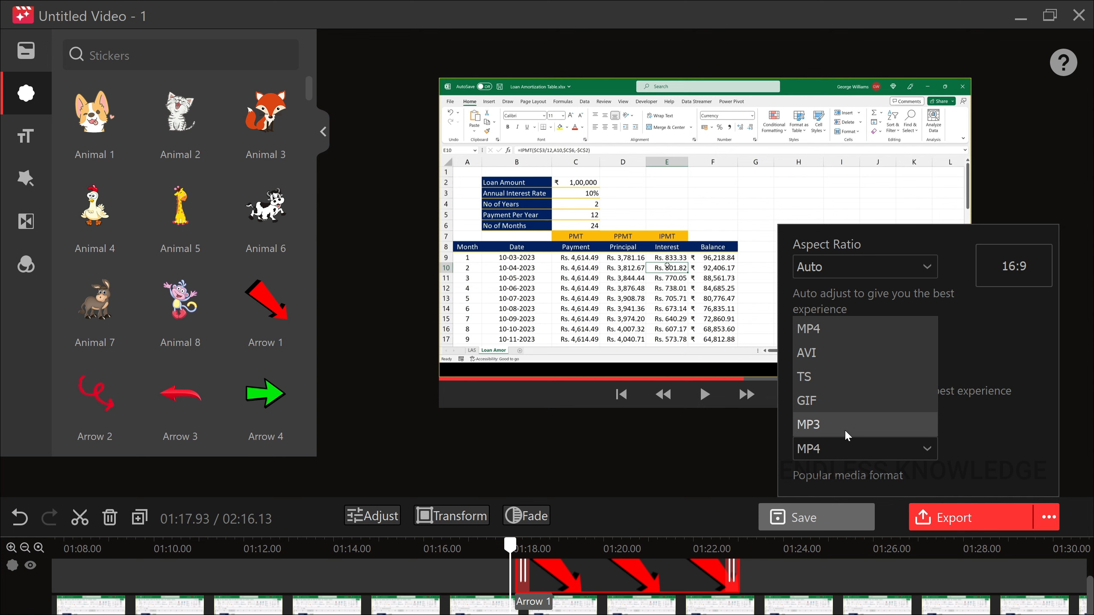
{"action": "left_click", "coordinate": [859, 337]}
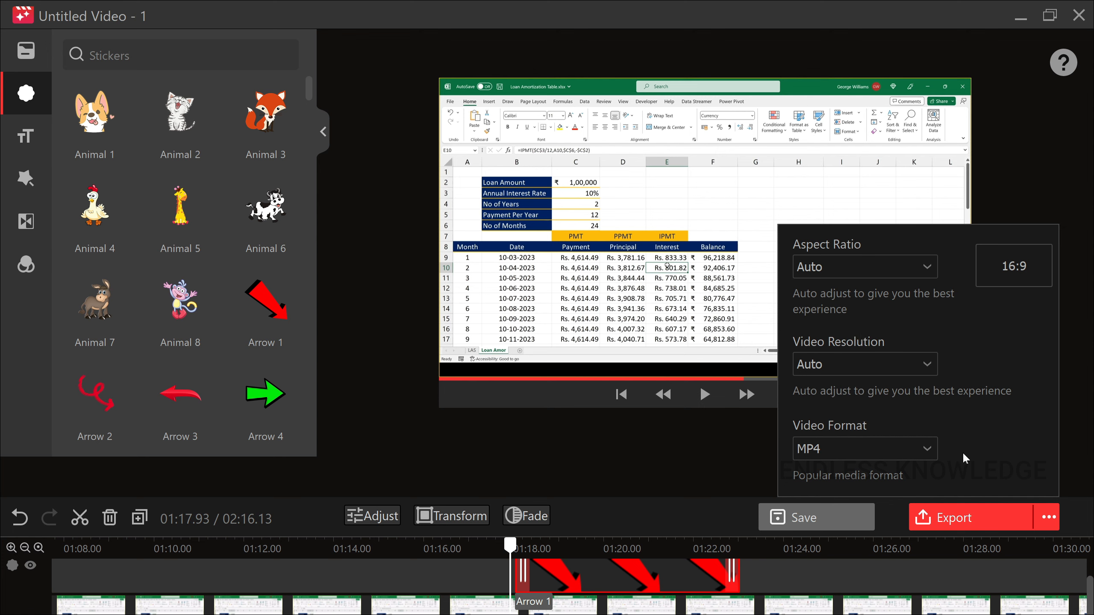
- Export the edited video as 20230313_142138.mp4 to the Video folder inside Videos
{"action": "left_click", "coordinate": [957, 518]}
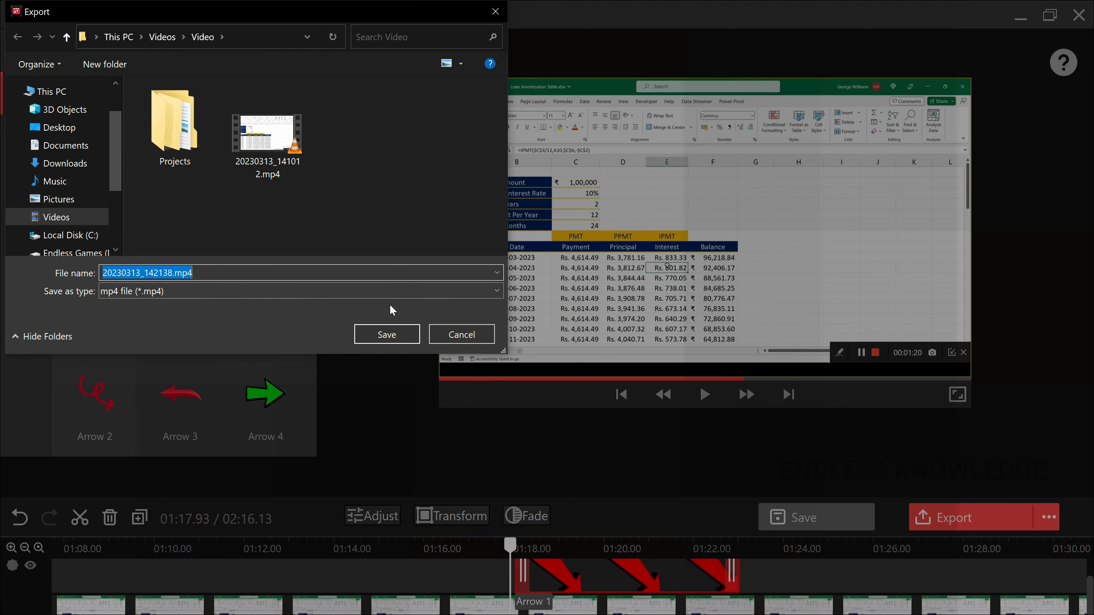
{"action": "left_click", "coordinate": [396, 337]}
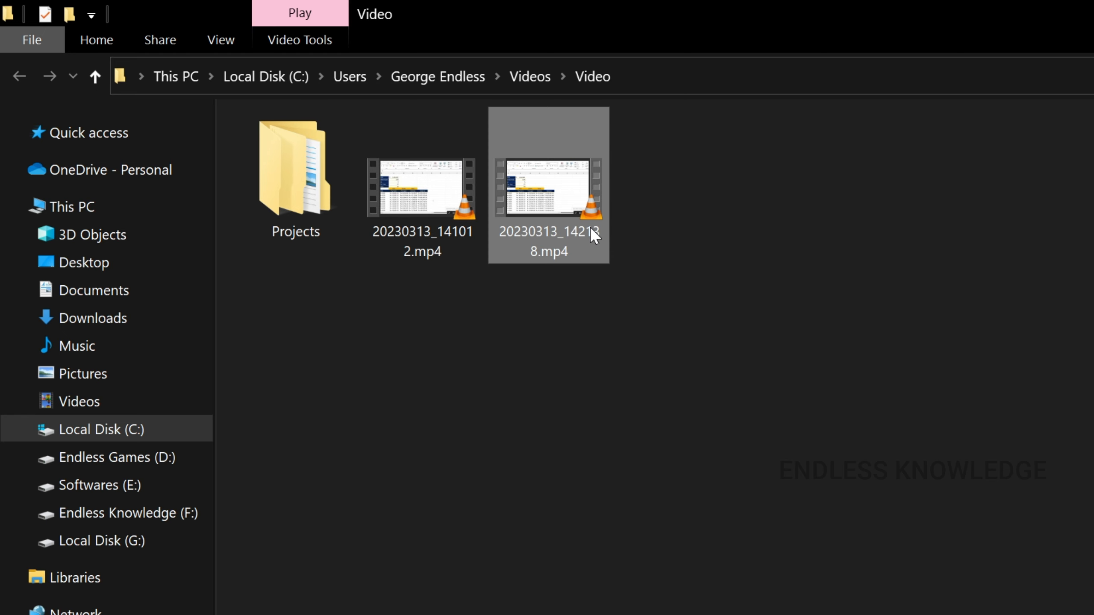
{"action": "mouse_move", "coordinate": [590, 226]}
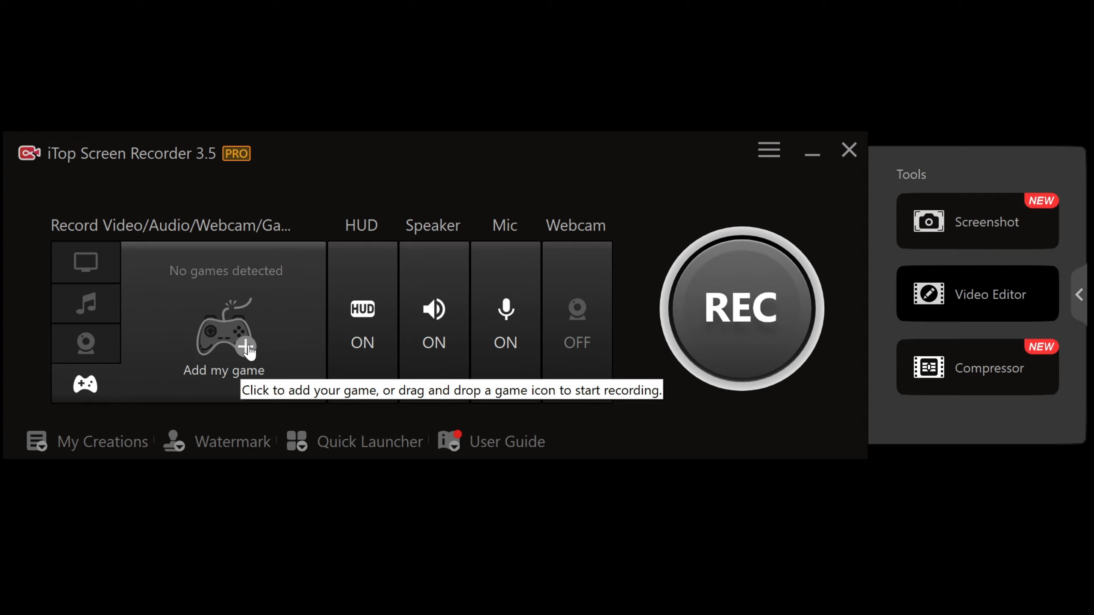
- Add GenerationZero_F.exe from the Games\Generation Zero folder as the game to record, with Launch this game now enabled
{"action": "left_click", "coordinate": [249, 350]}
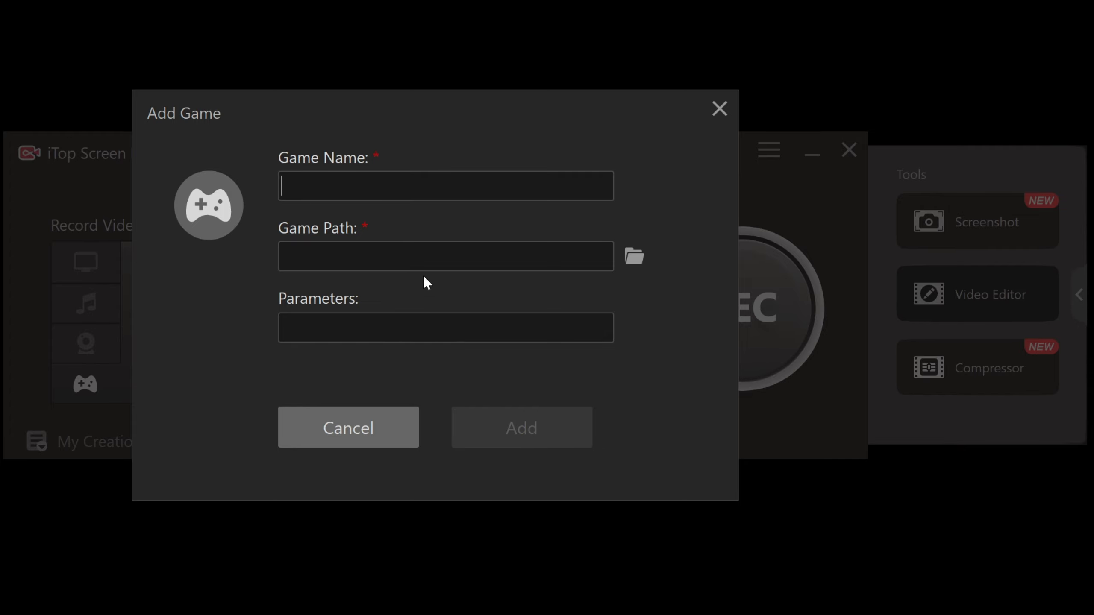
{"action": "left_click", "coordinate": [631, 256]}
{"action": "left_click", "coordinate": [284, 136]}
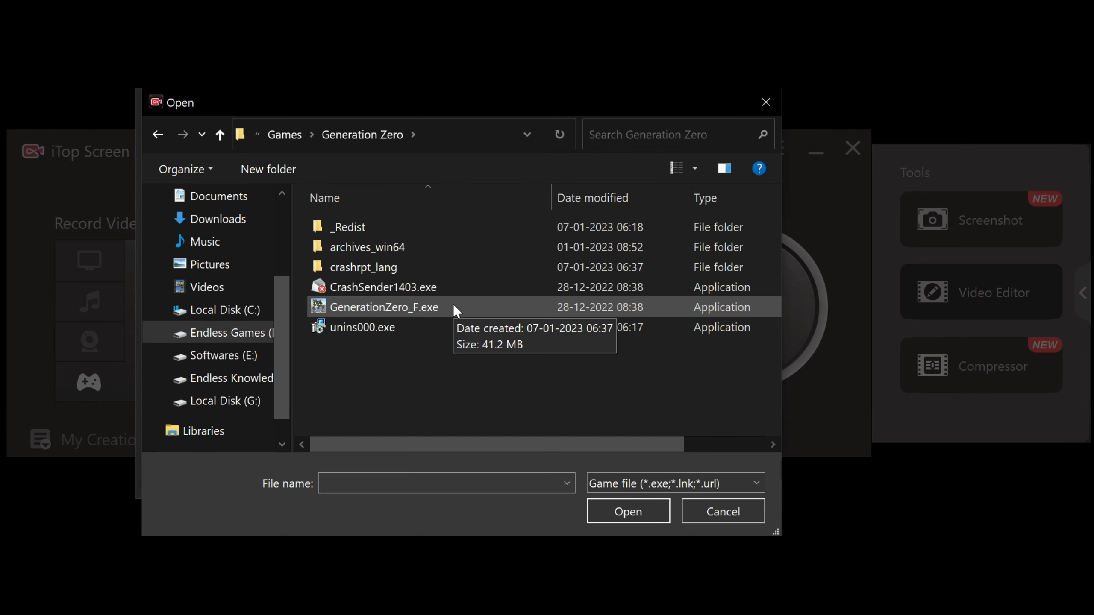
{"action": "left_click", "coordinate": [453, 304]}
{"action": "left_click", "coordinate": [627, 513]}
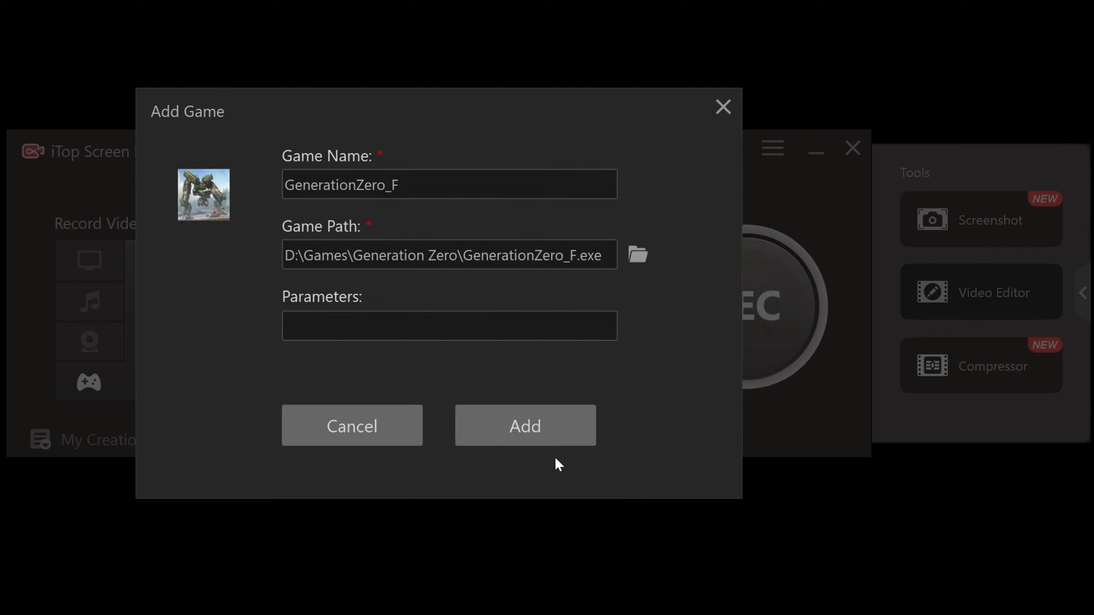
{"action": "left_click", "coordinate": [533, 428]}
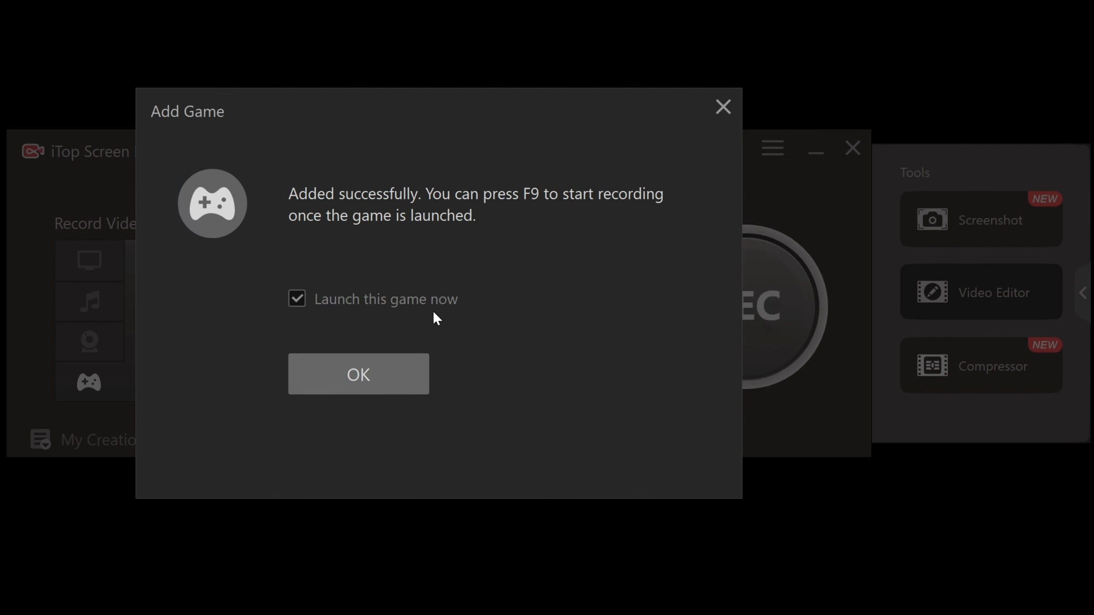
{"action": "left_click", "coordinate": [392, 371]}
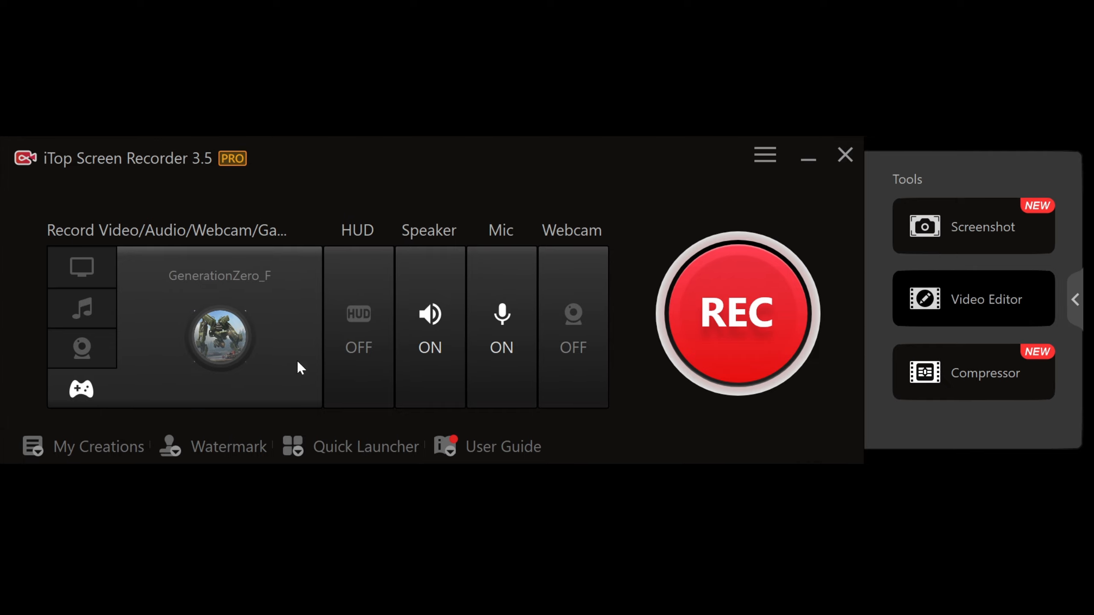
- Record the GenerationZero_F gameplay with speaker and mic on and HUD and webcam off, and dismiss the completion notice
{"action": "left_click", "coordinate": [702, 337]}
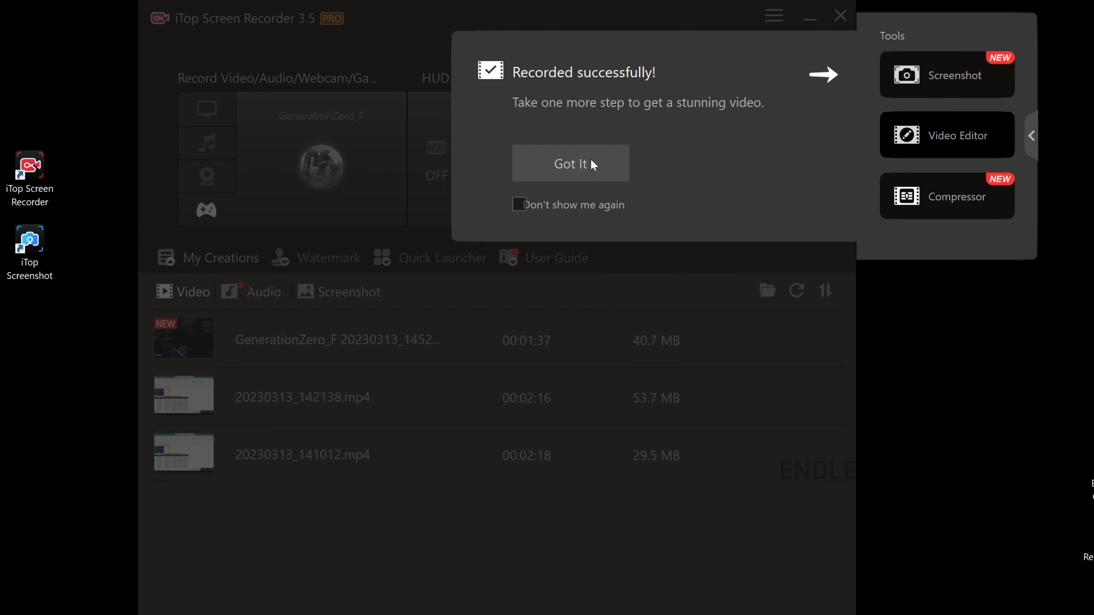
{"action": "left_click", "coordinate": [590, 161]}
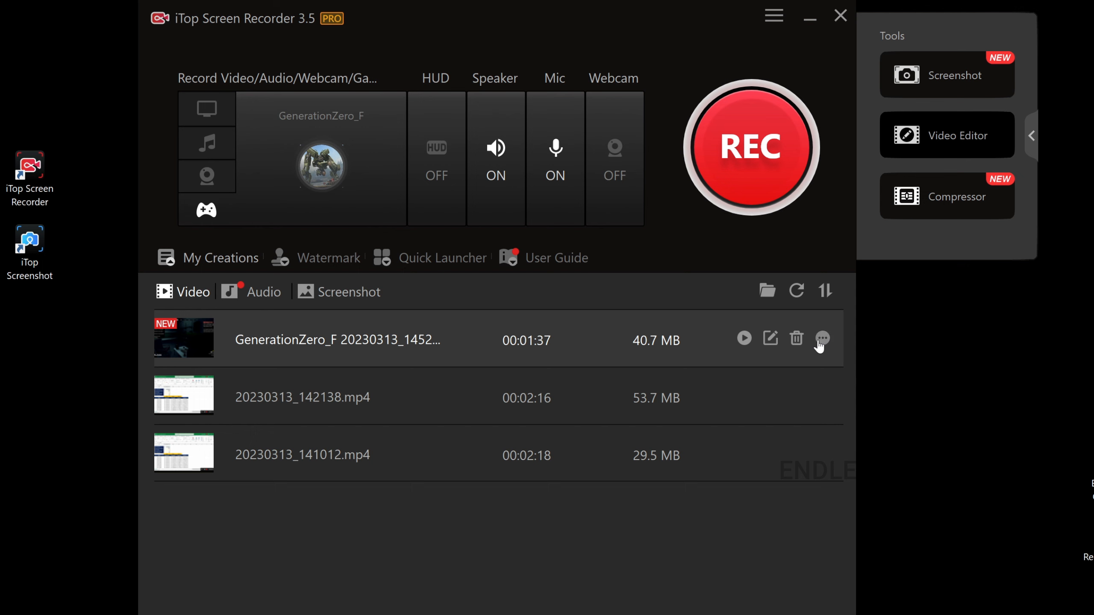
- Locate the new GenerationZero_F recording in its folder in File Explorer and open the video for playback
{"action": "left_click", "coordinate": [822, 338]}
{"action": "left_click", "coordinate": [836, 521]}
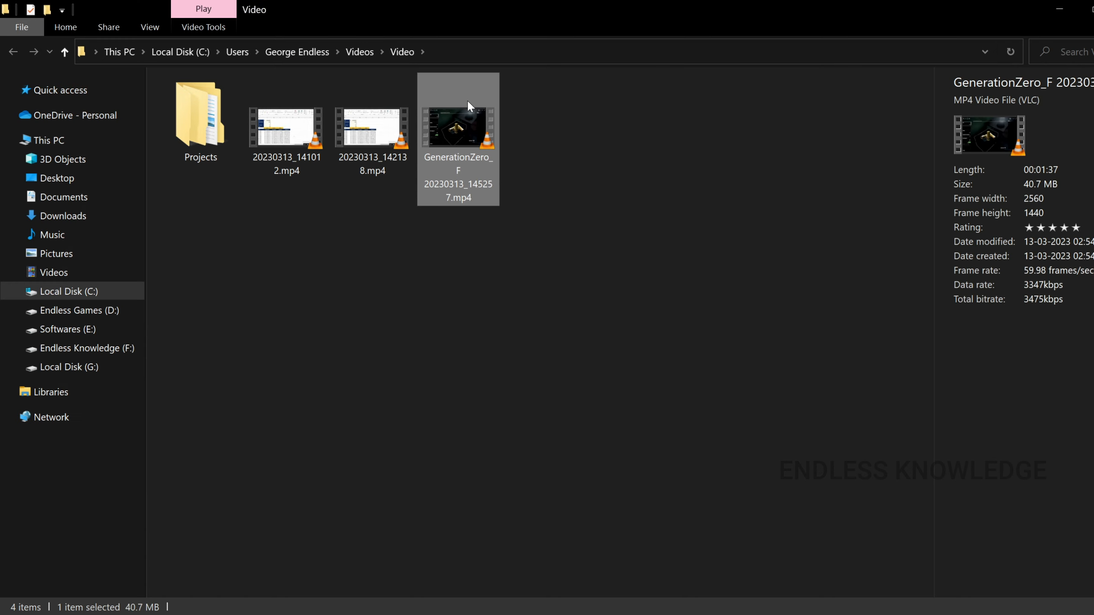
{"action": "double_click", "coordinate": [461, 126]}
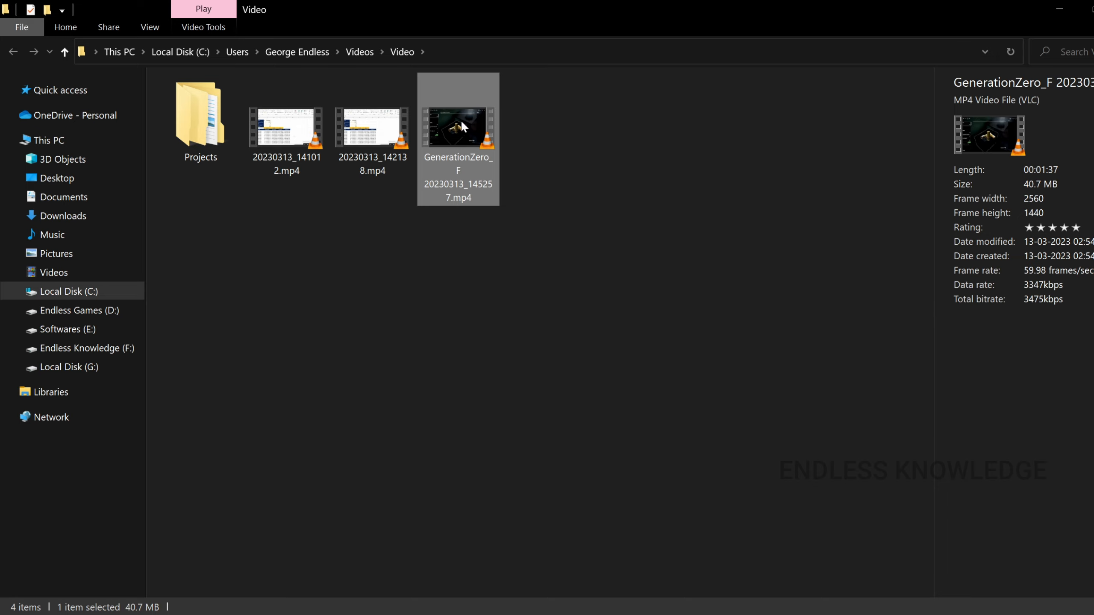